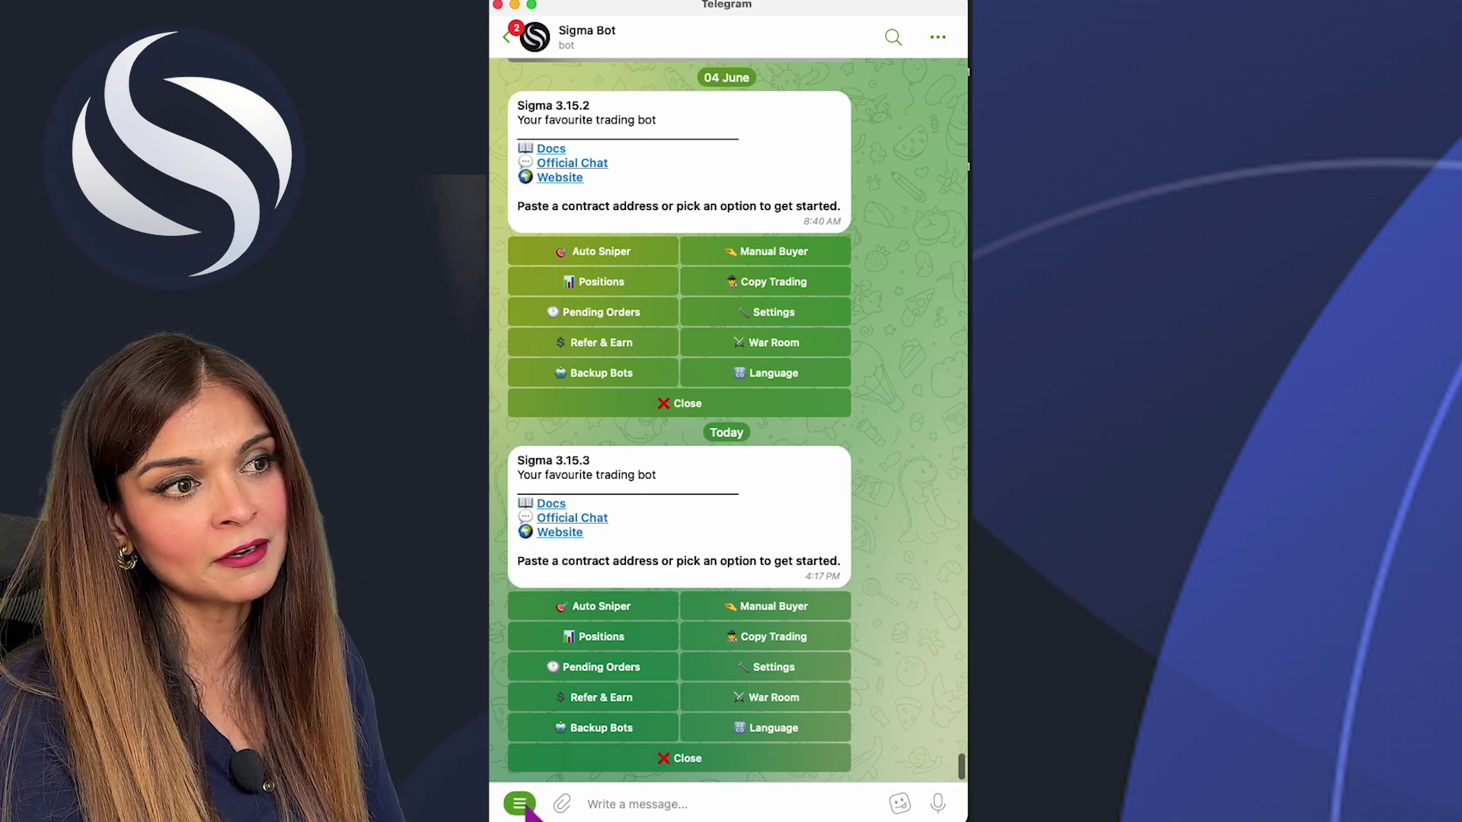
- Restart Sigma Bot with /start and open Copy Trading on the BASE chain
left_click(522, 806)
left_click(562, 570)
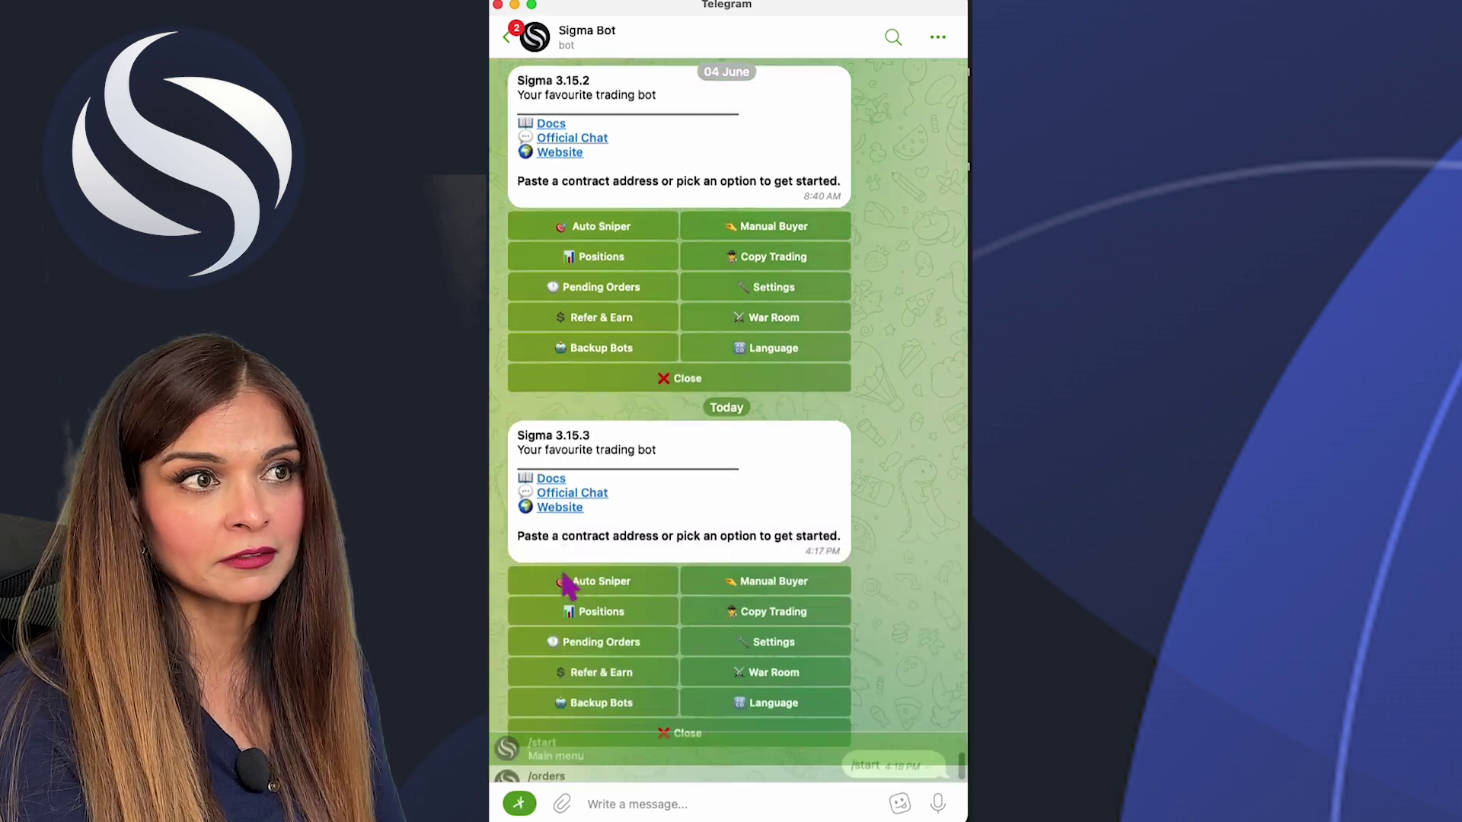
left_click(772, 640)
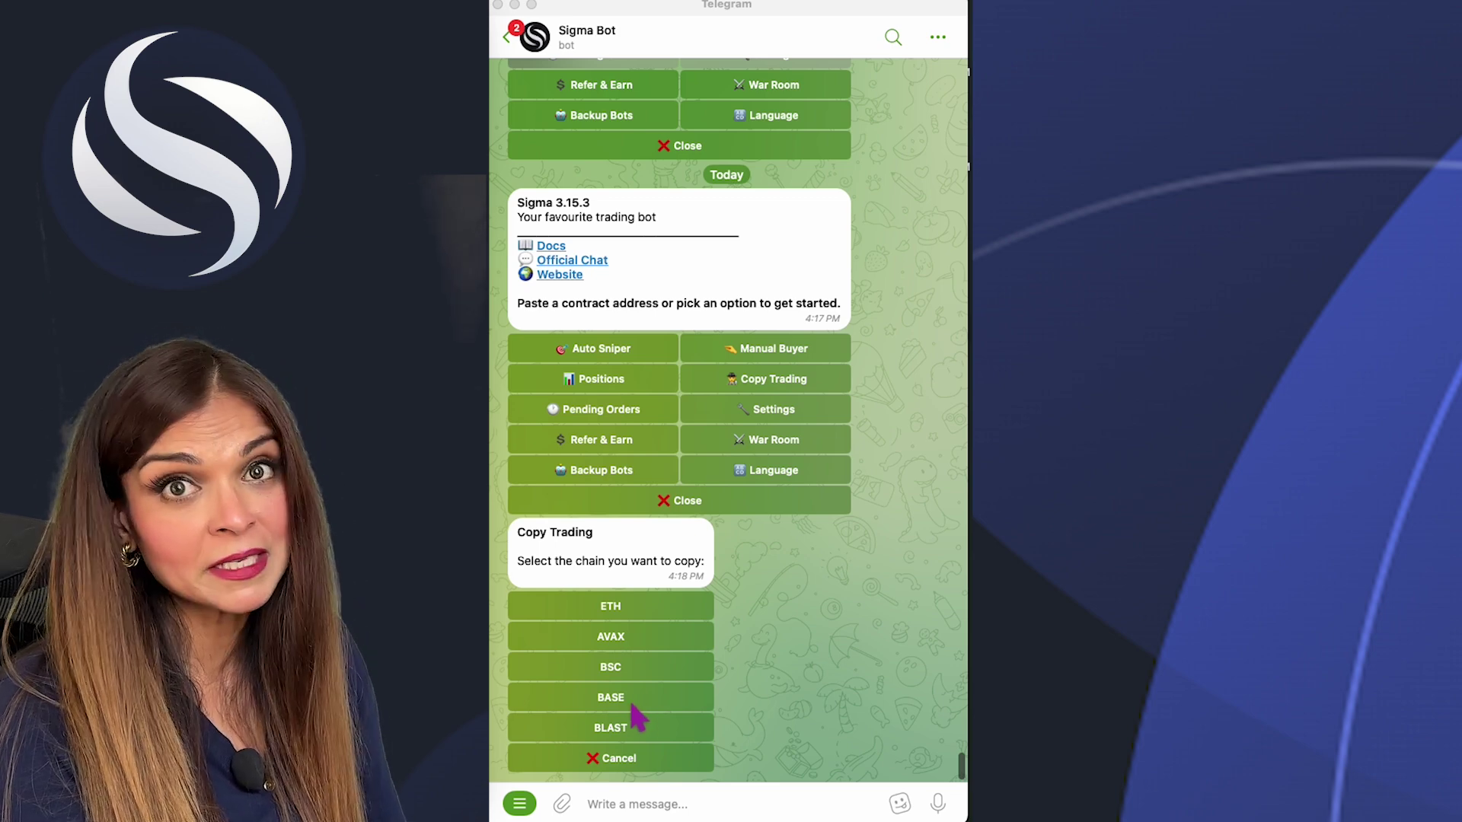
left_click(615, 702)
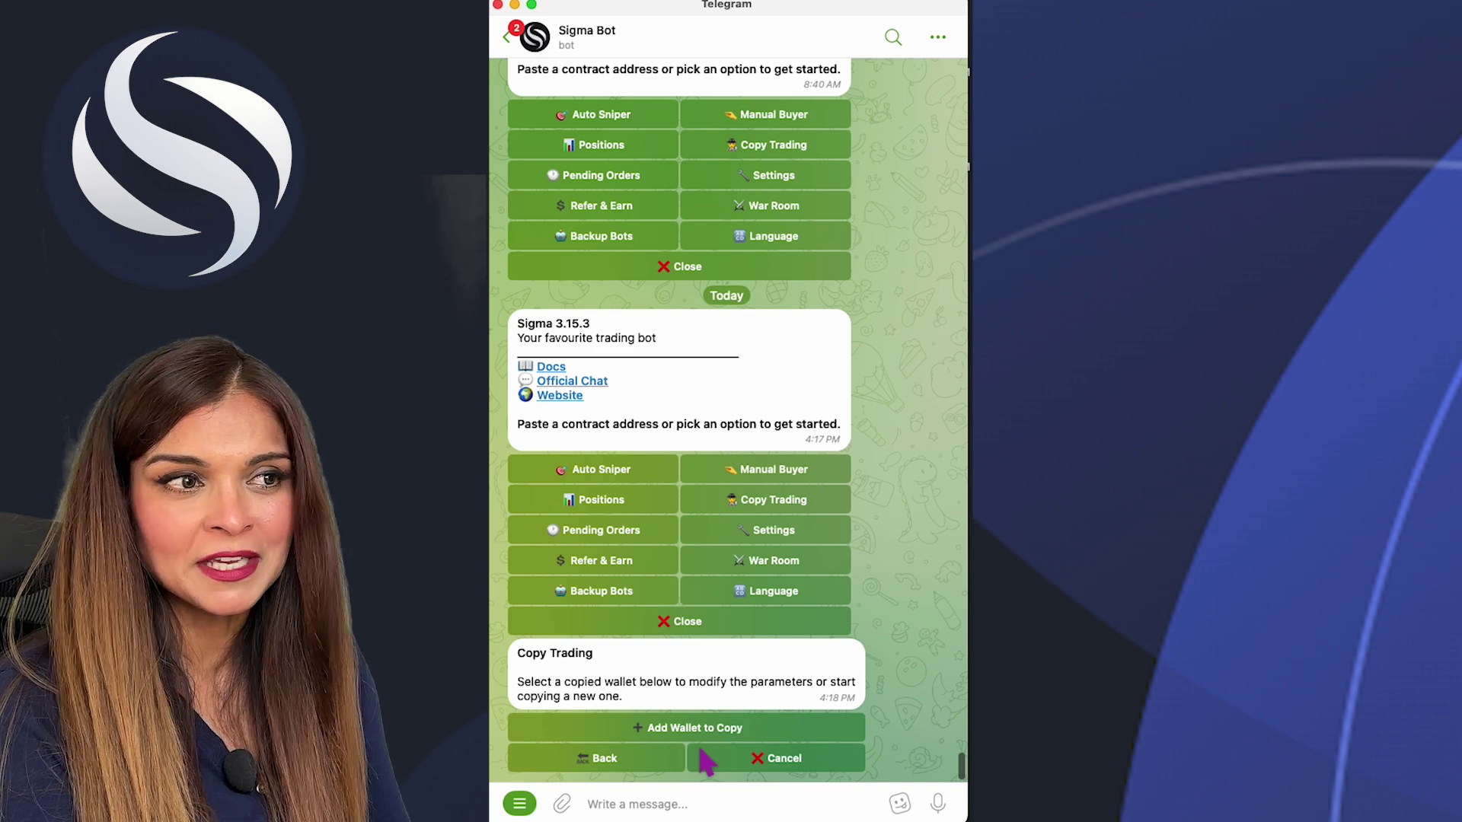
- Review the copy-trading instructions and begin adding a wallet to copy
left_click_drag(699, 684, 830, 694)
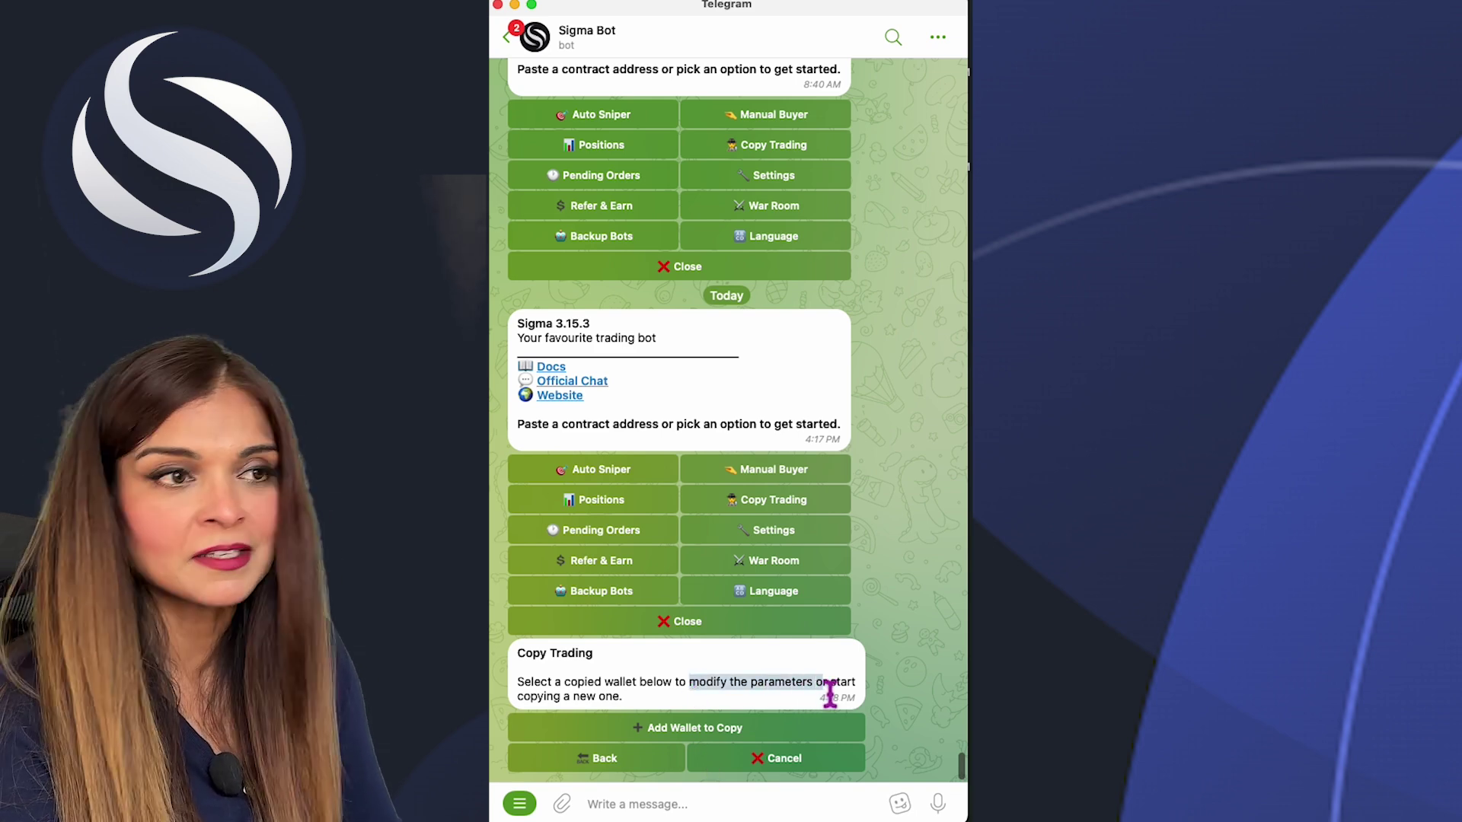
left_click(830, 695)
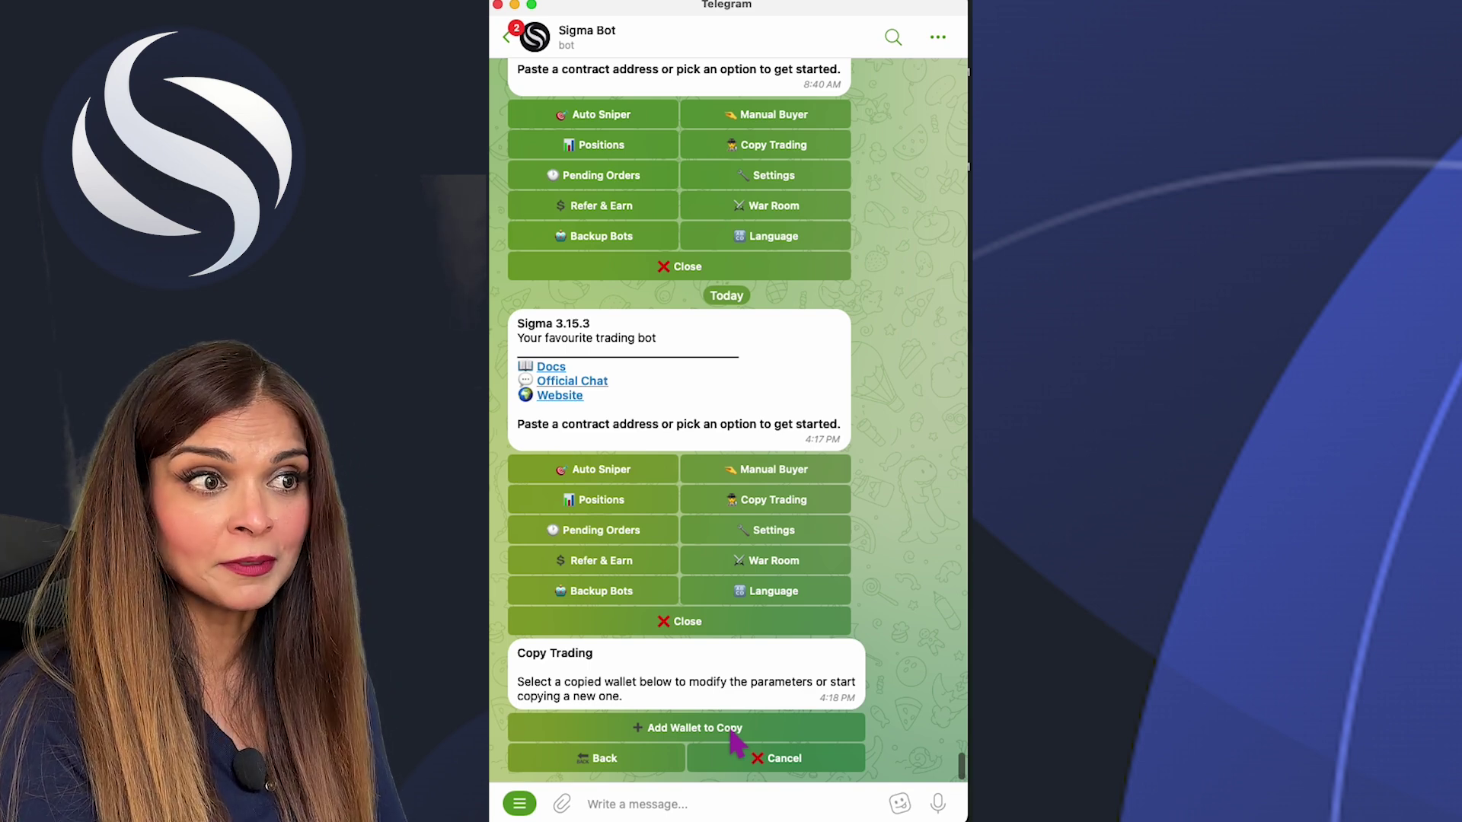
left_click(732, 730)
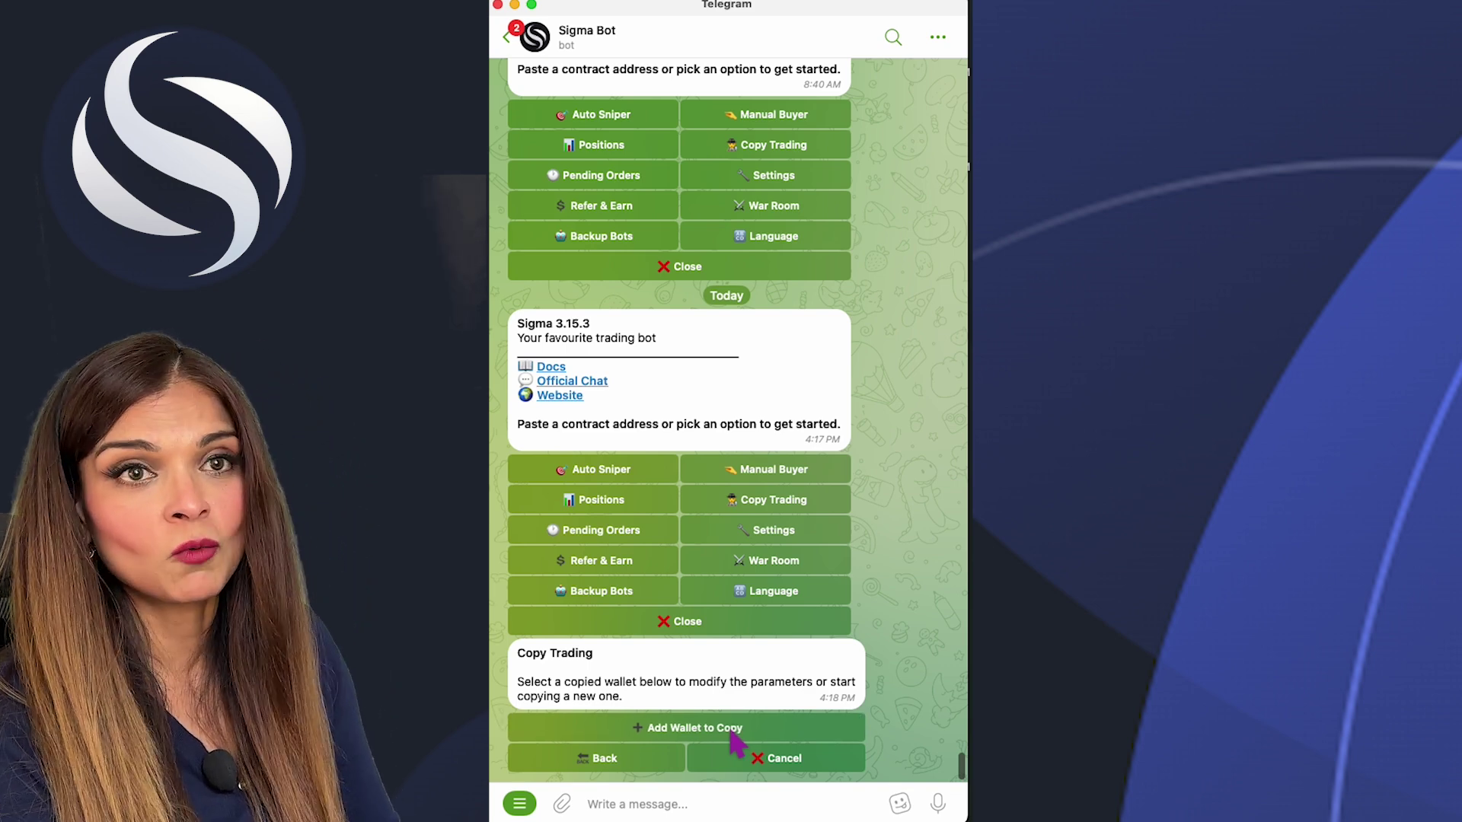
- Paste and send the copied wallet's address, then open its Basescan link
left_click(730, 731)
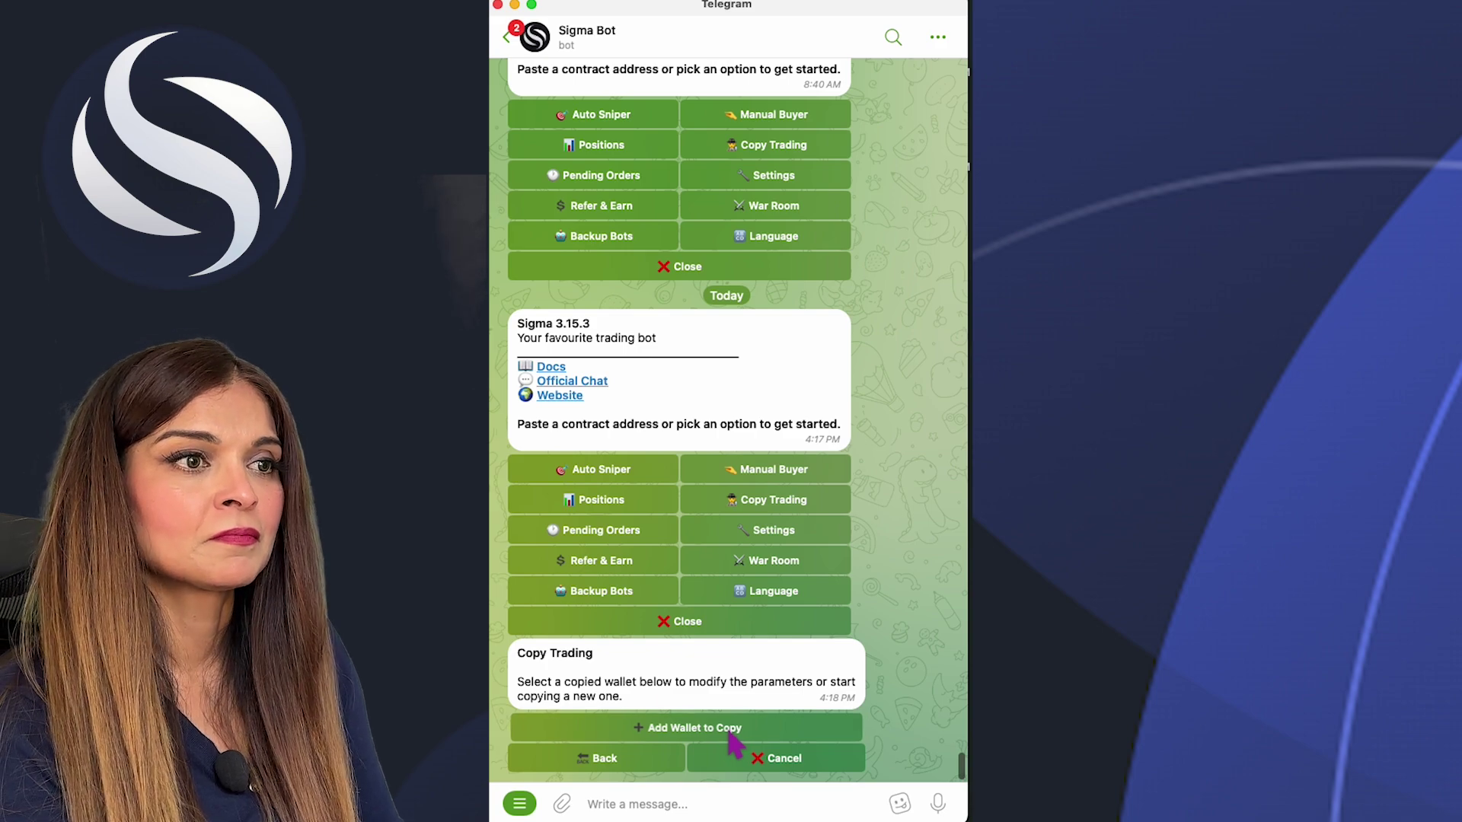
left_click(625, 805)
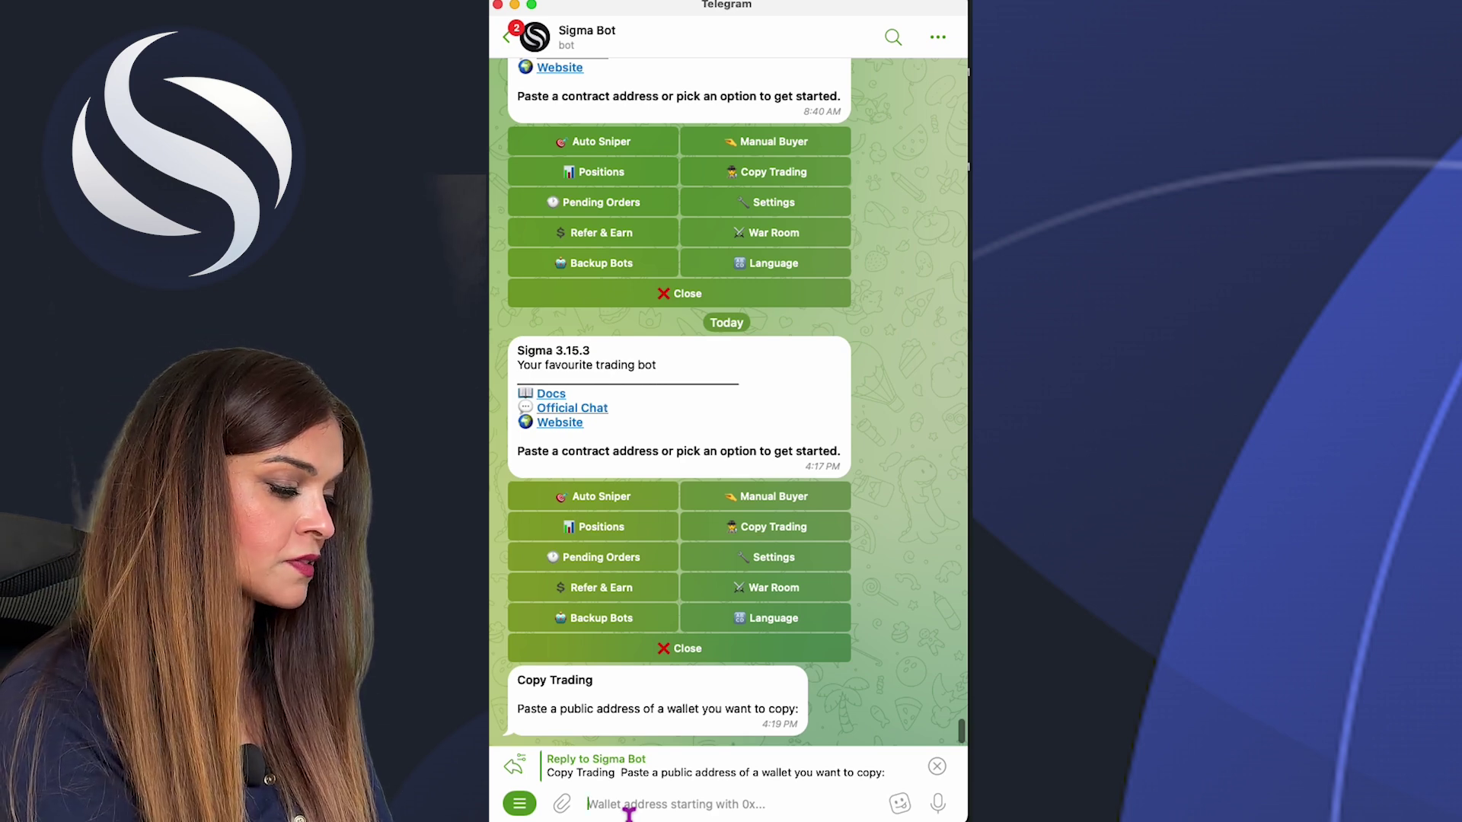
key("super+v")
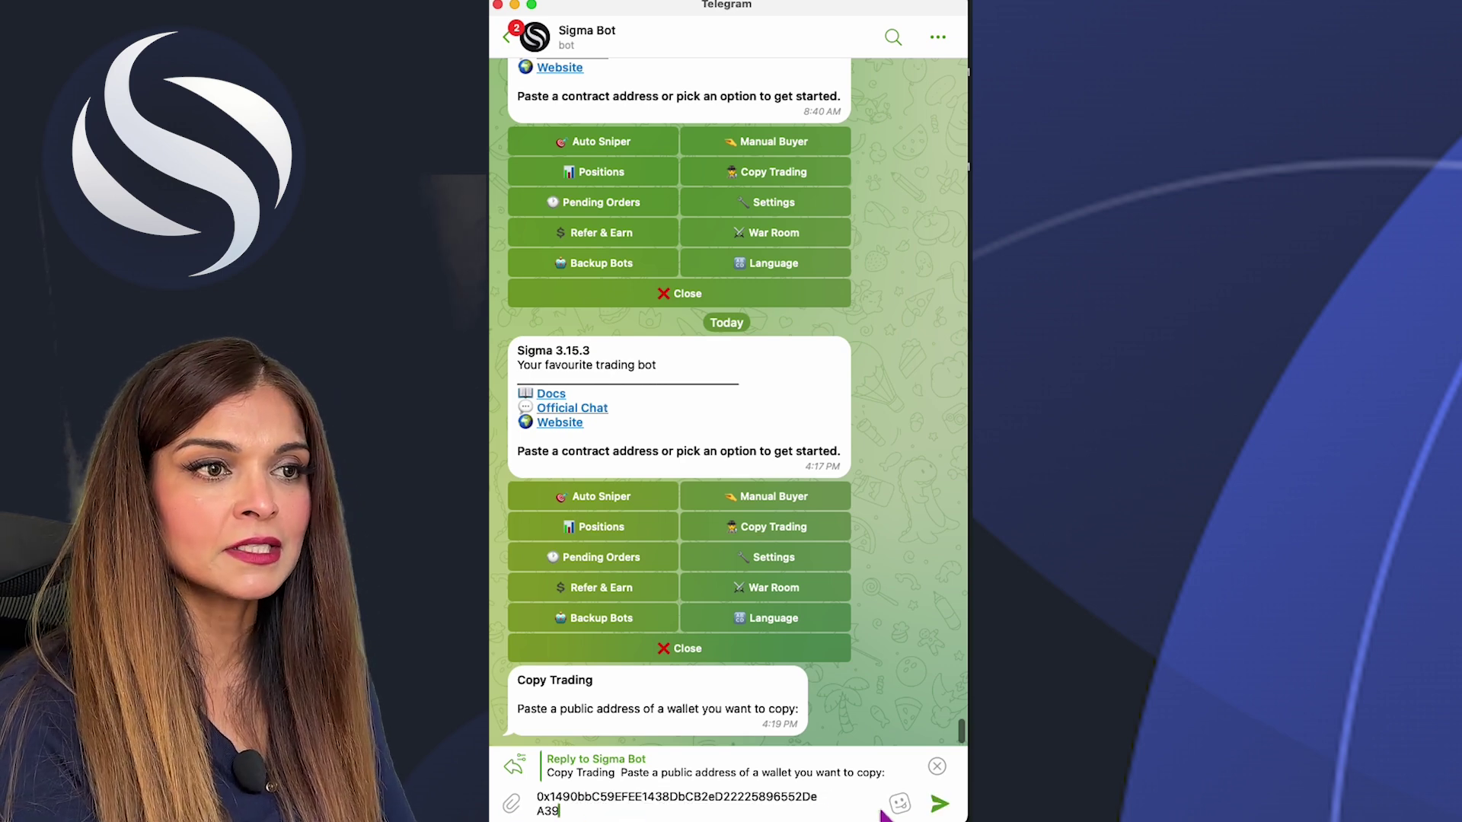
key("Return")
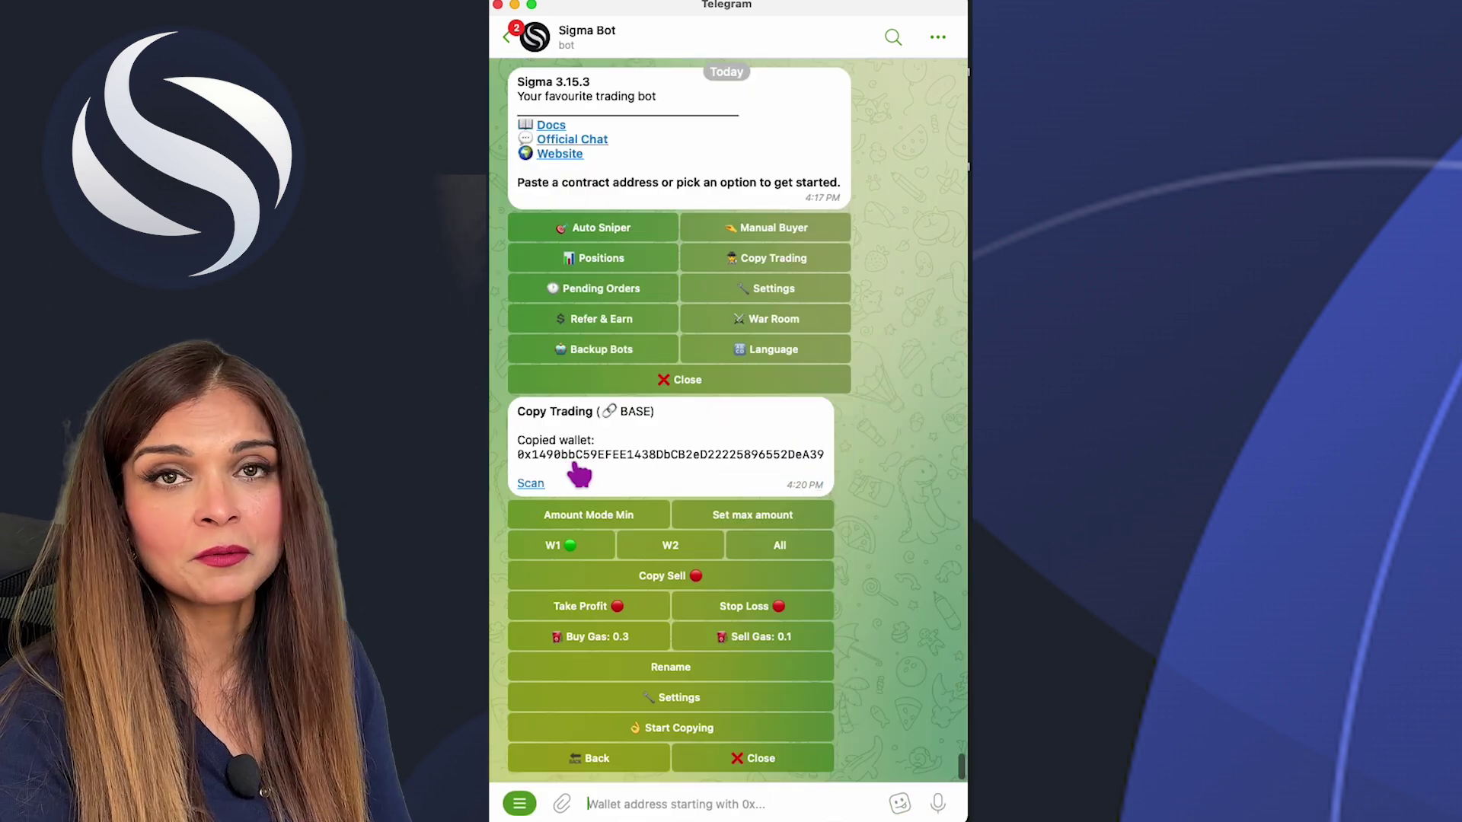
left_click(539, 499)
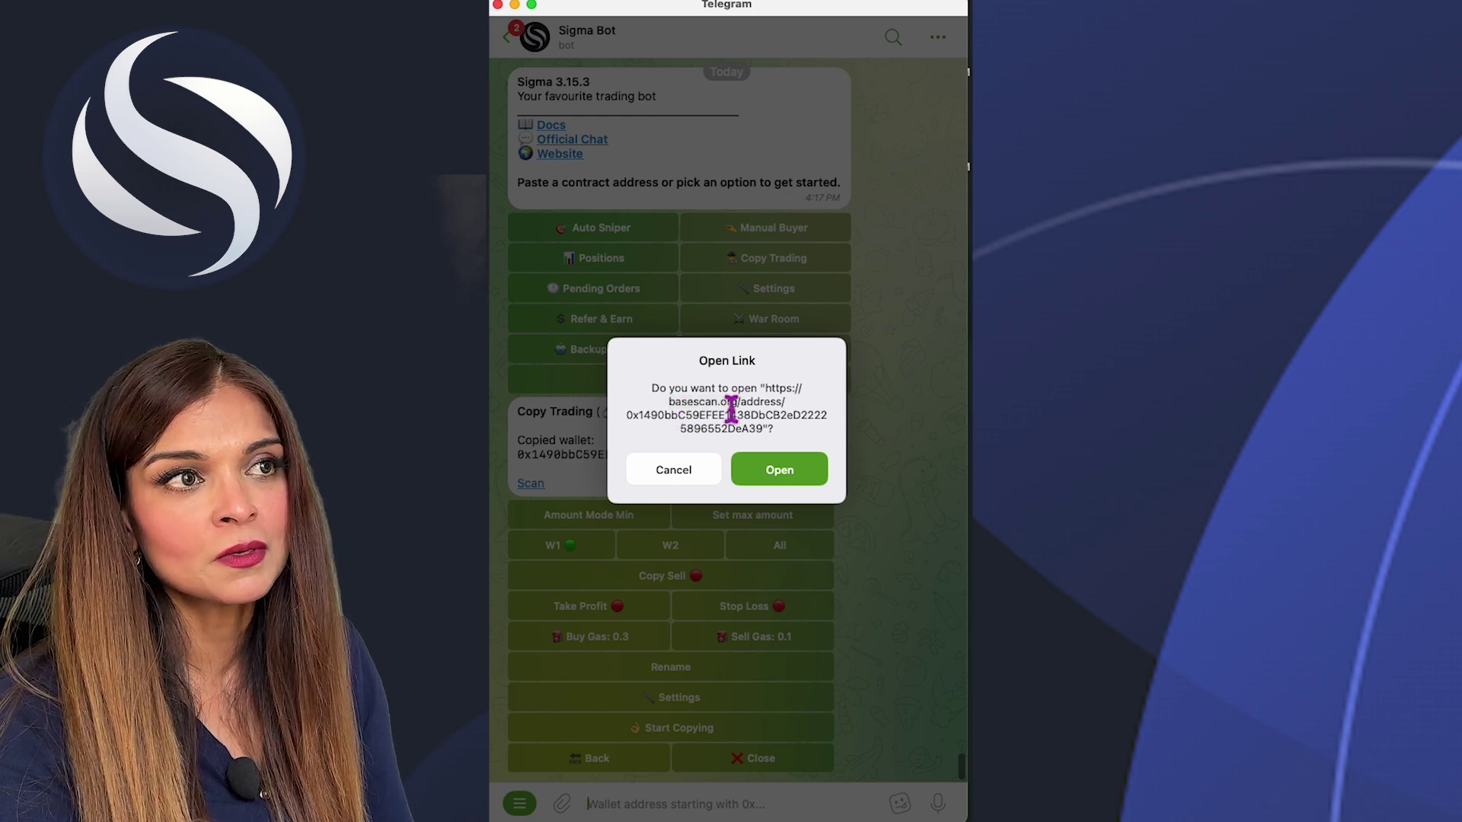
- Dismiss the Open Link prompt to show the wallet's BASE settings with buy gas 0.3
left_click(770, 475)
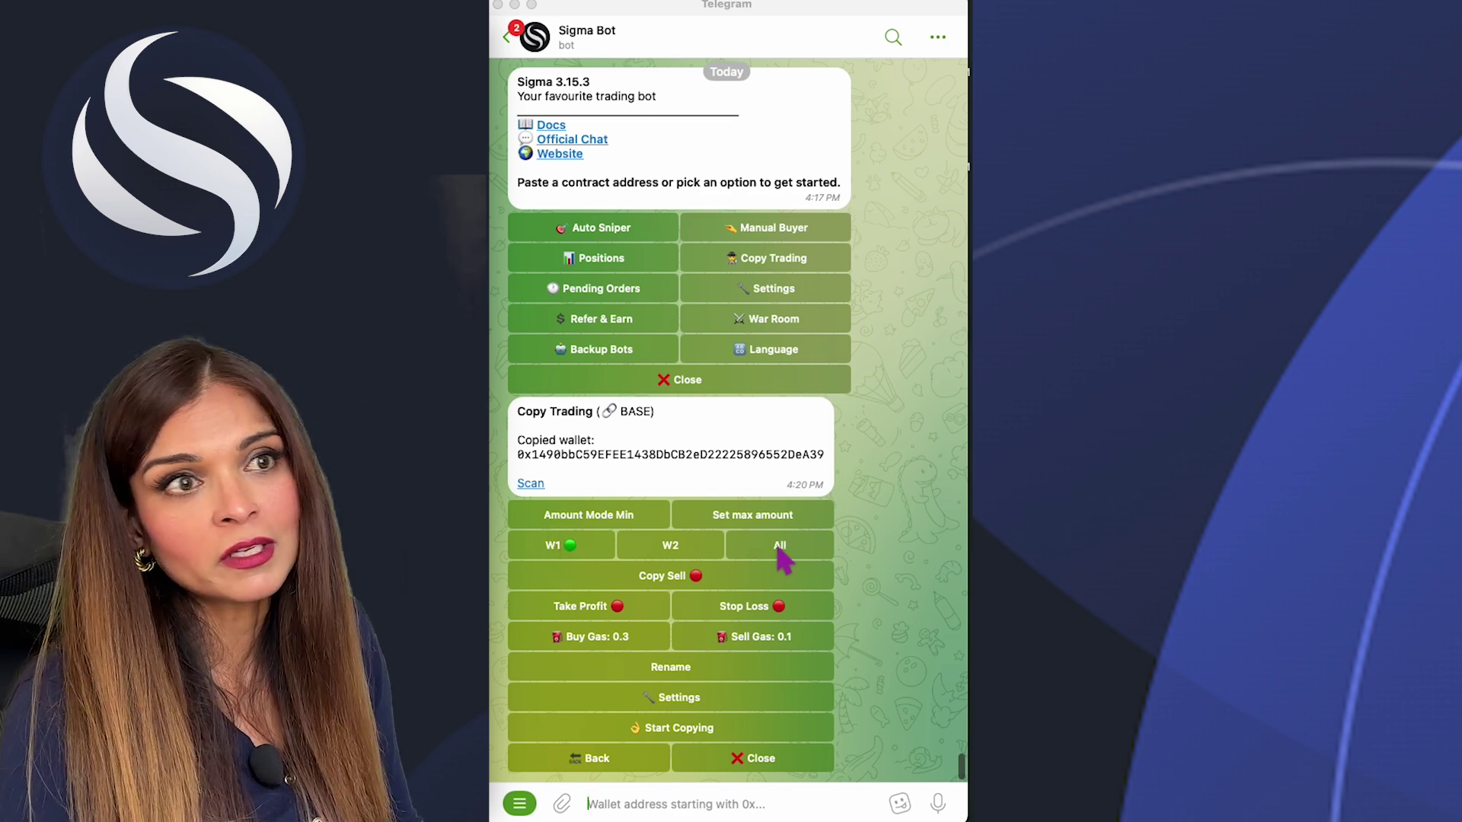
- Turn on Copy Sell and set its percentage to 60
left_click(670, 584)
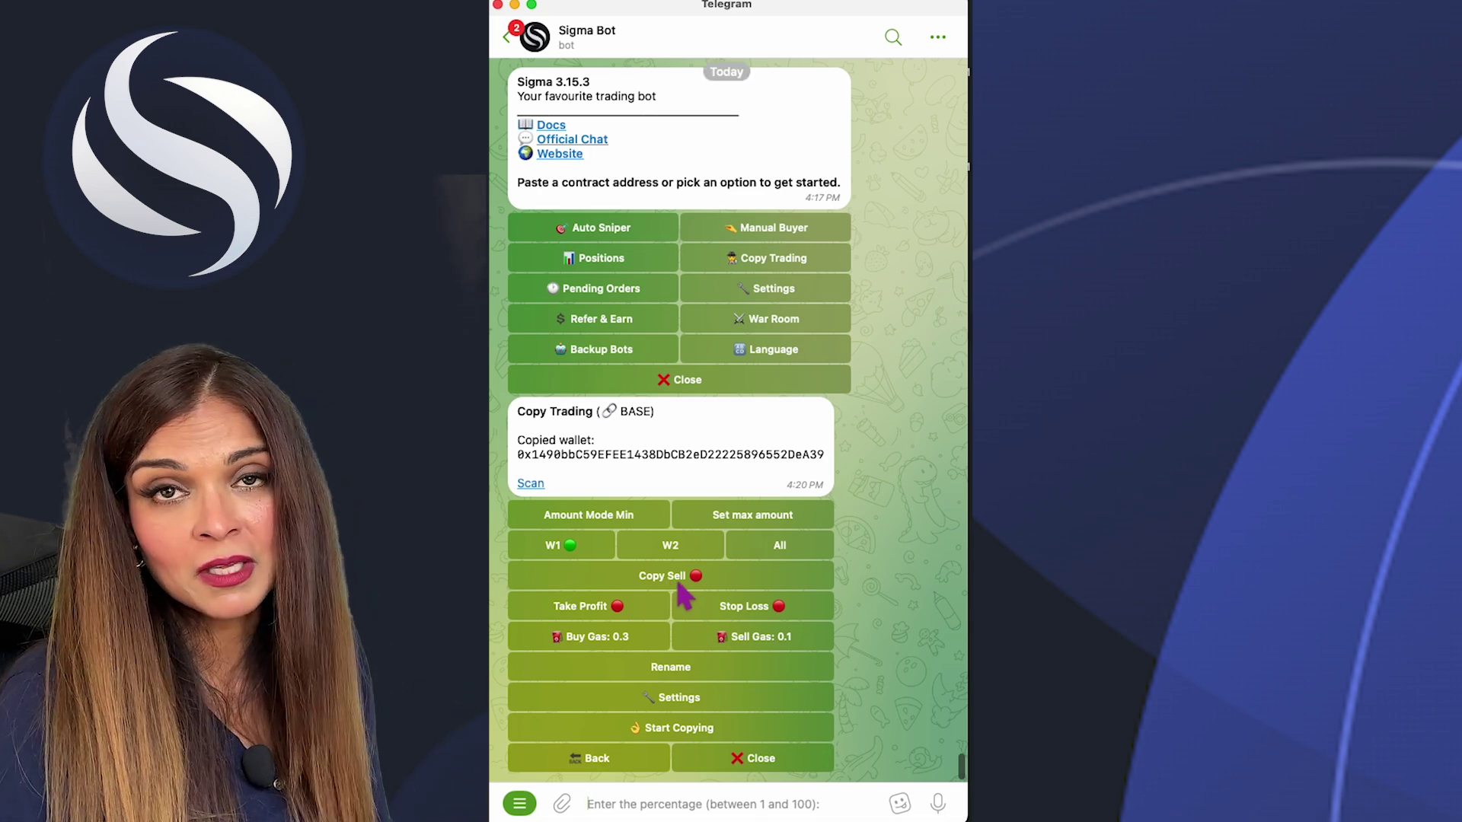
left_click(674, 579)
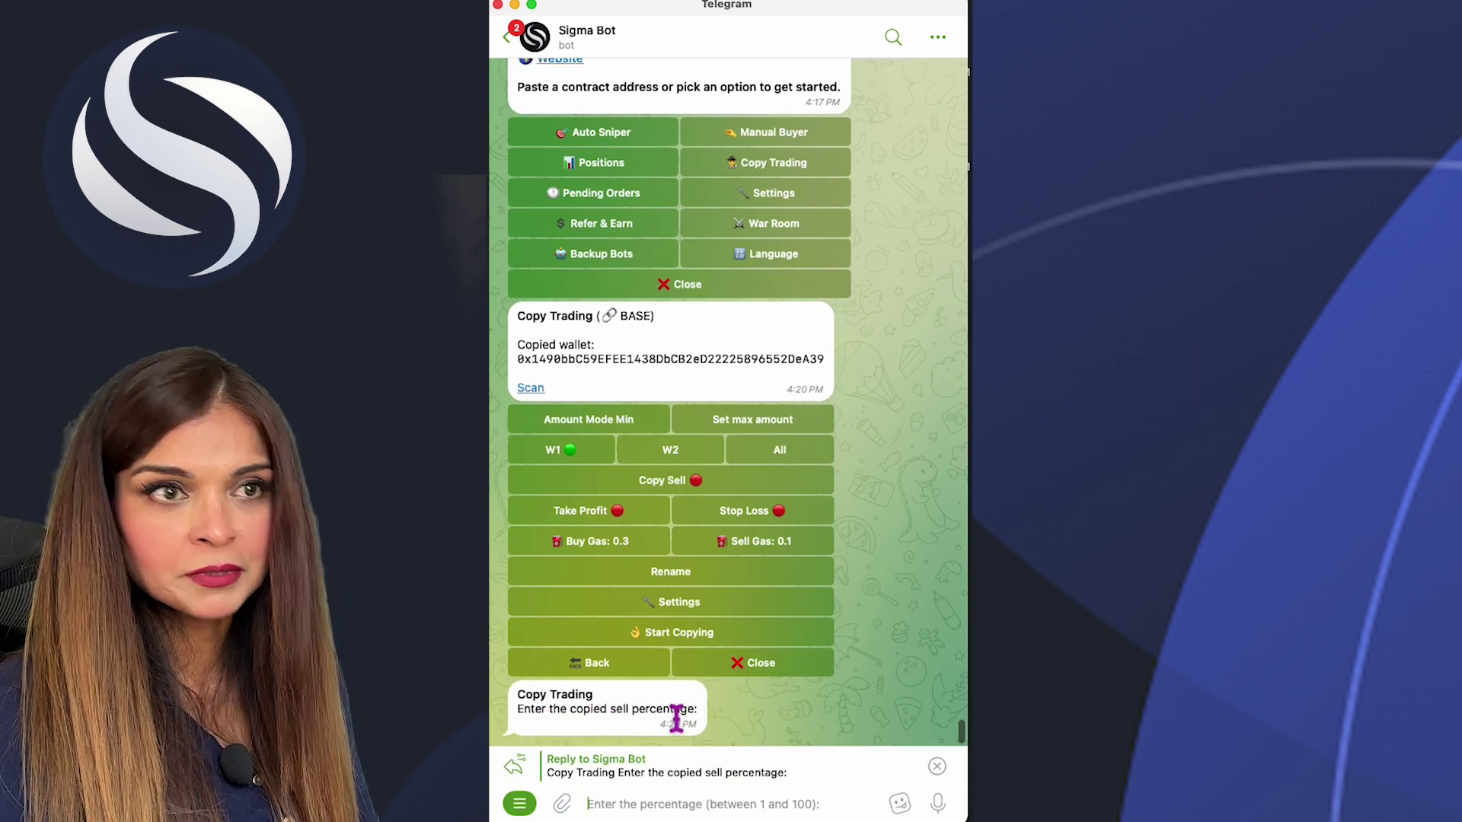
type("60")
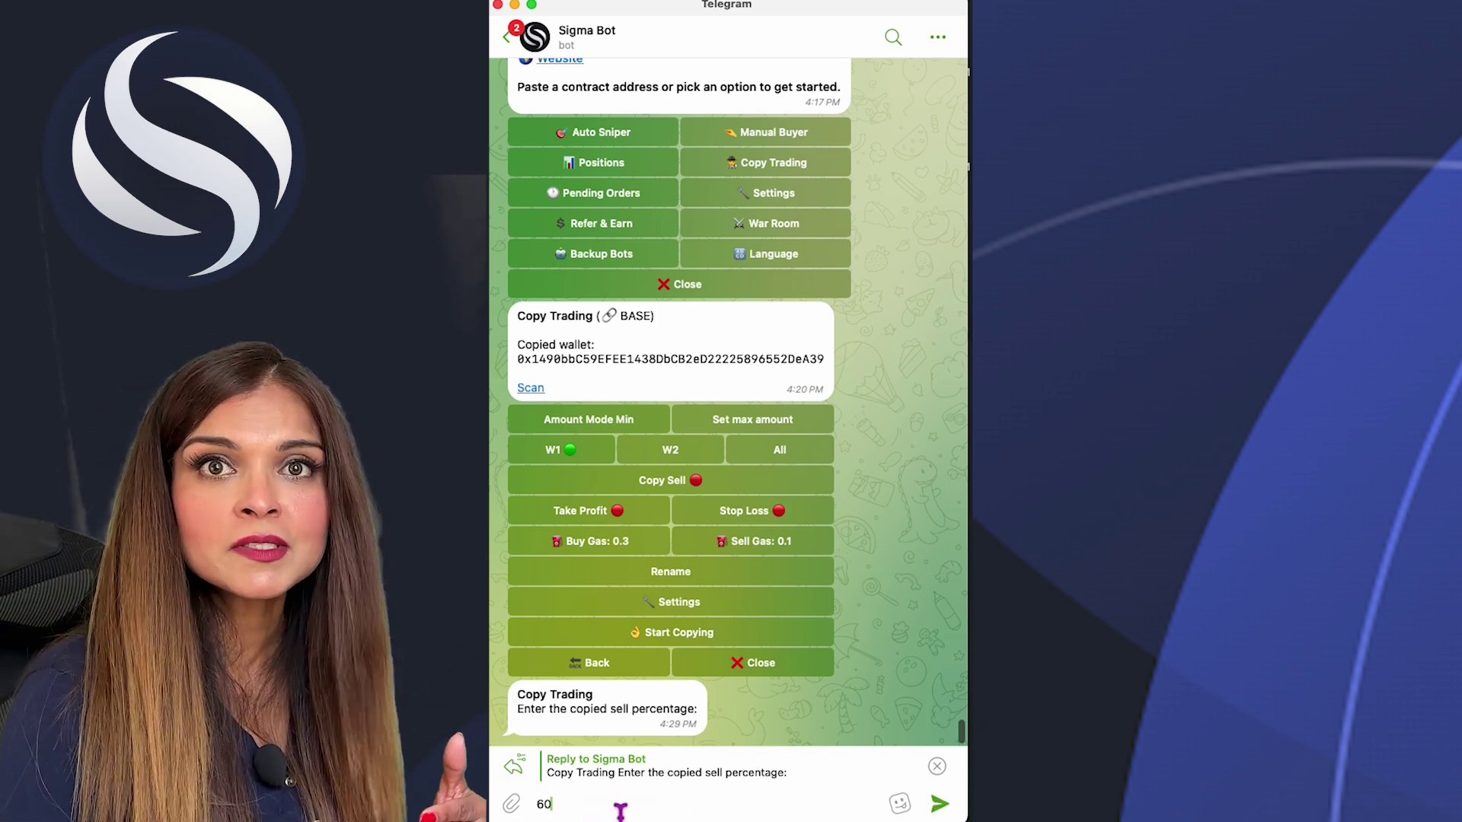
left_click(936, 804)
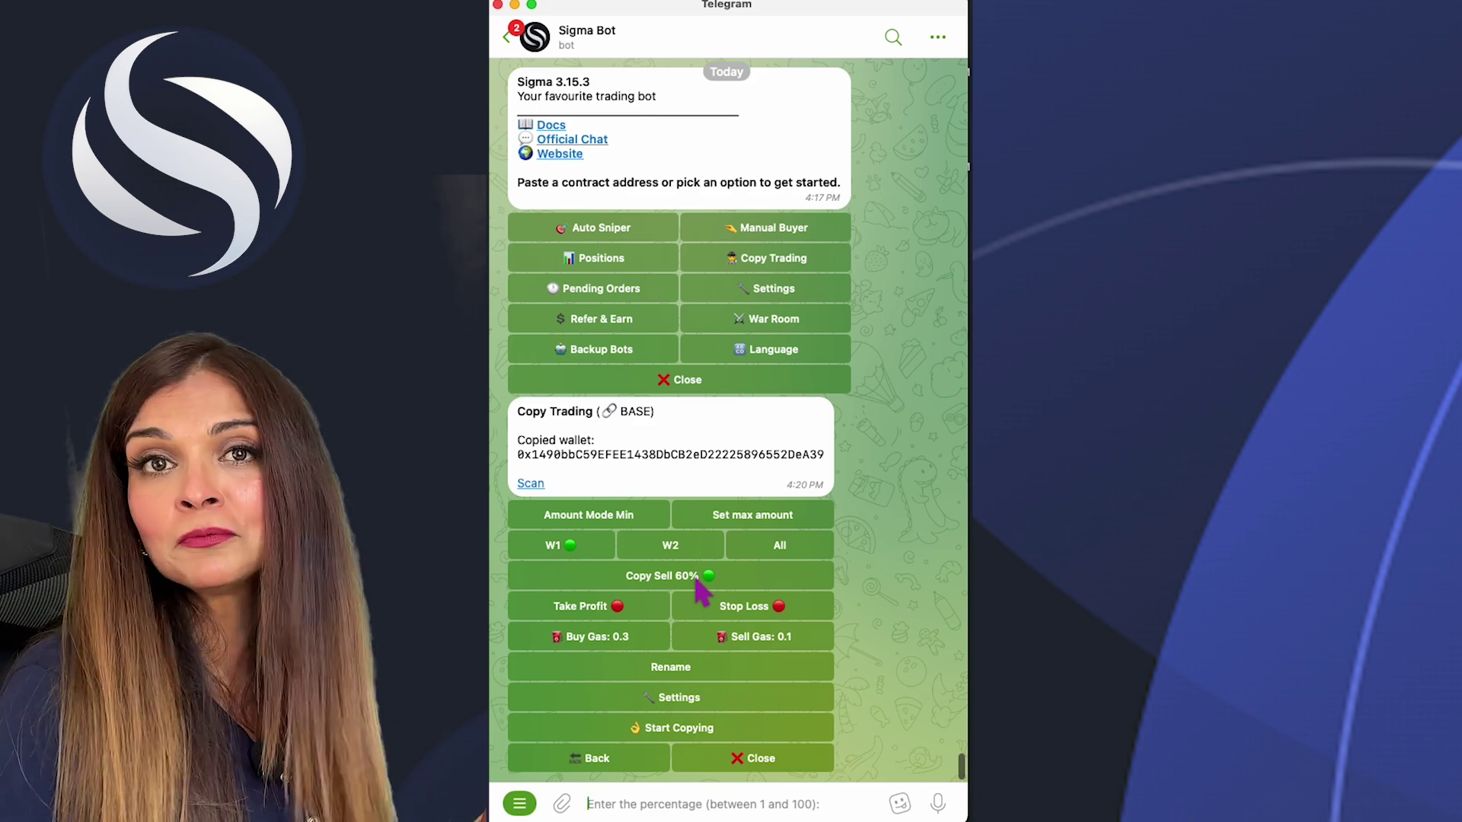
- Create a Take Profit at +40% that sells 60% of the bag
left_click(599, 609)
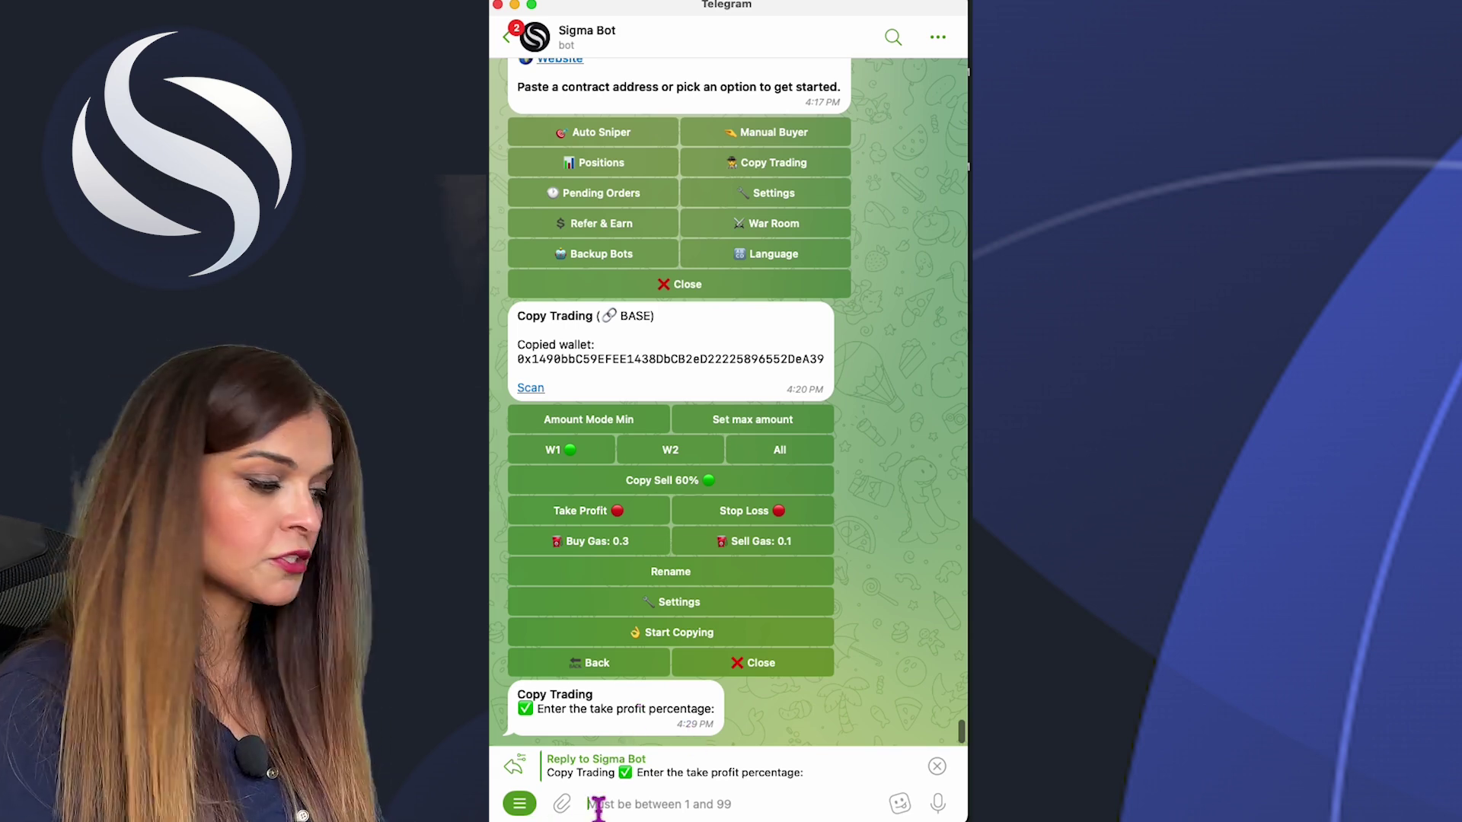
type("40")
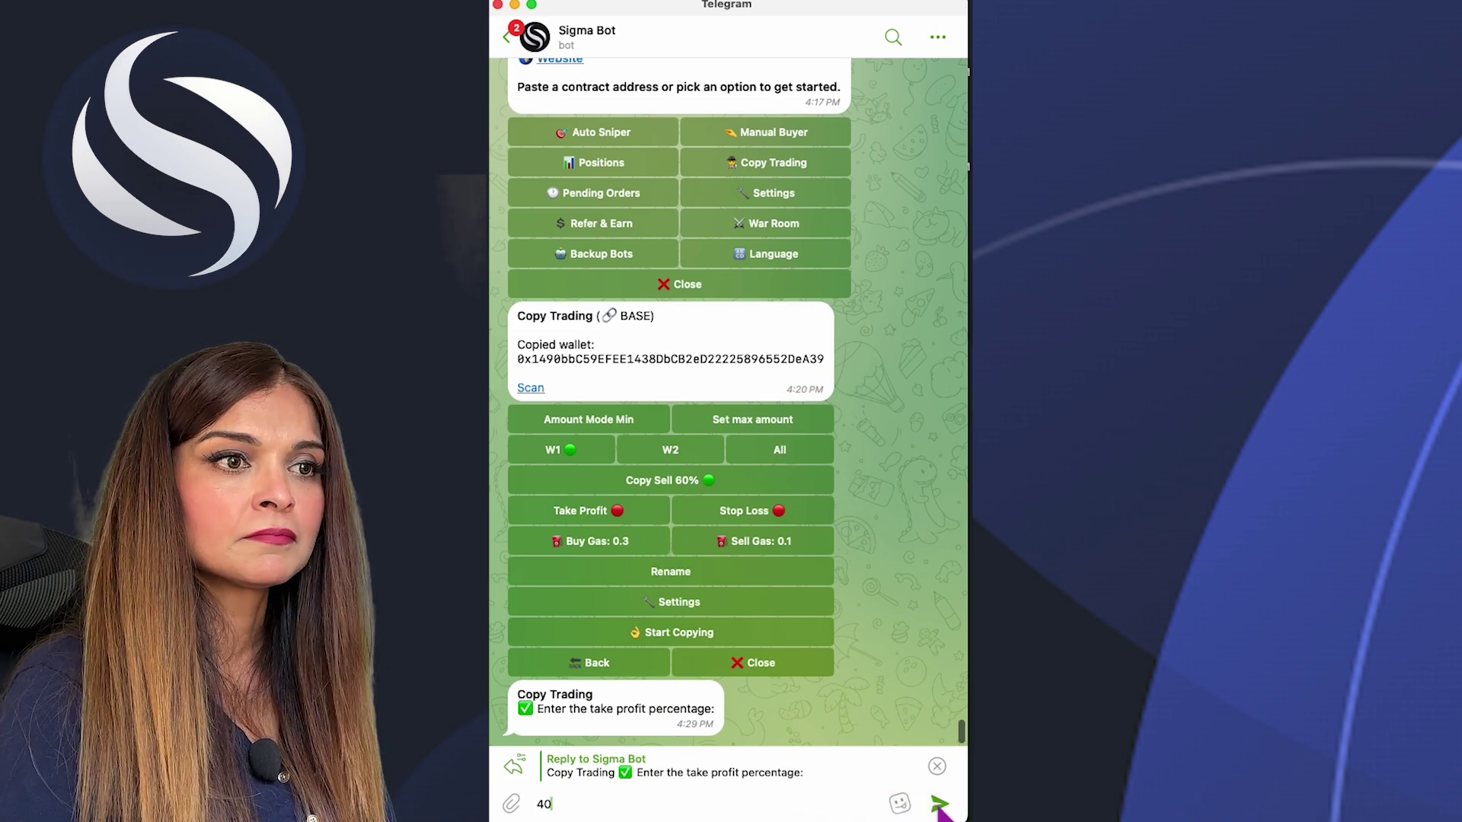
left_click(941, 807)
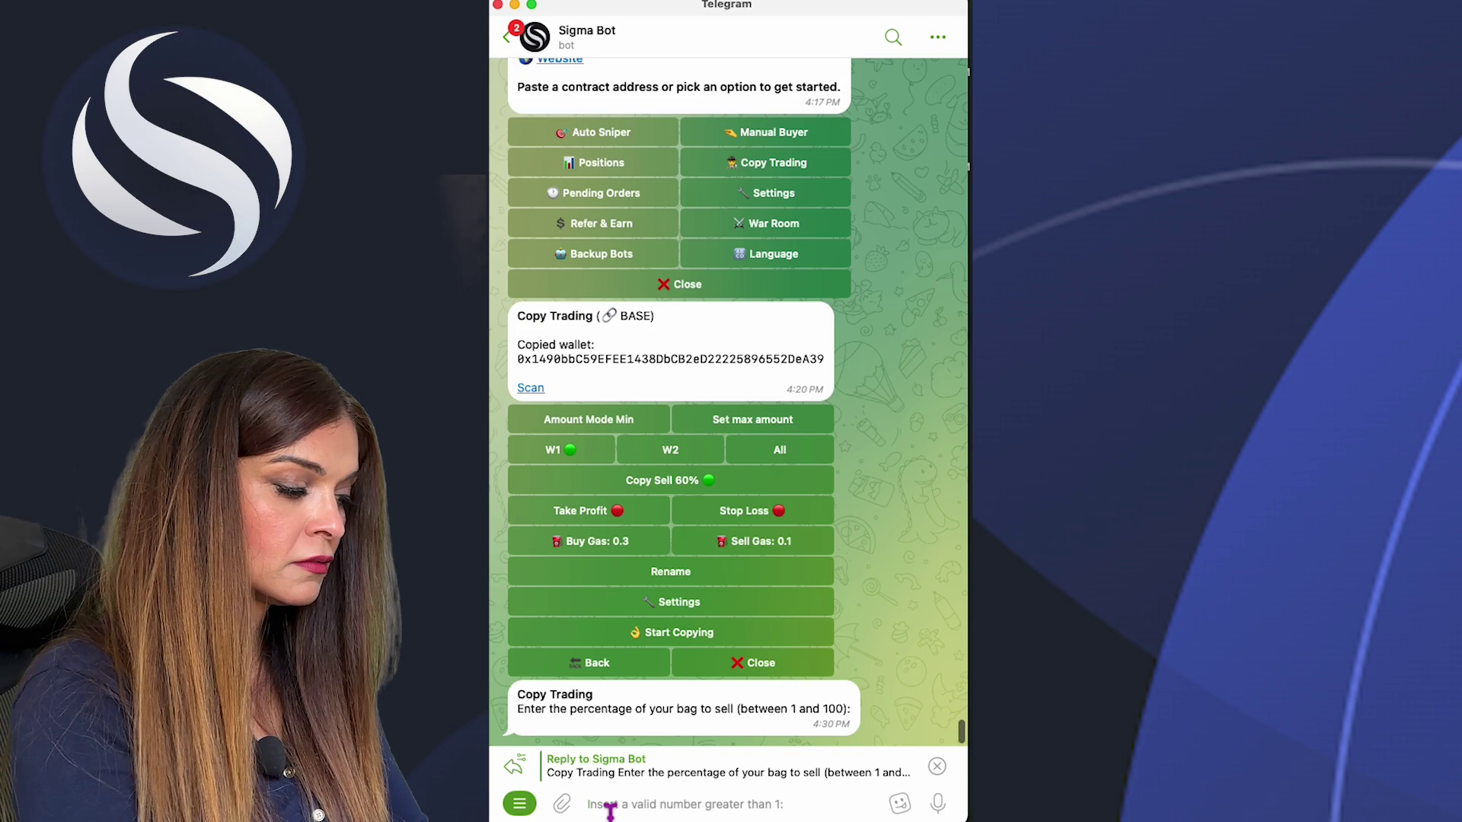
type("60")
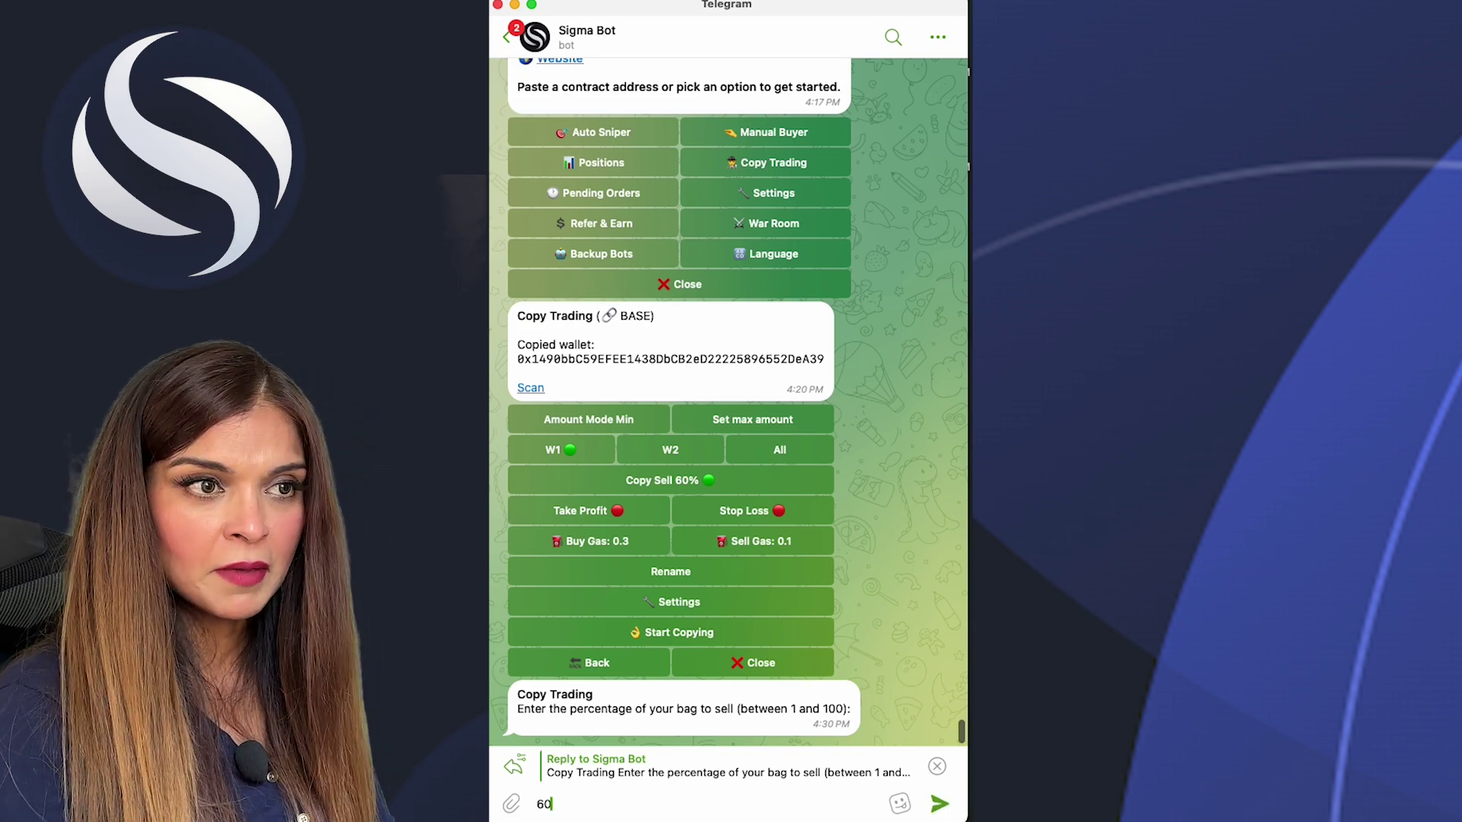
left_click(942, 807)
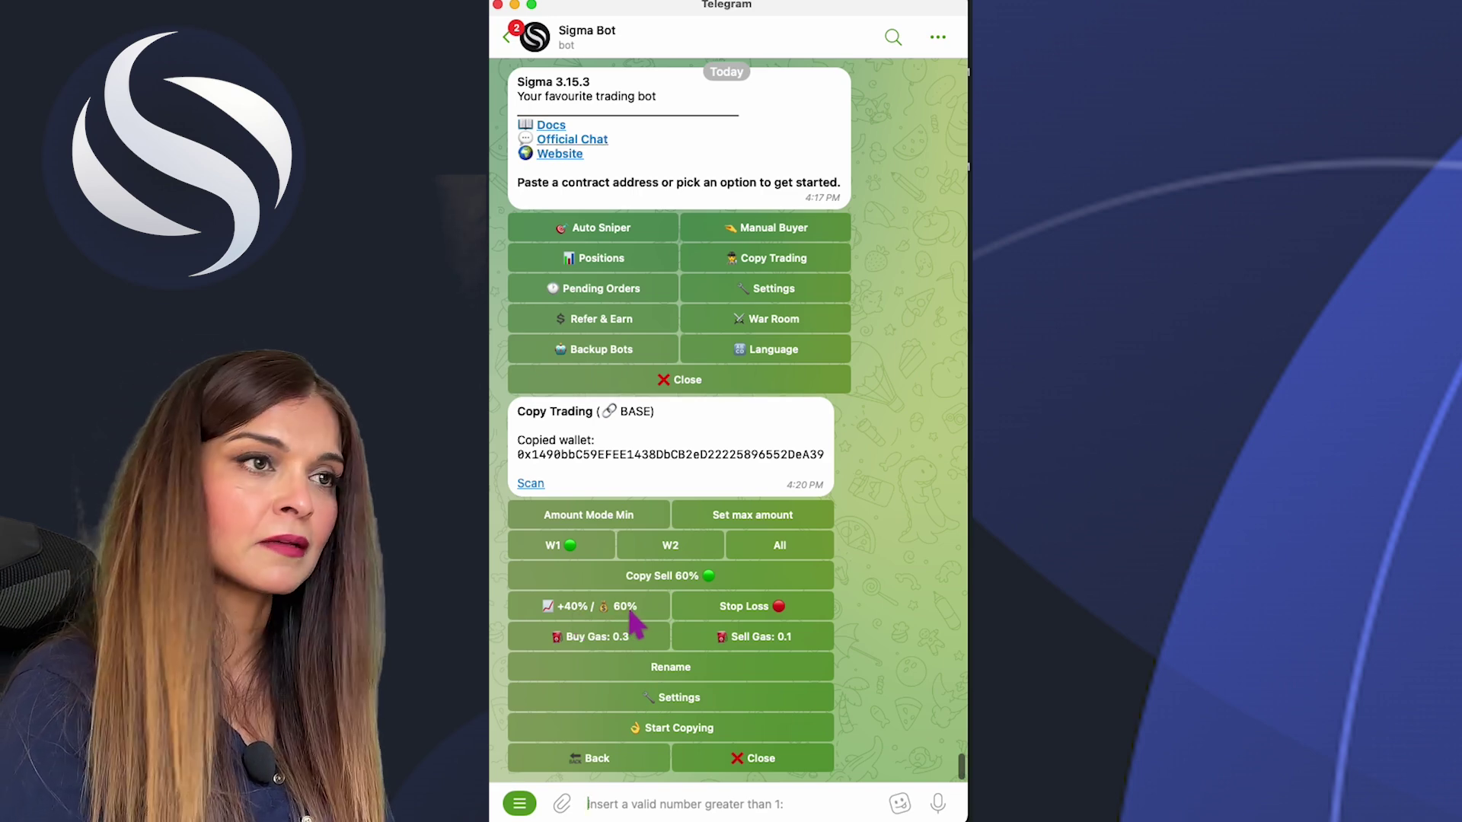
- Create a Stop Loss at -10% that sells 30% of the bag
left_click(760, 615)
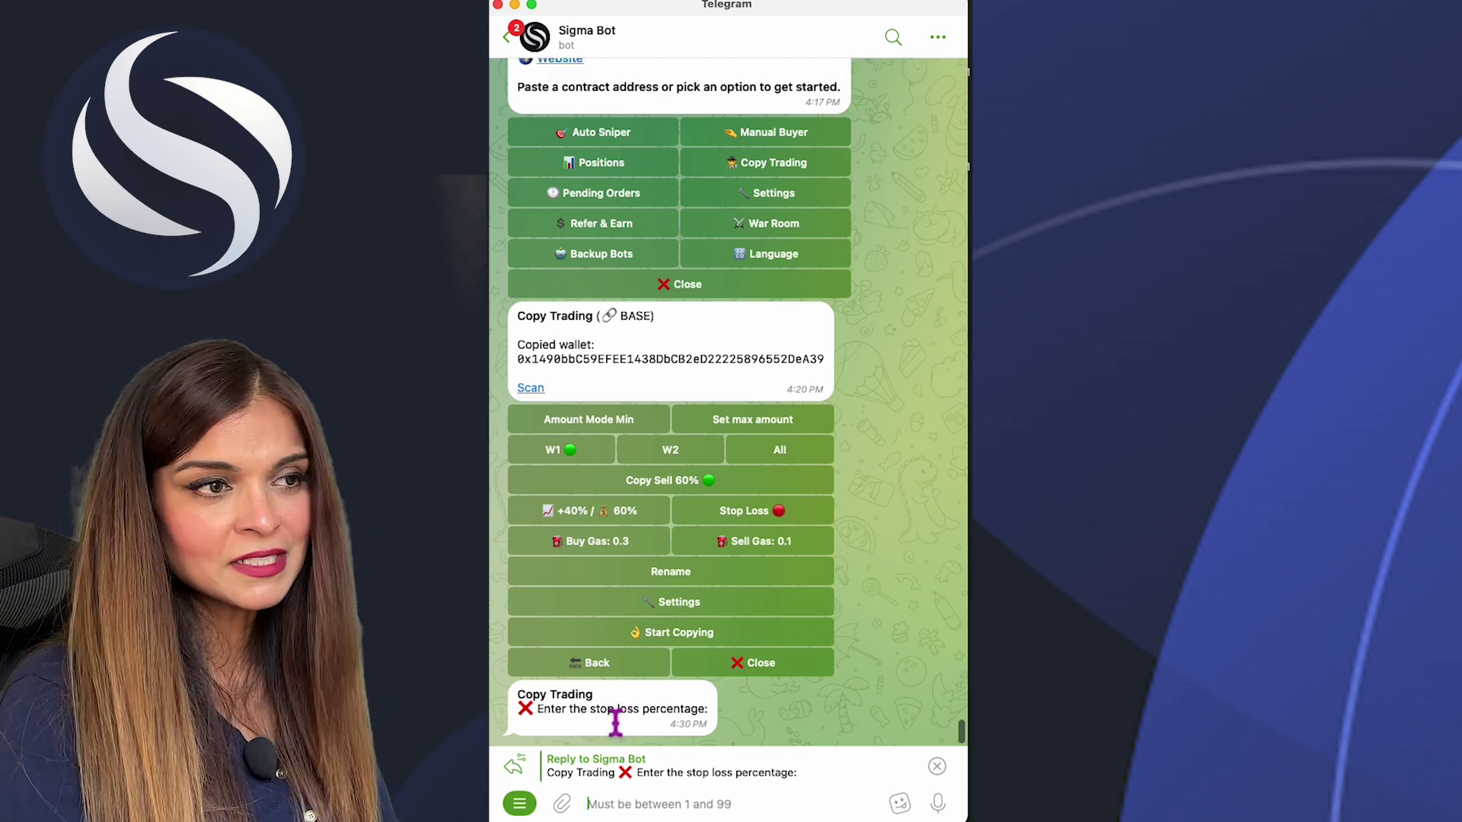
type("10")
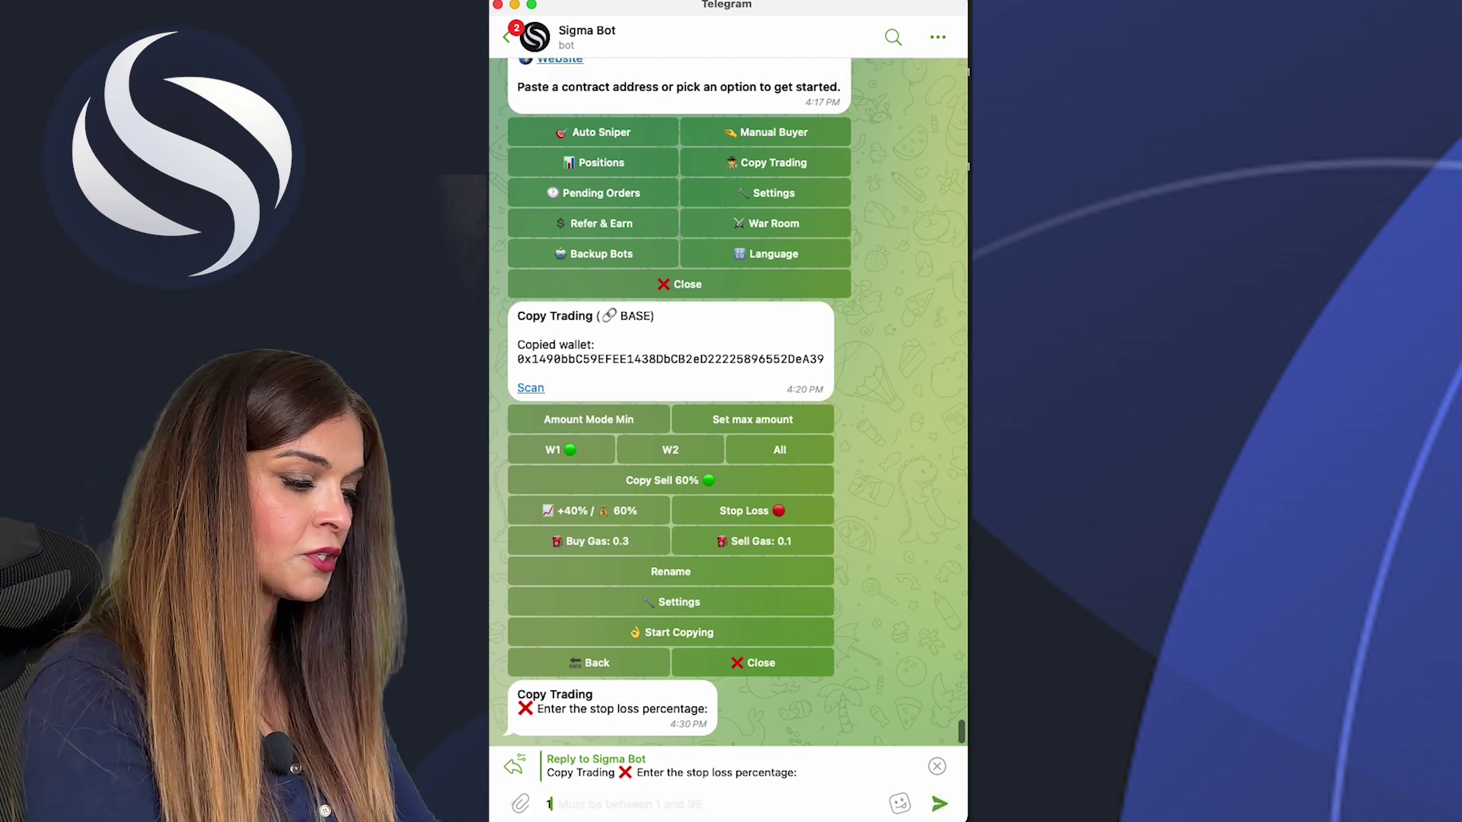
left_click(940, 805)
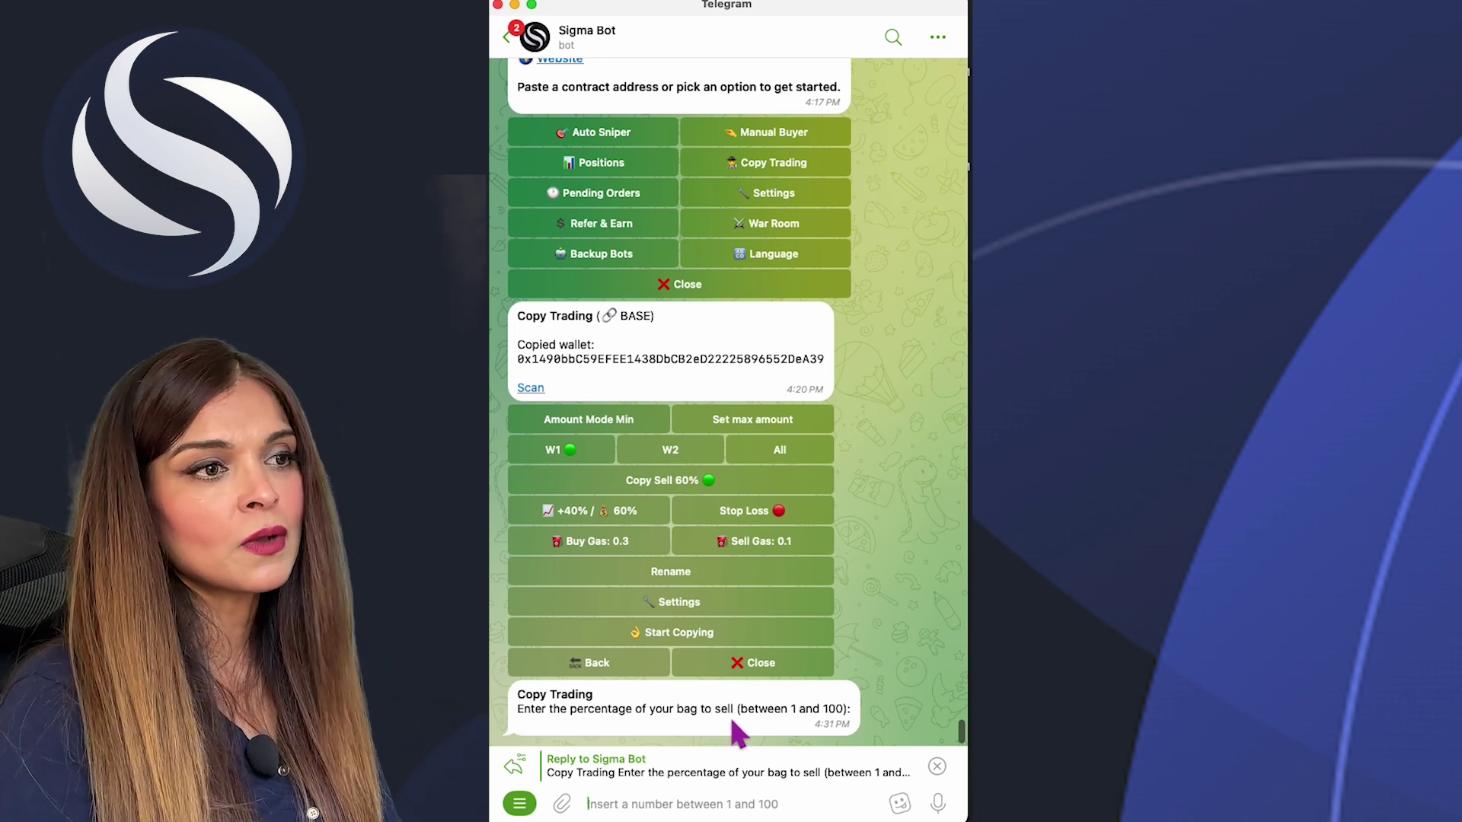
type("30")
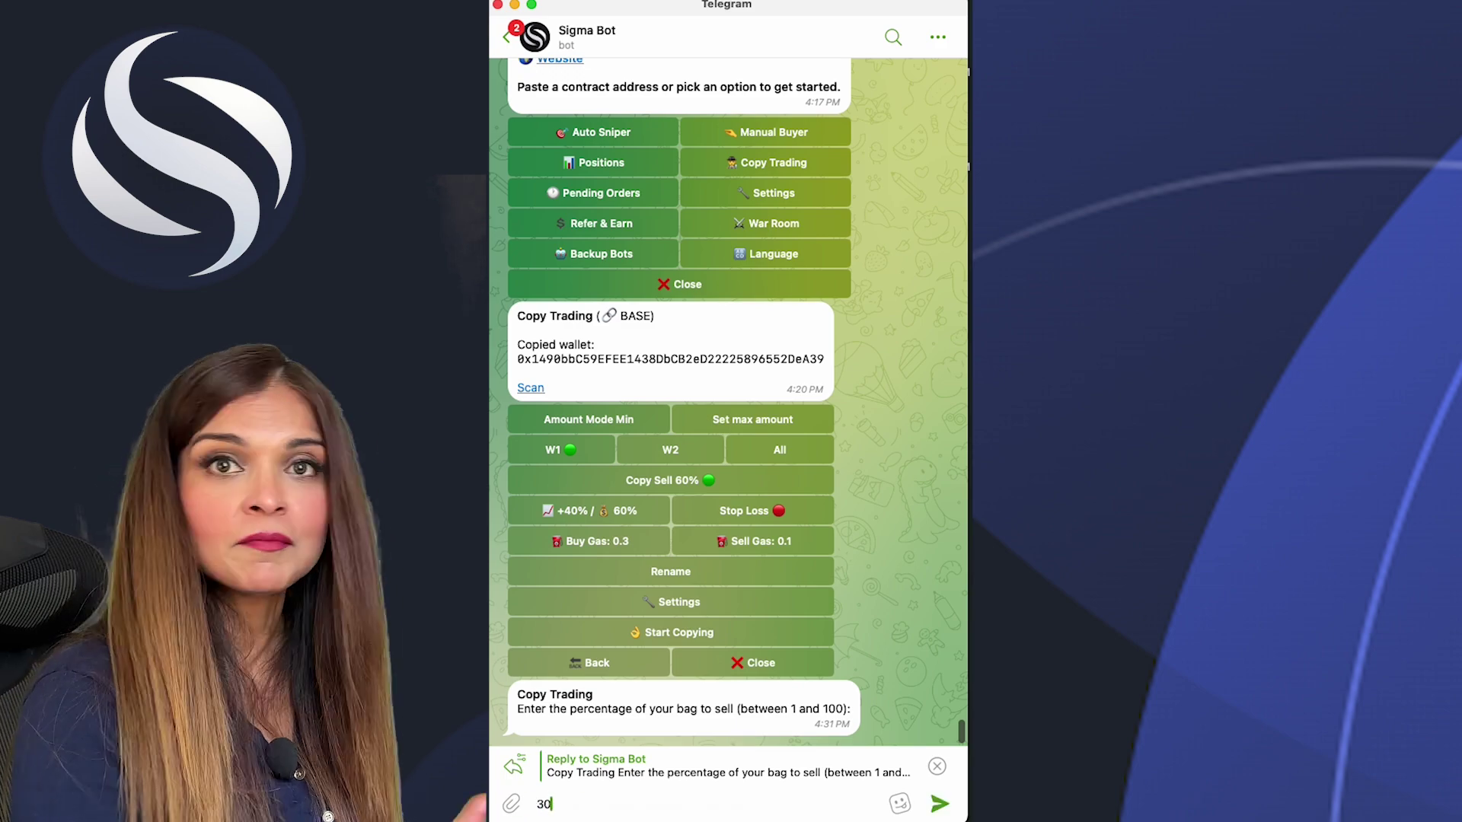
key("Return")
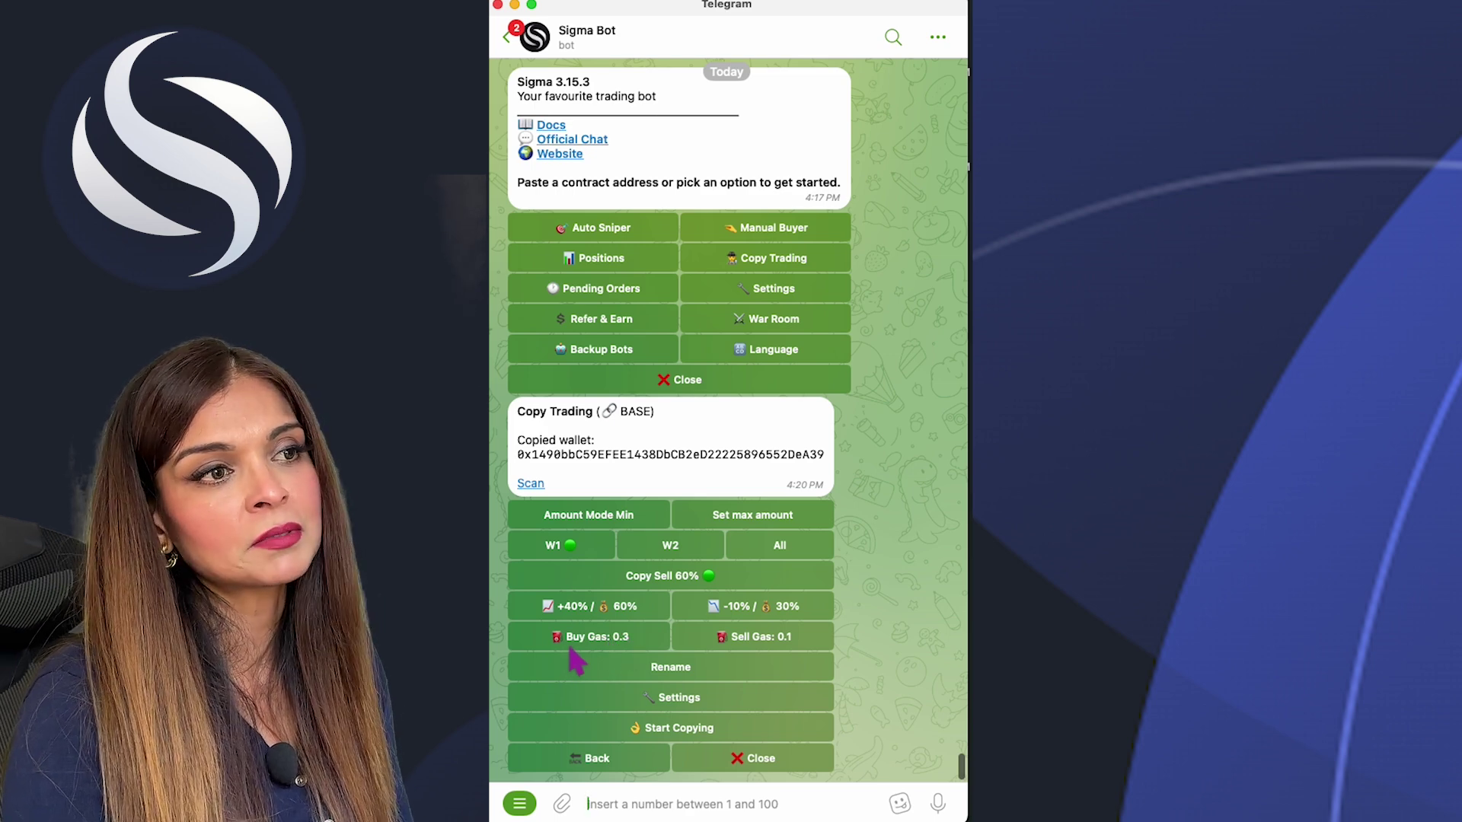
- Set the copy trade's buy gas to 0.1 and sell gas to 0.05
left_click(598, 640)
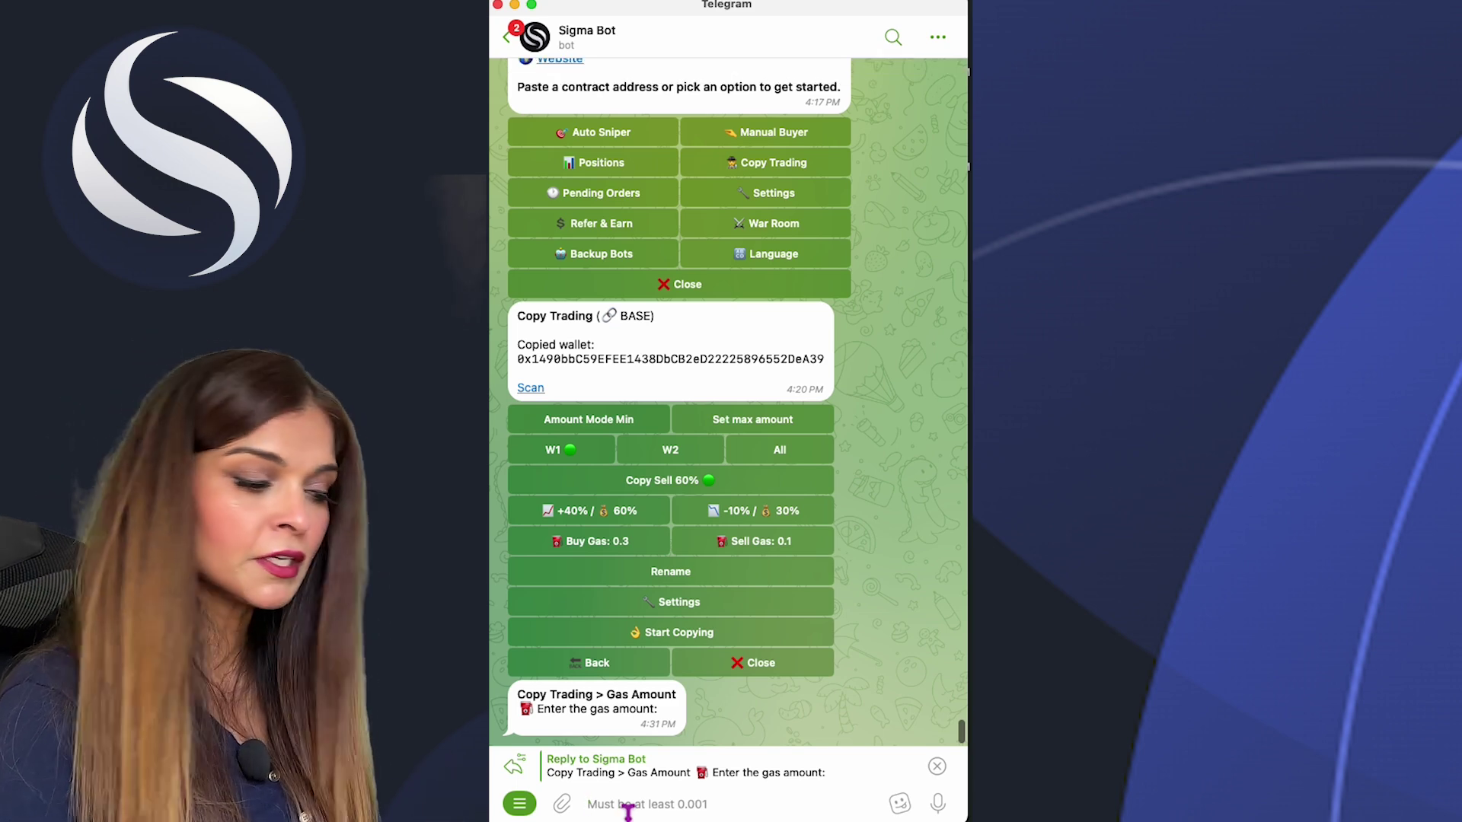
type(".1")
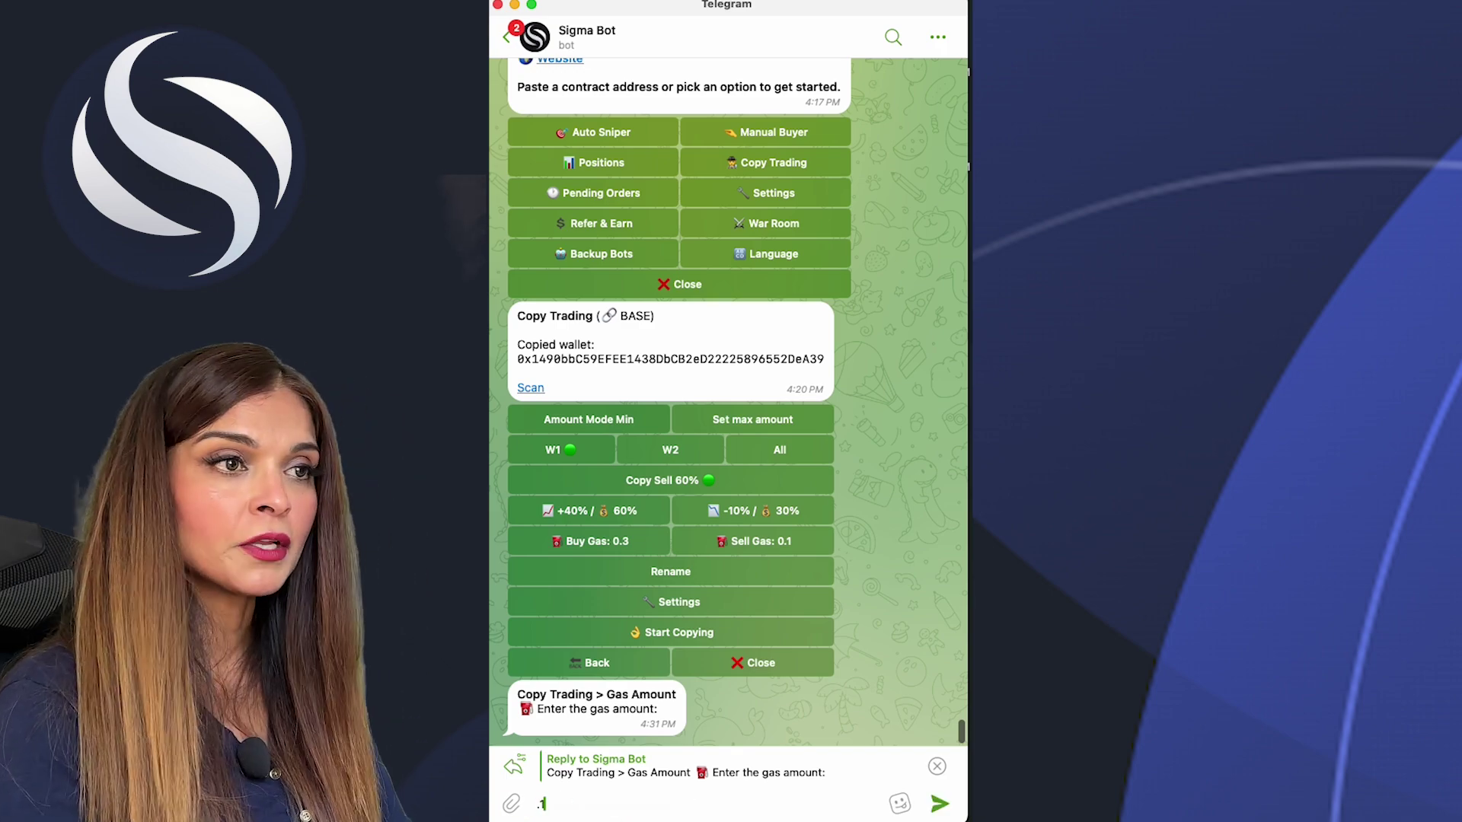
left_click(939, 804)
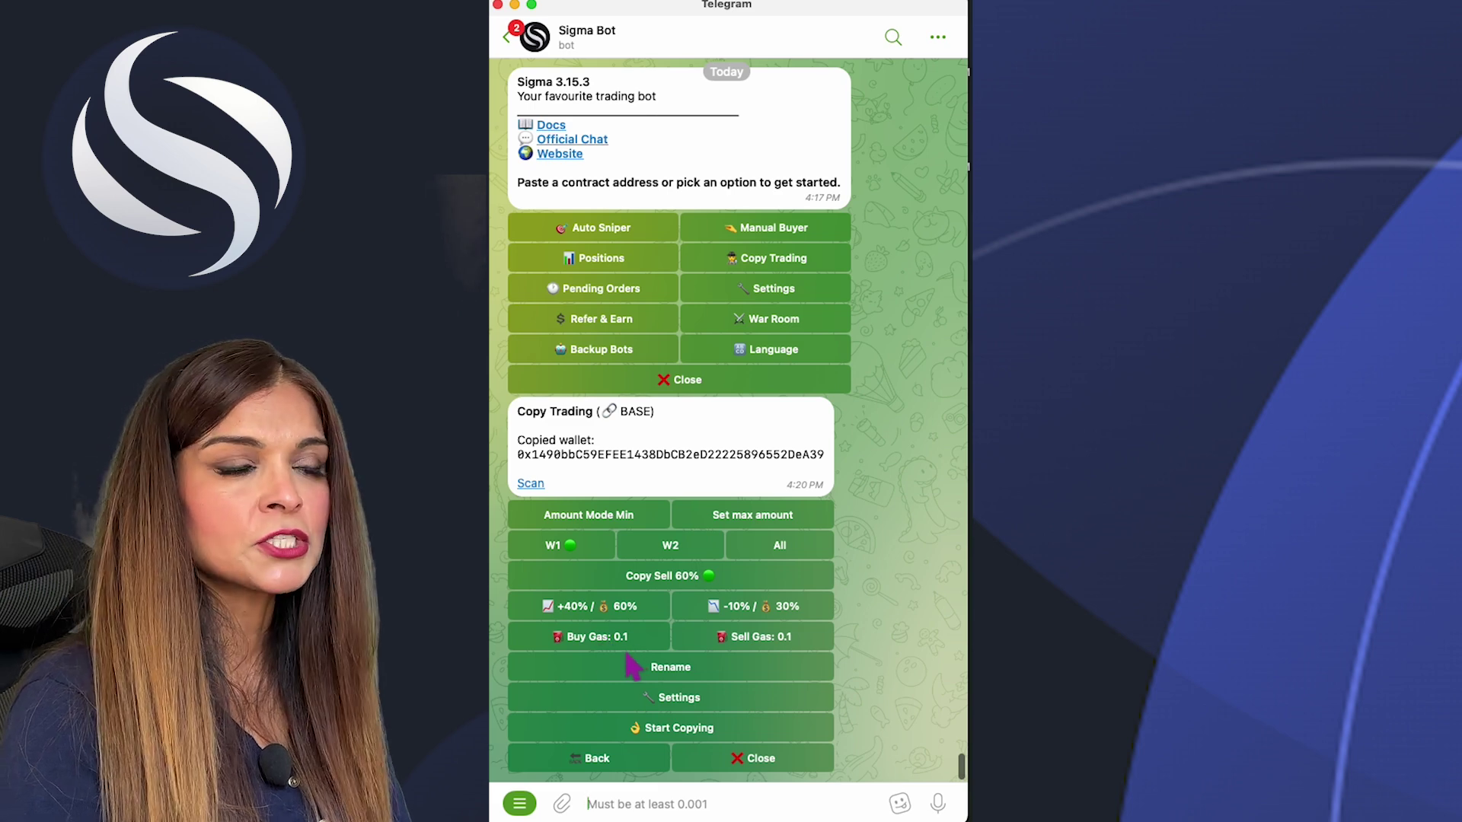
left_click(757, 644)
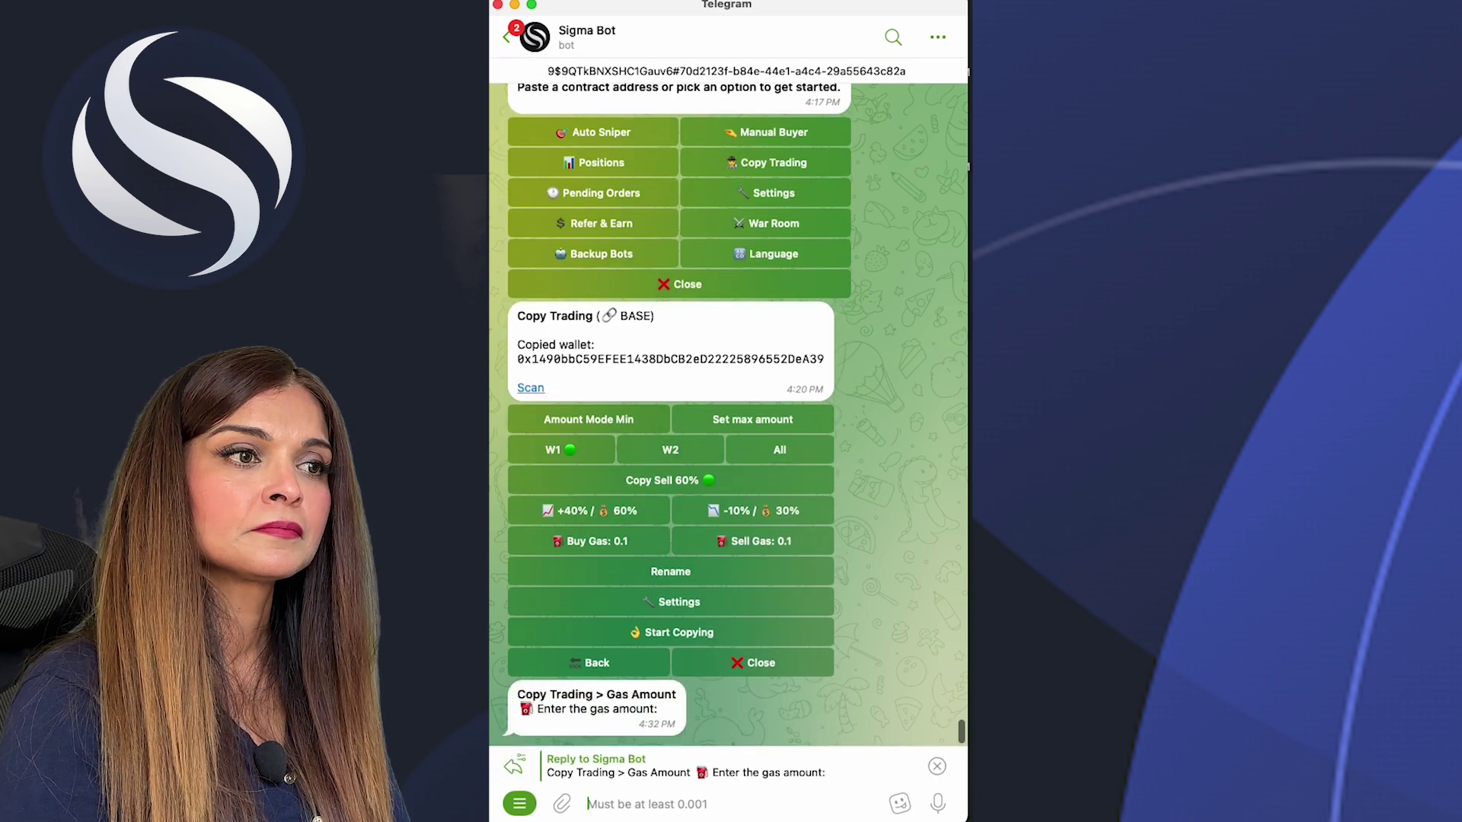
type(".05")
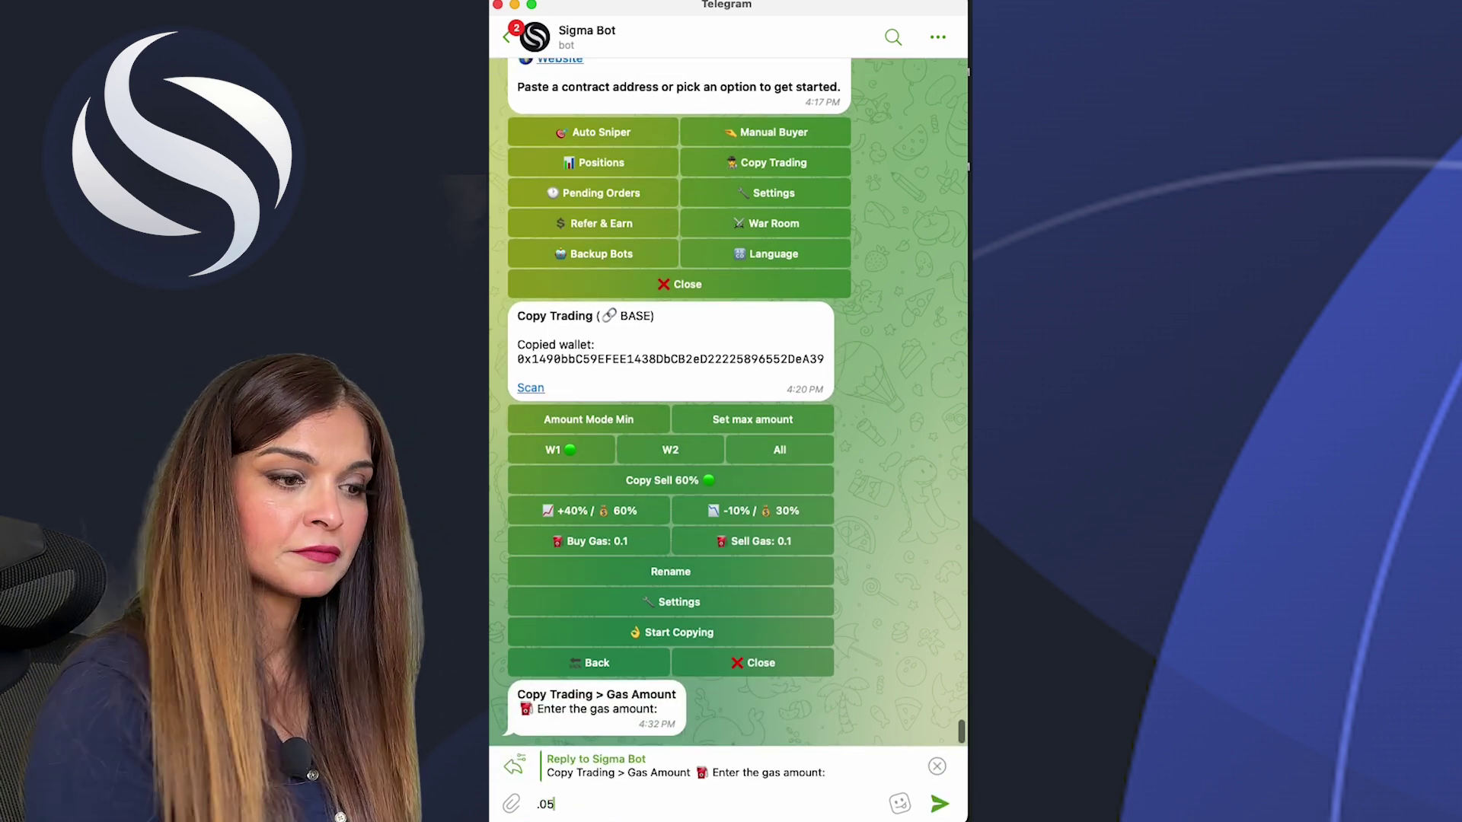
key("Return")
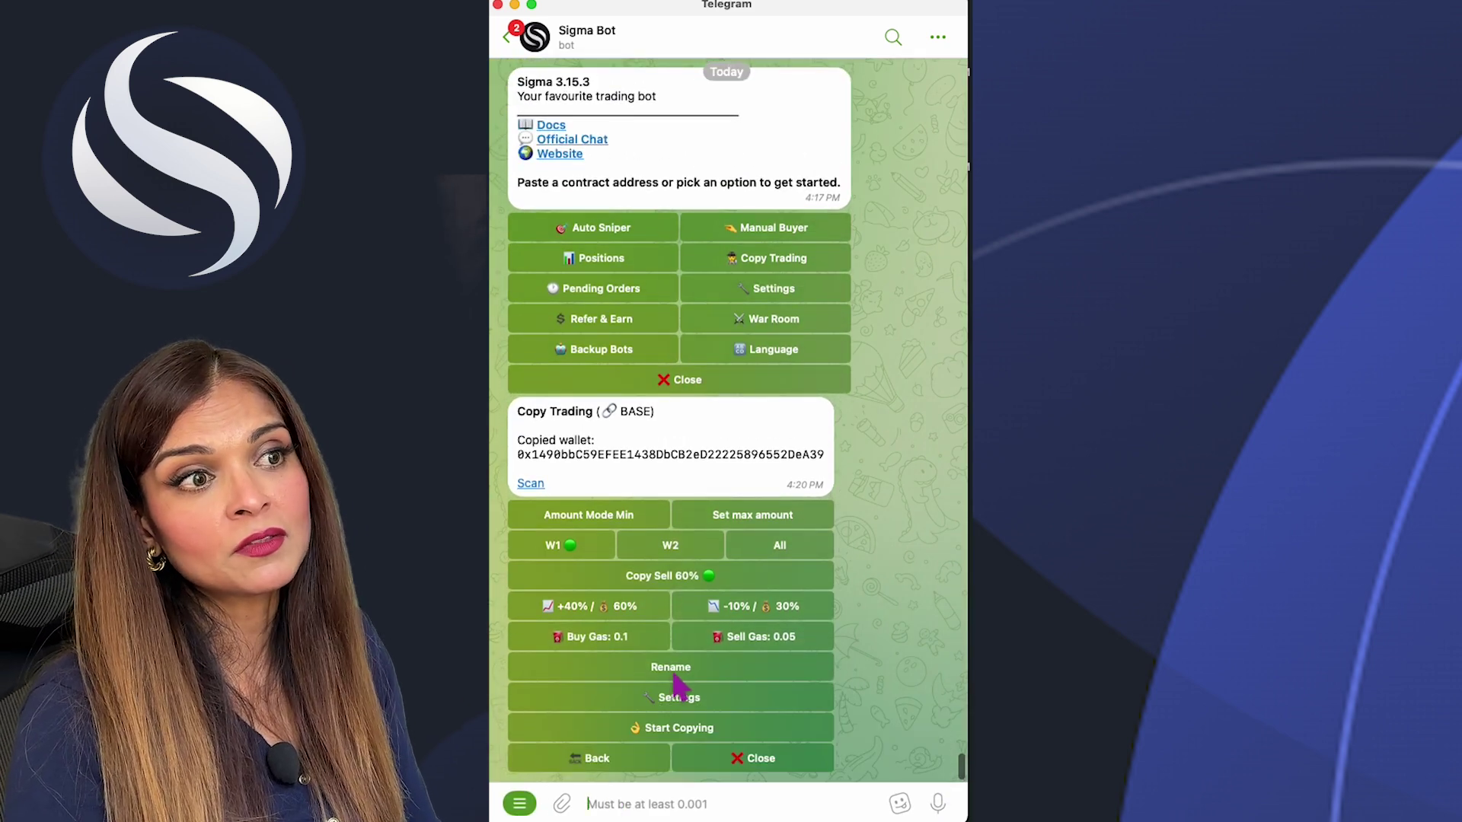
- Rename the copied wallet to 'SMALL WALLET' and highlight the new name
left_click(674, 676)
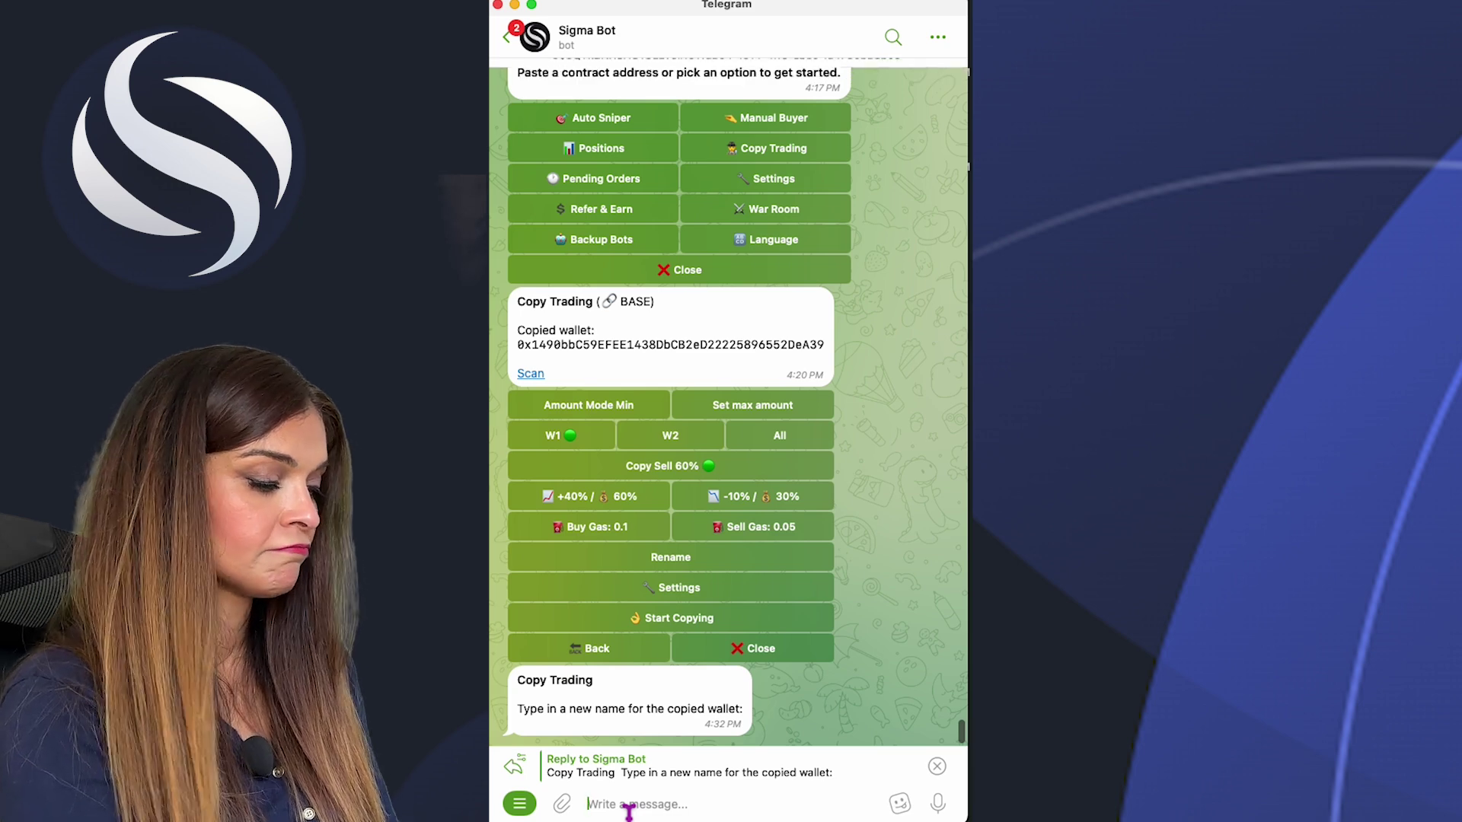
type("SMALL W")
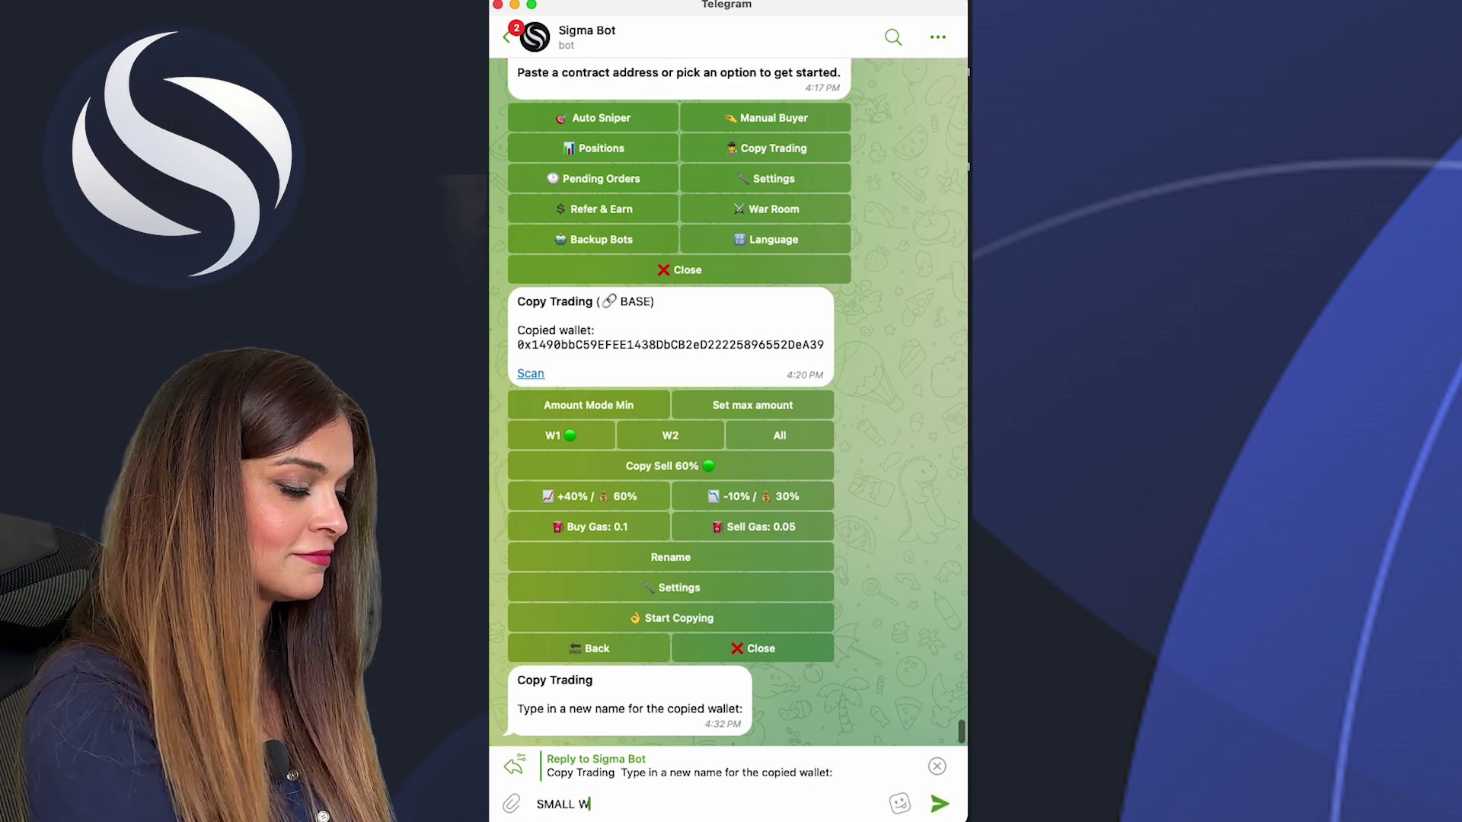
type("ALLET")
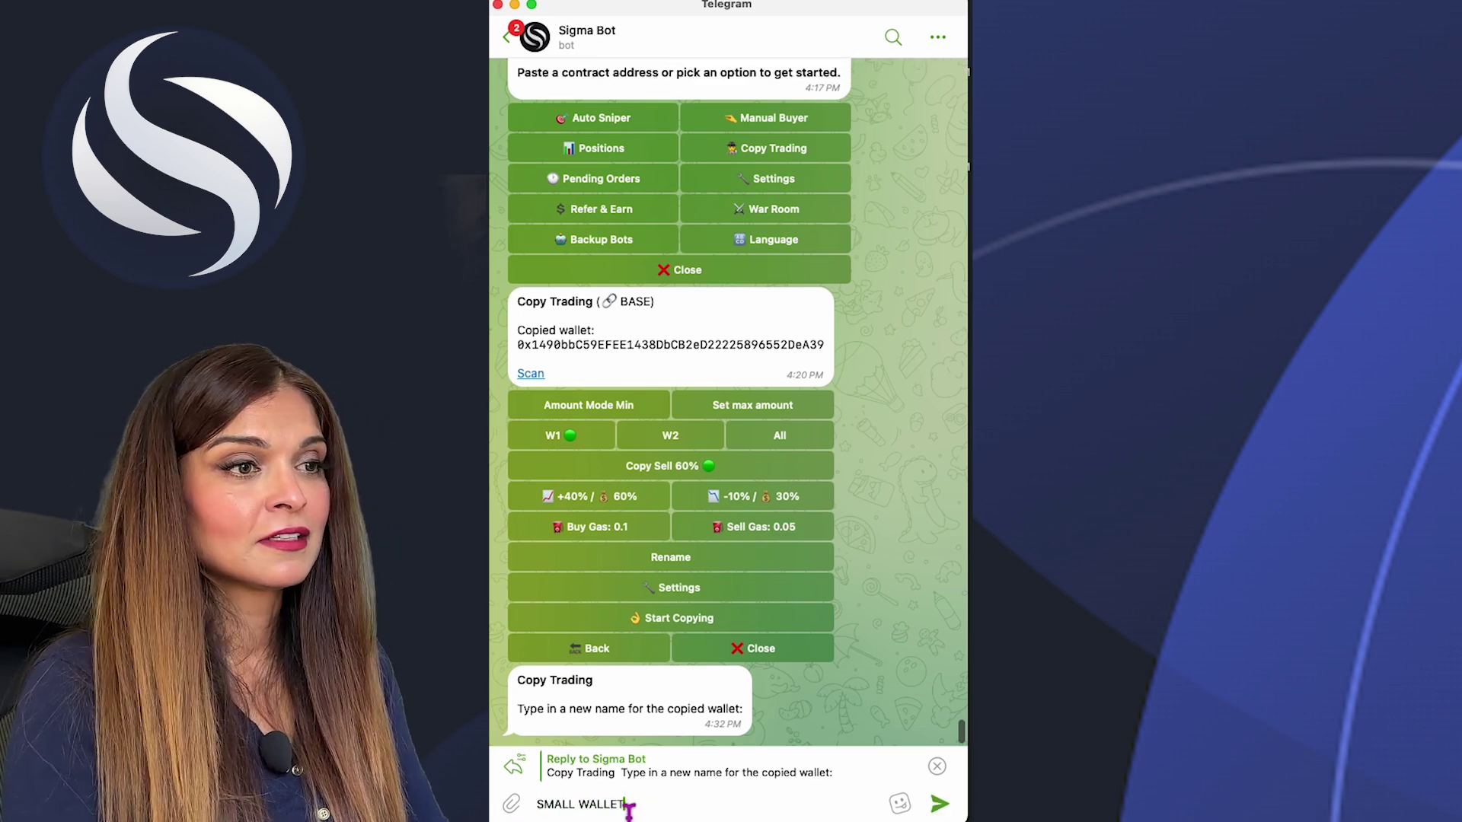
left_click(940, 804)
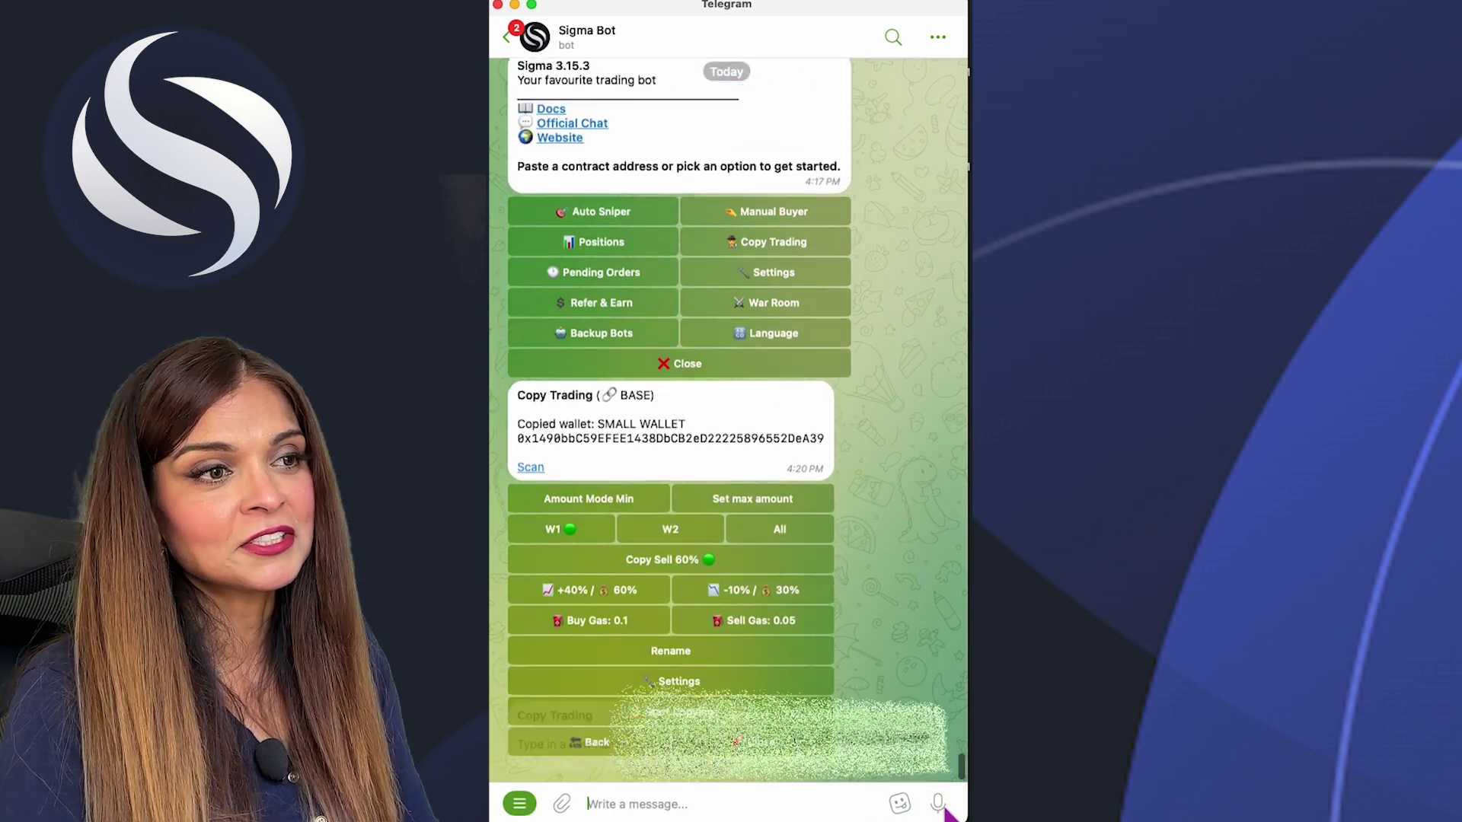
left_click_drag(527, 449, 714, 445)
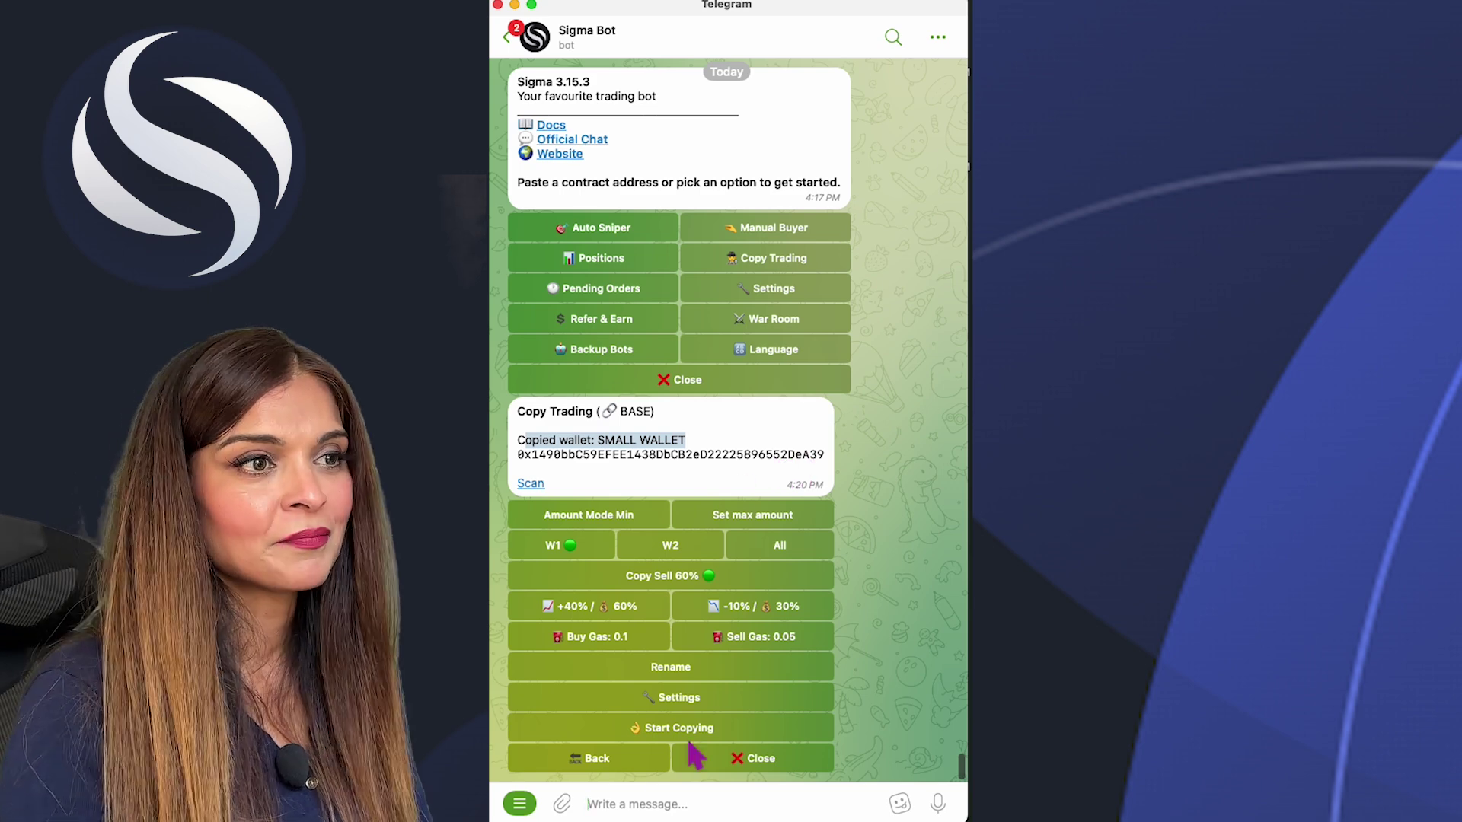
- In the copy trade's Settings, set slippage to 20%
left_click(700, 711)
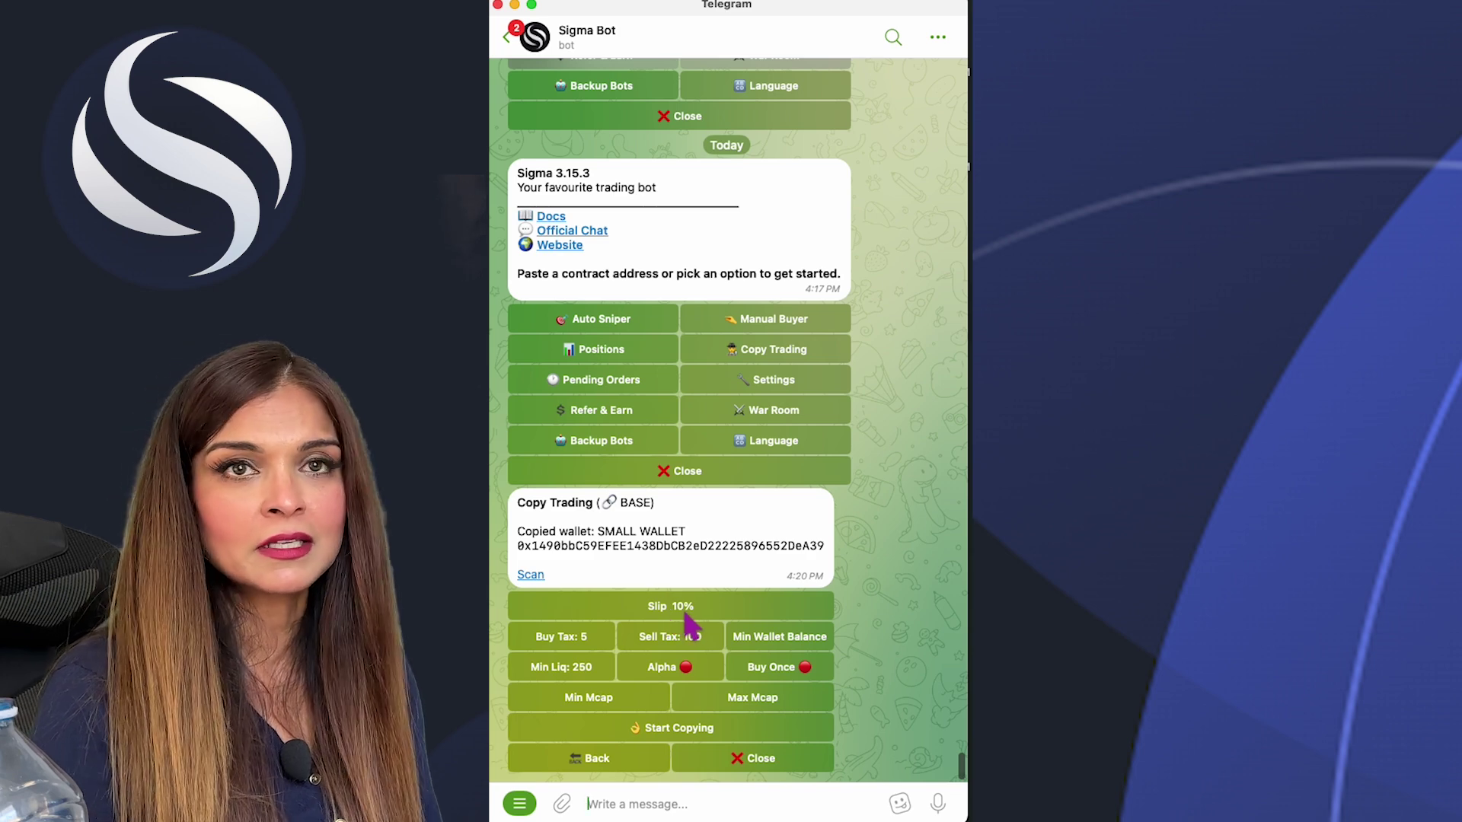
left_click(685, 613)
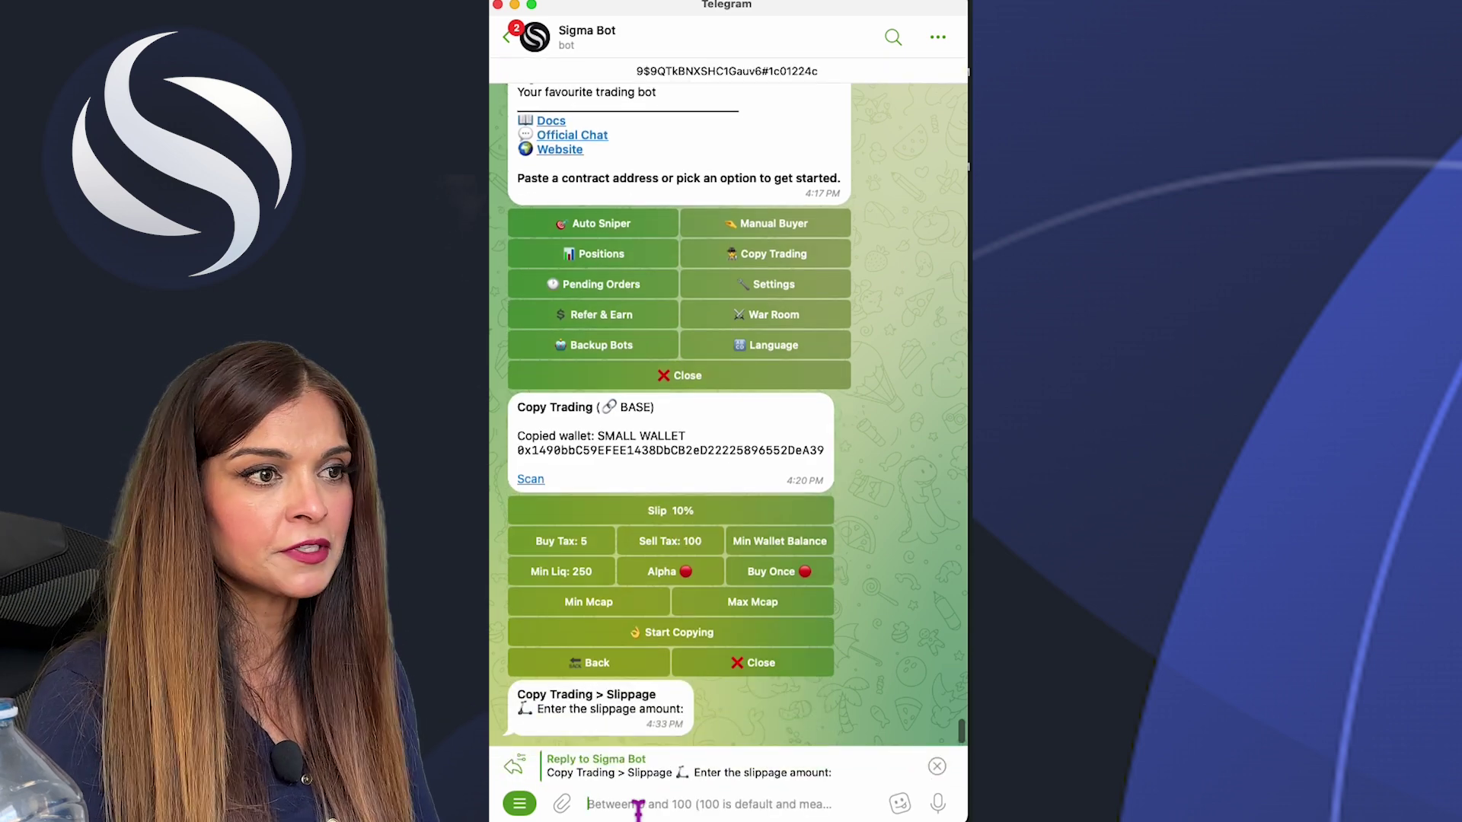
type("20")
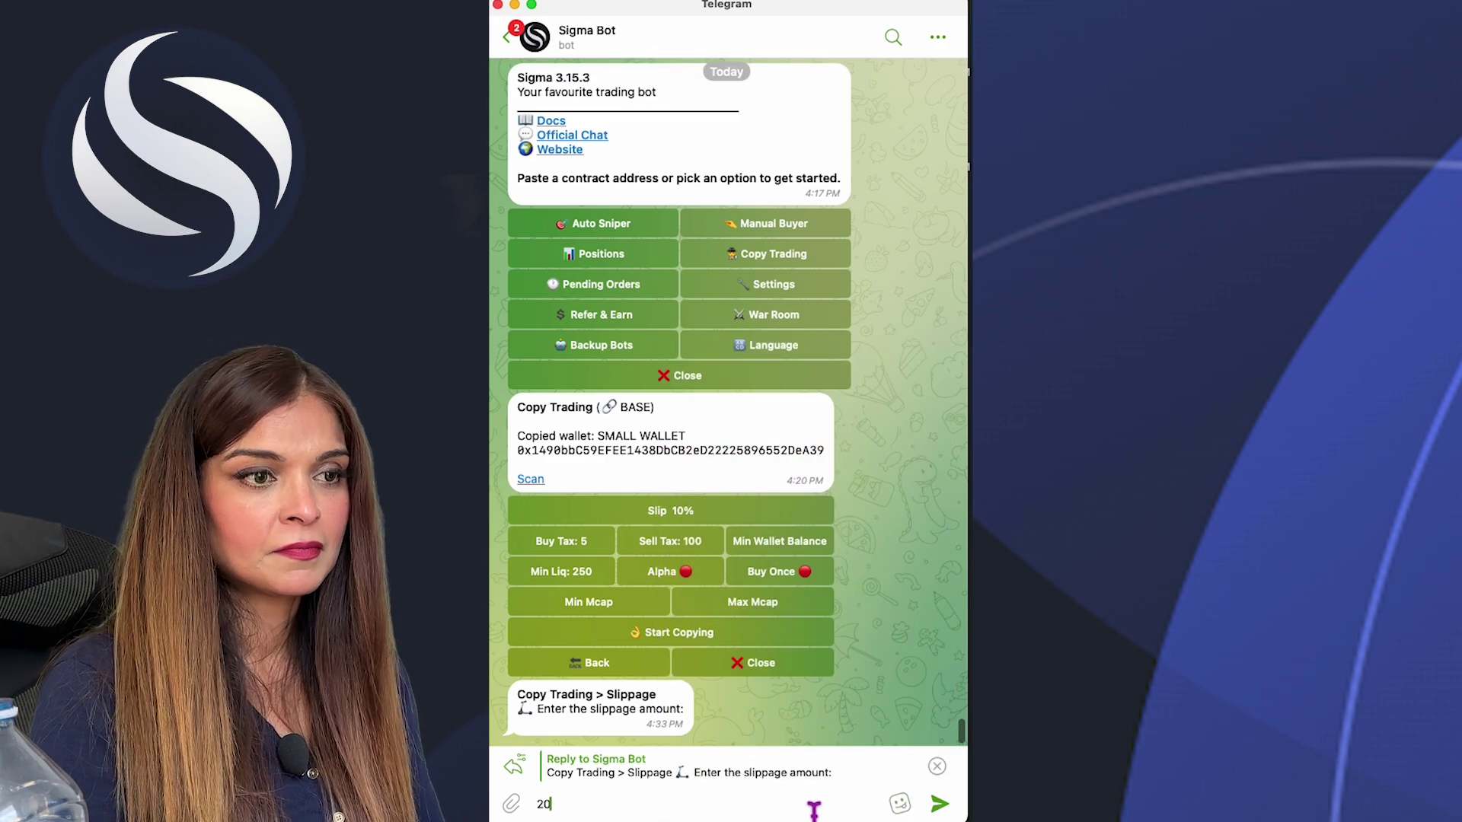
key("Return")
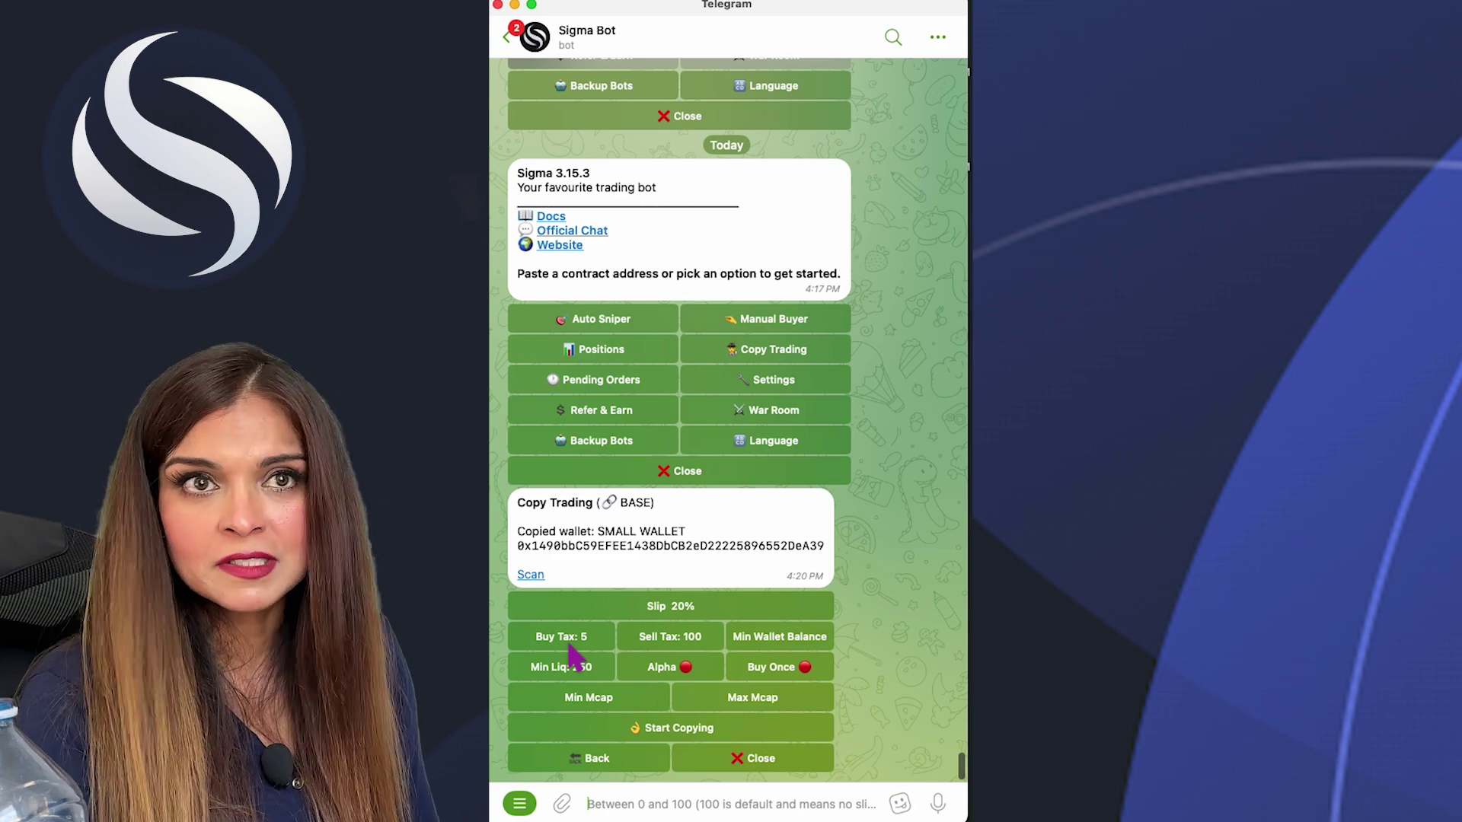
- Set the buy tax limit to 10 and the sell tax limit to 20
left_click(570, 644)
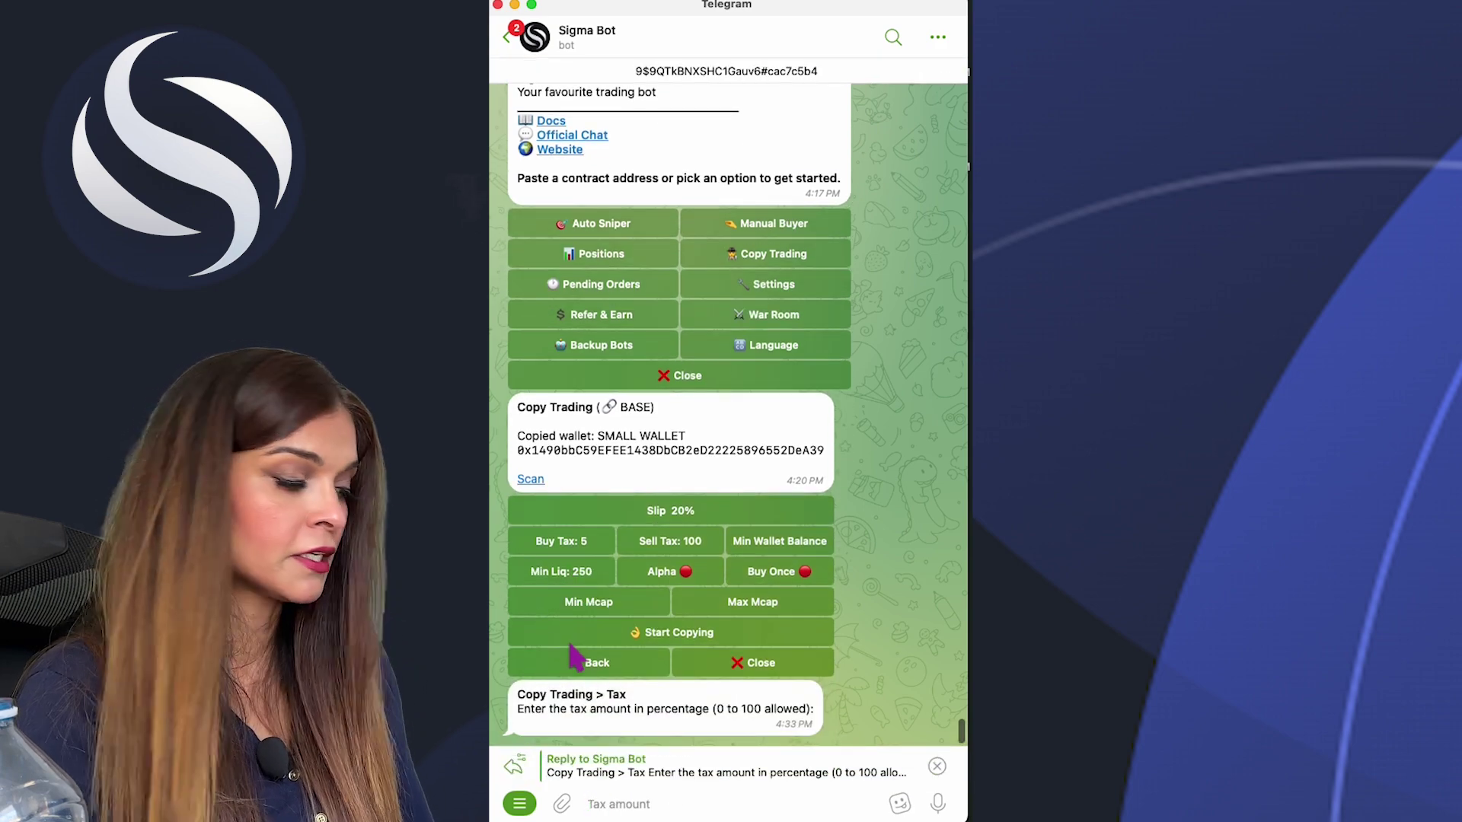
type("10")
key("Return")
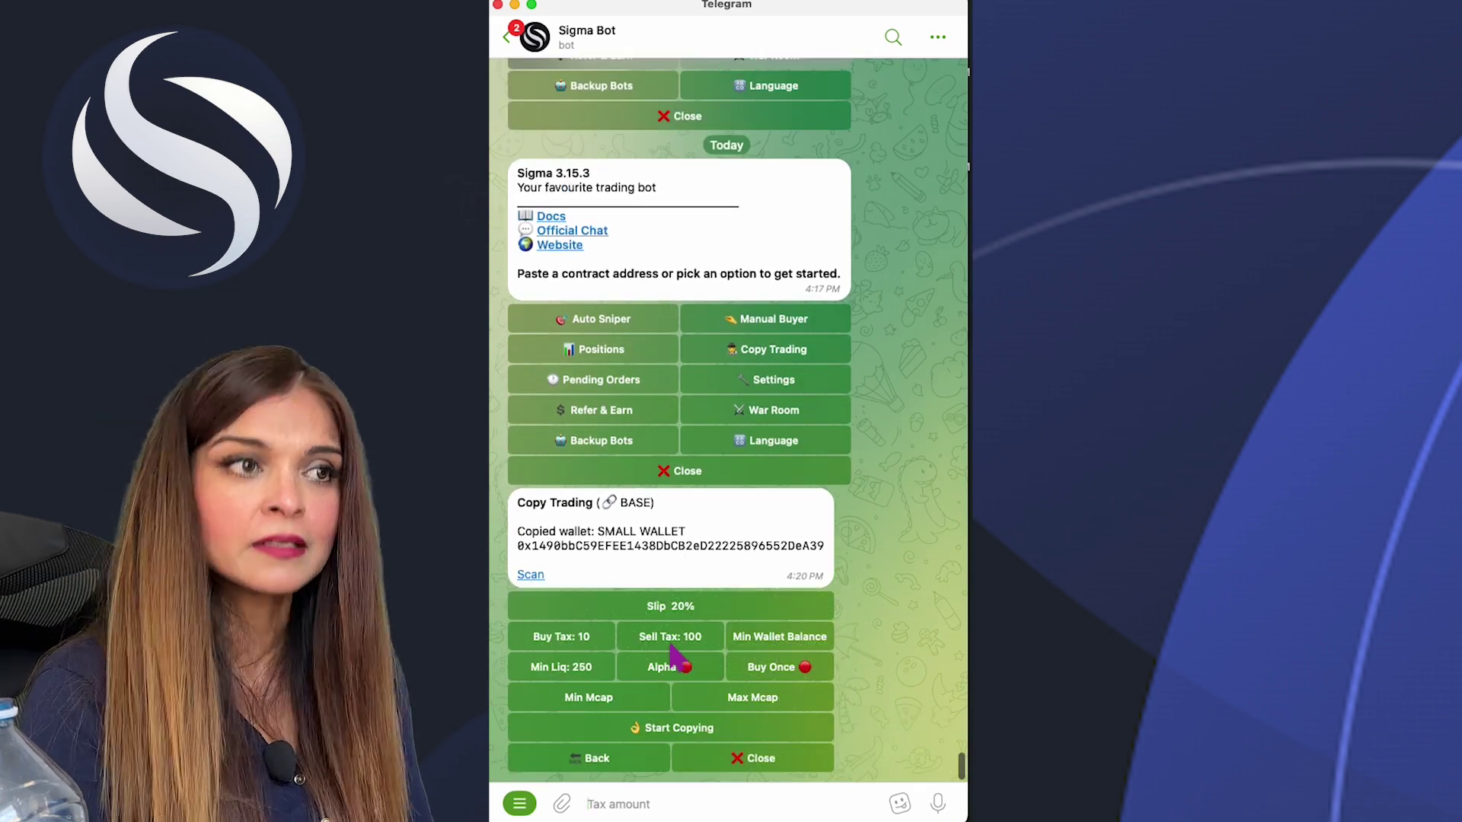
left_click(672, 644)
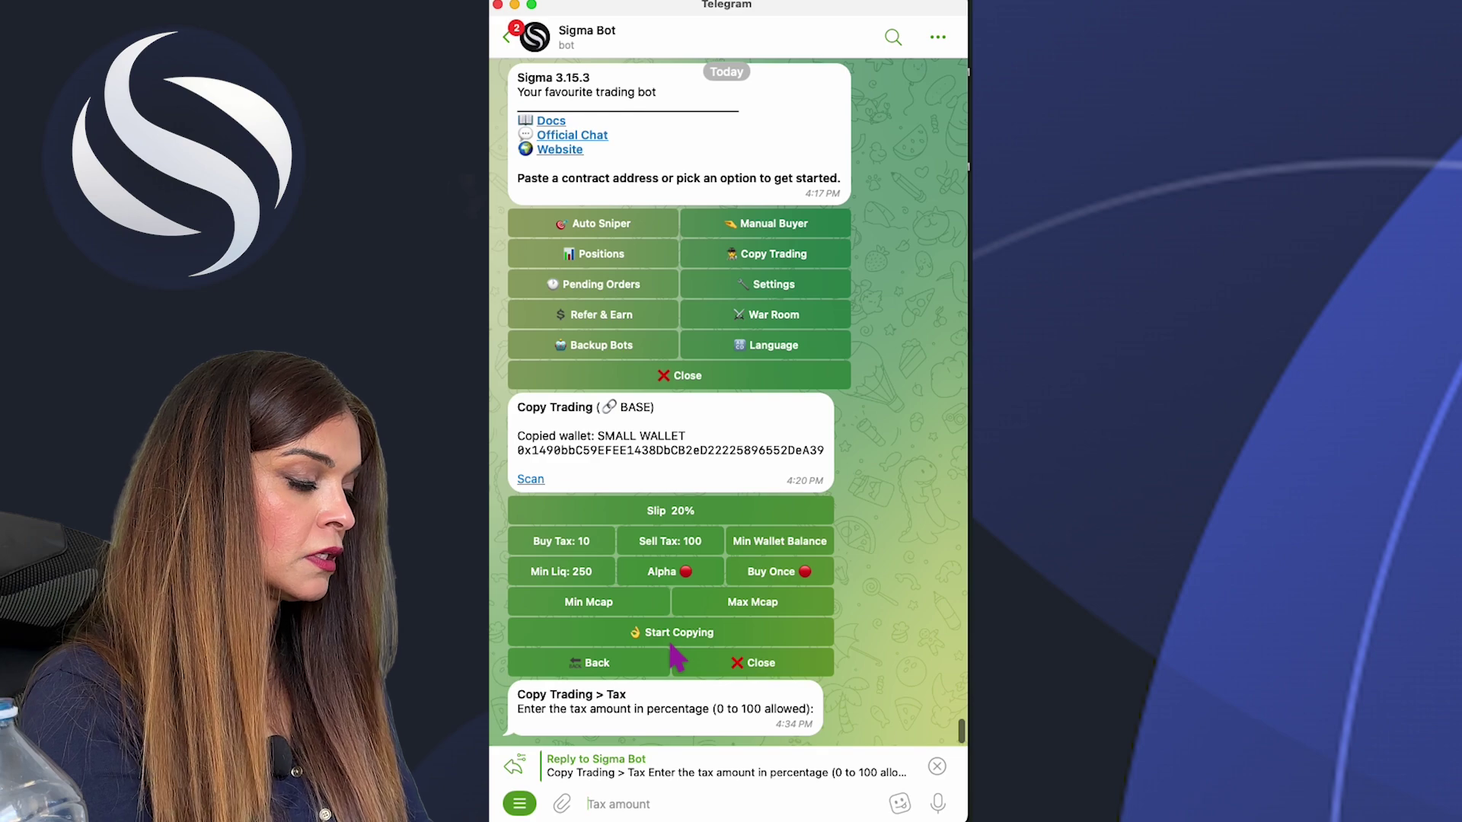
type("20")
key("Return")
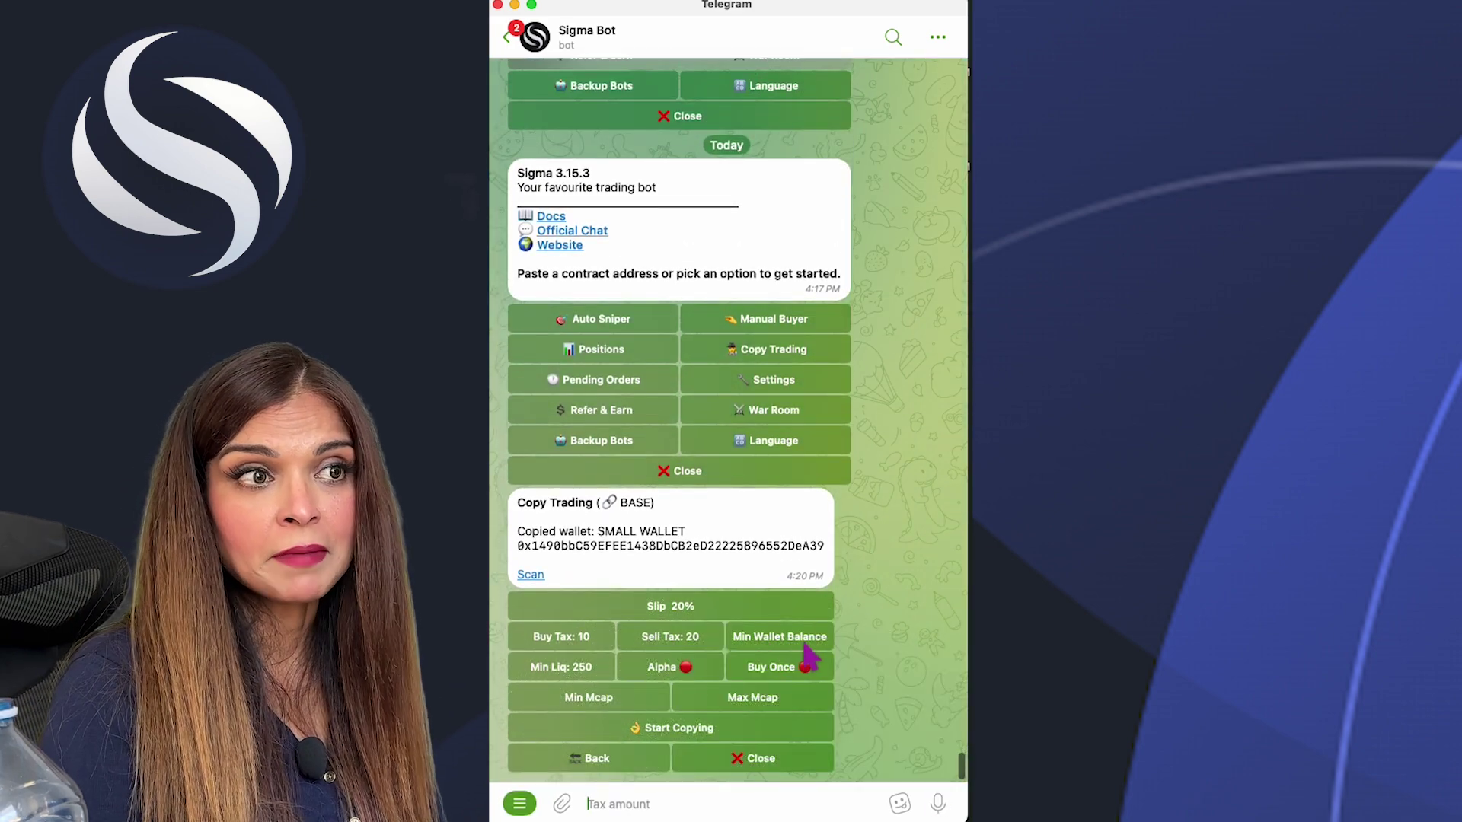
- Set the minimum wallet balance to $5,000
left_click(800, 640)
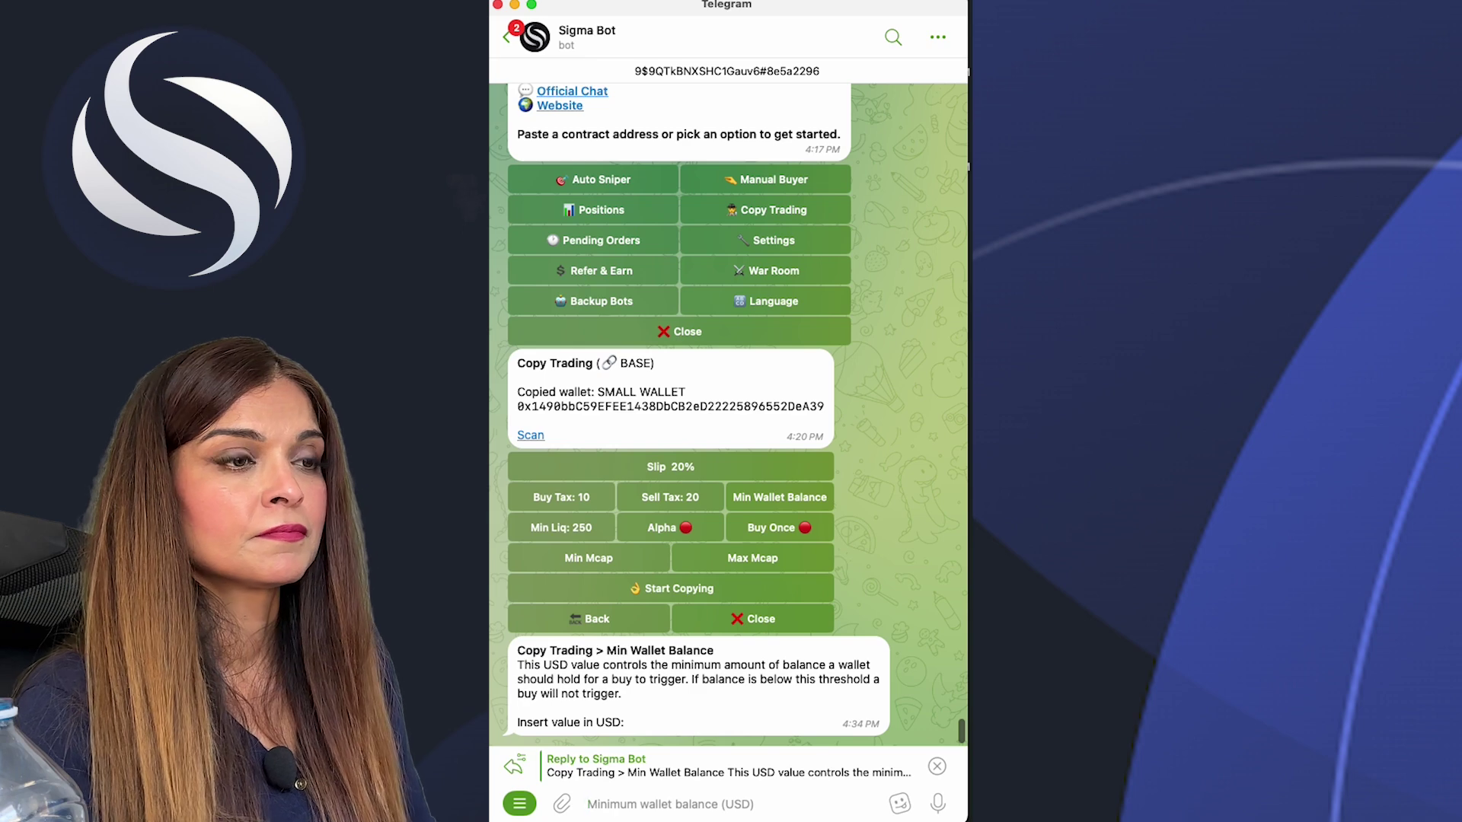
left_click_drag(518, 665, 841, 689)
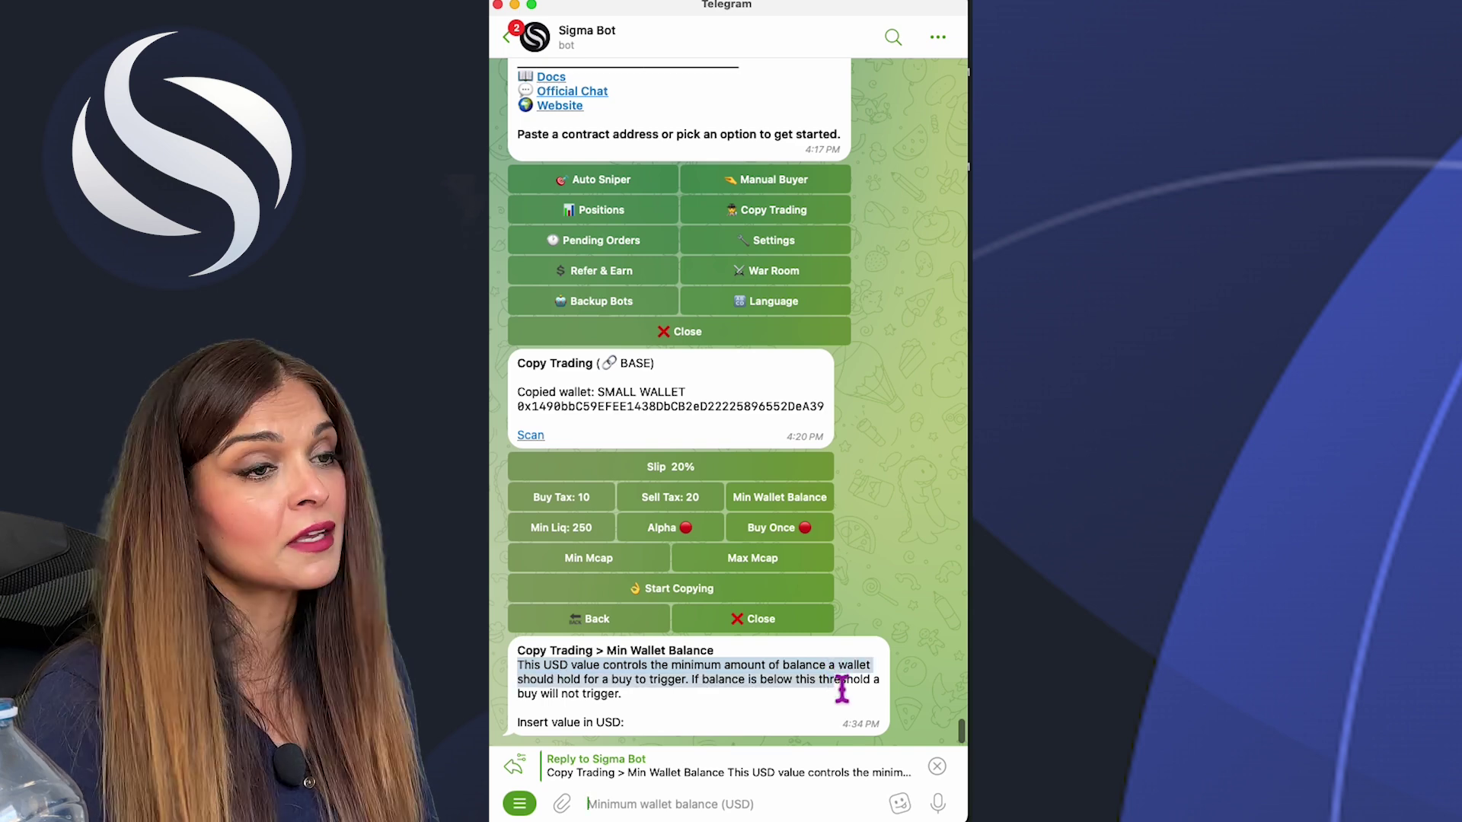
left_click_drag(841, 689, 687, 685)
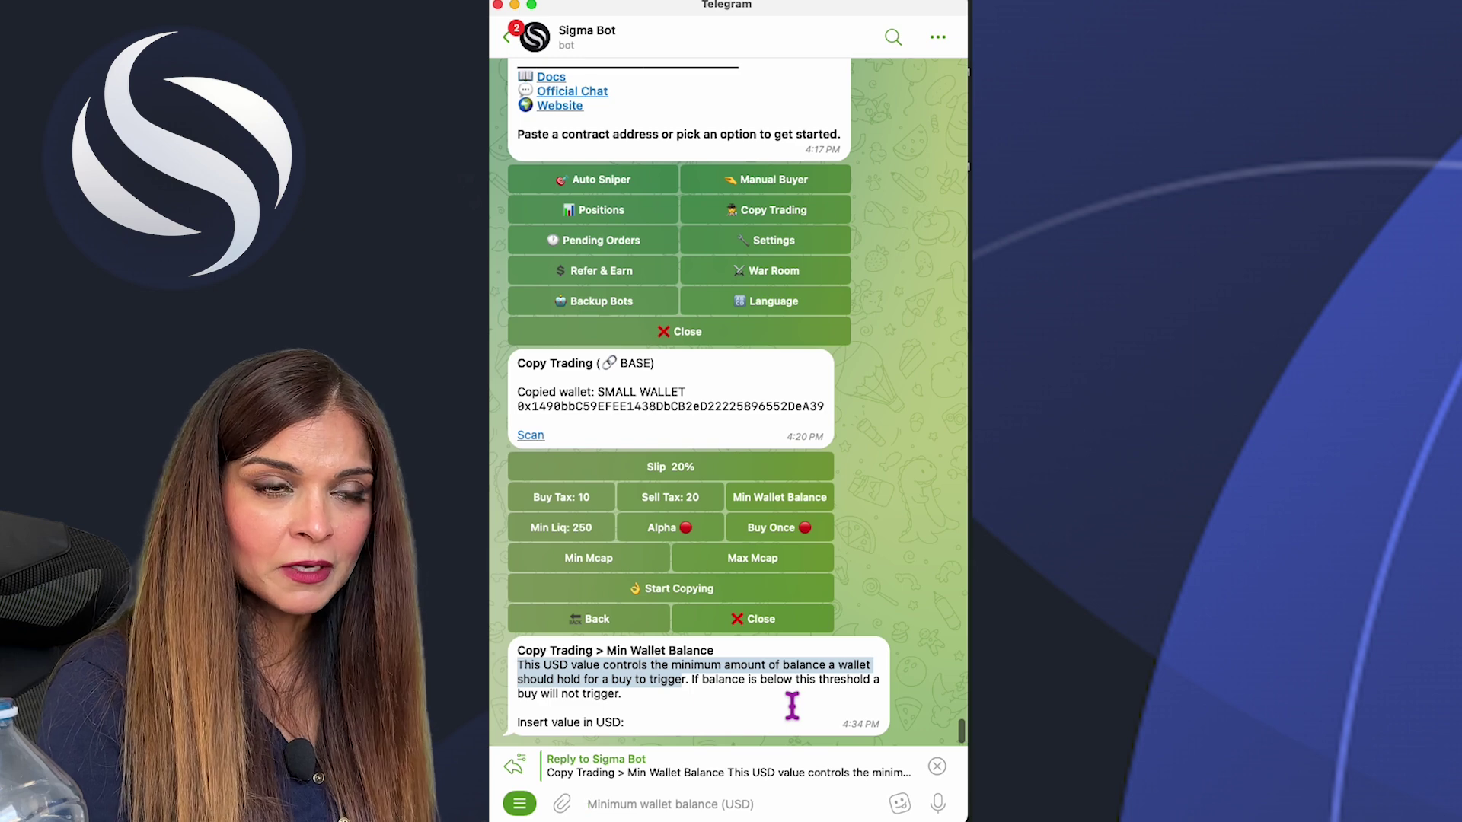
left_click(716, 717)
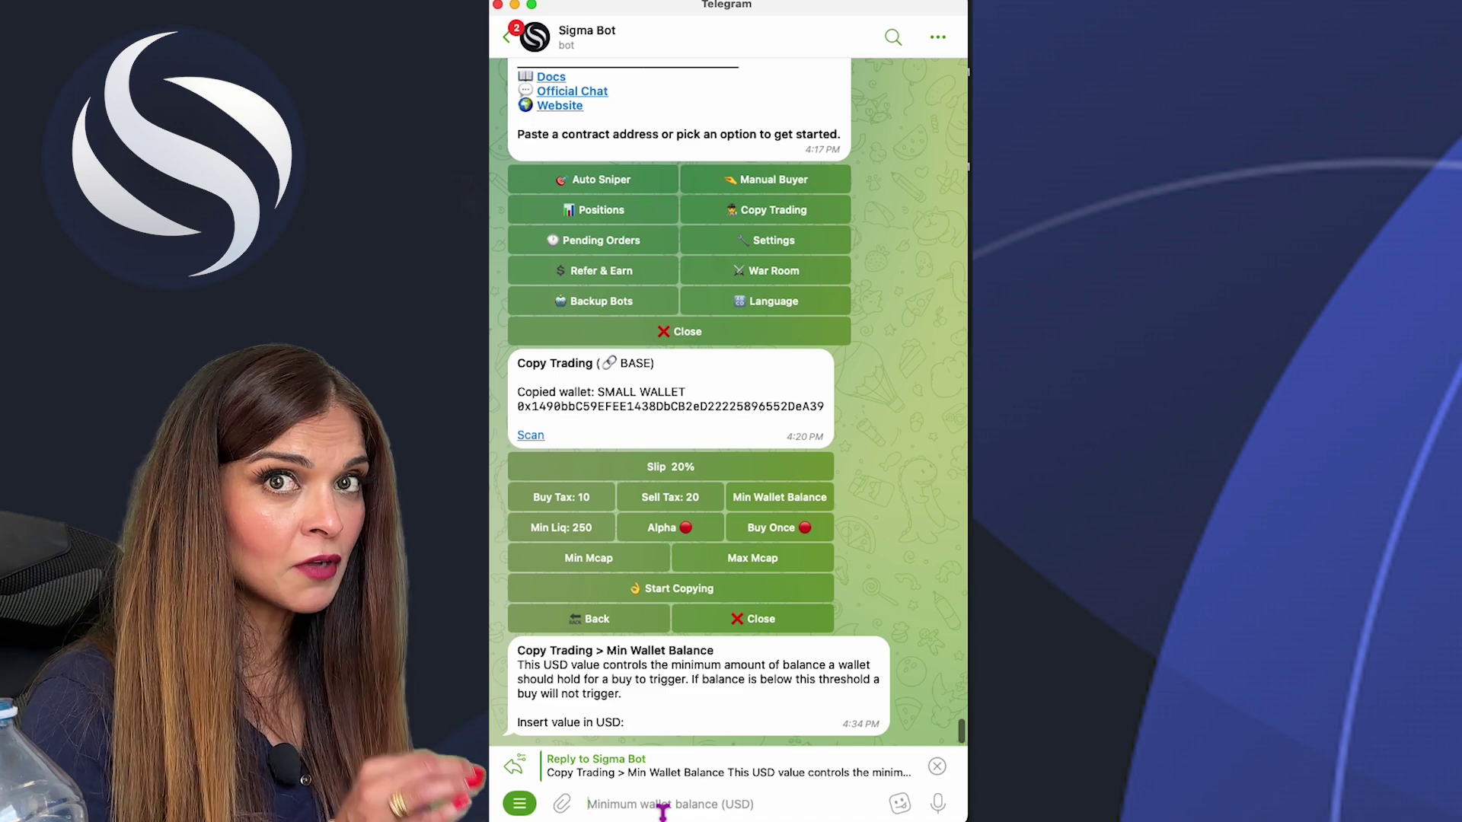
type("5000")
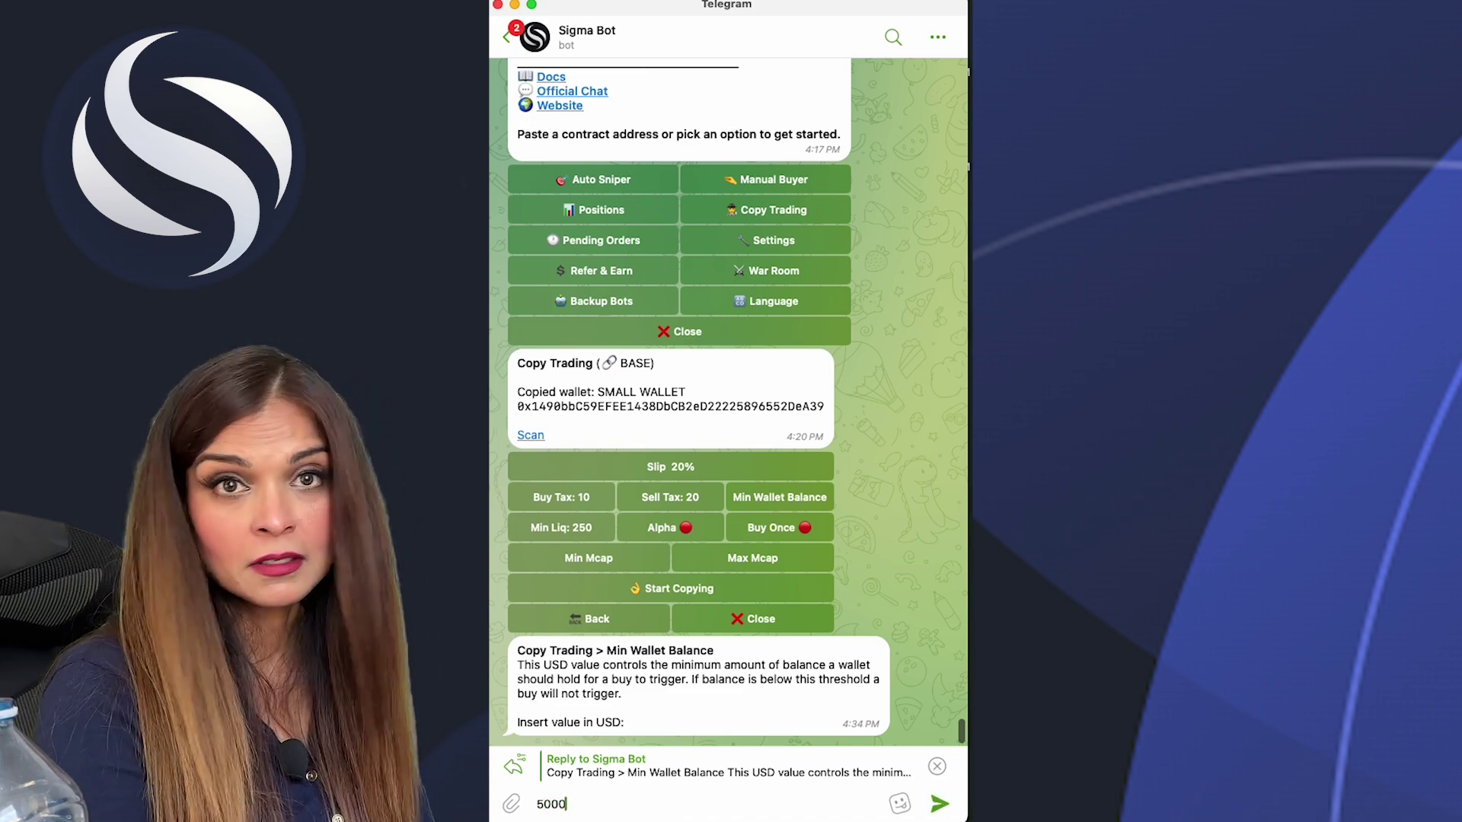
key("Return")
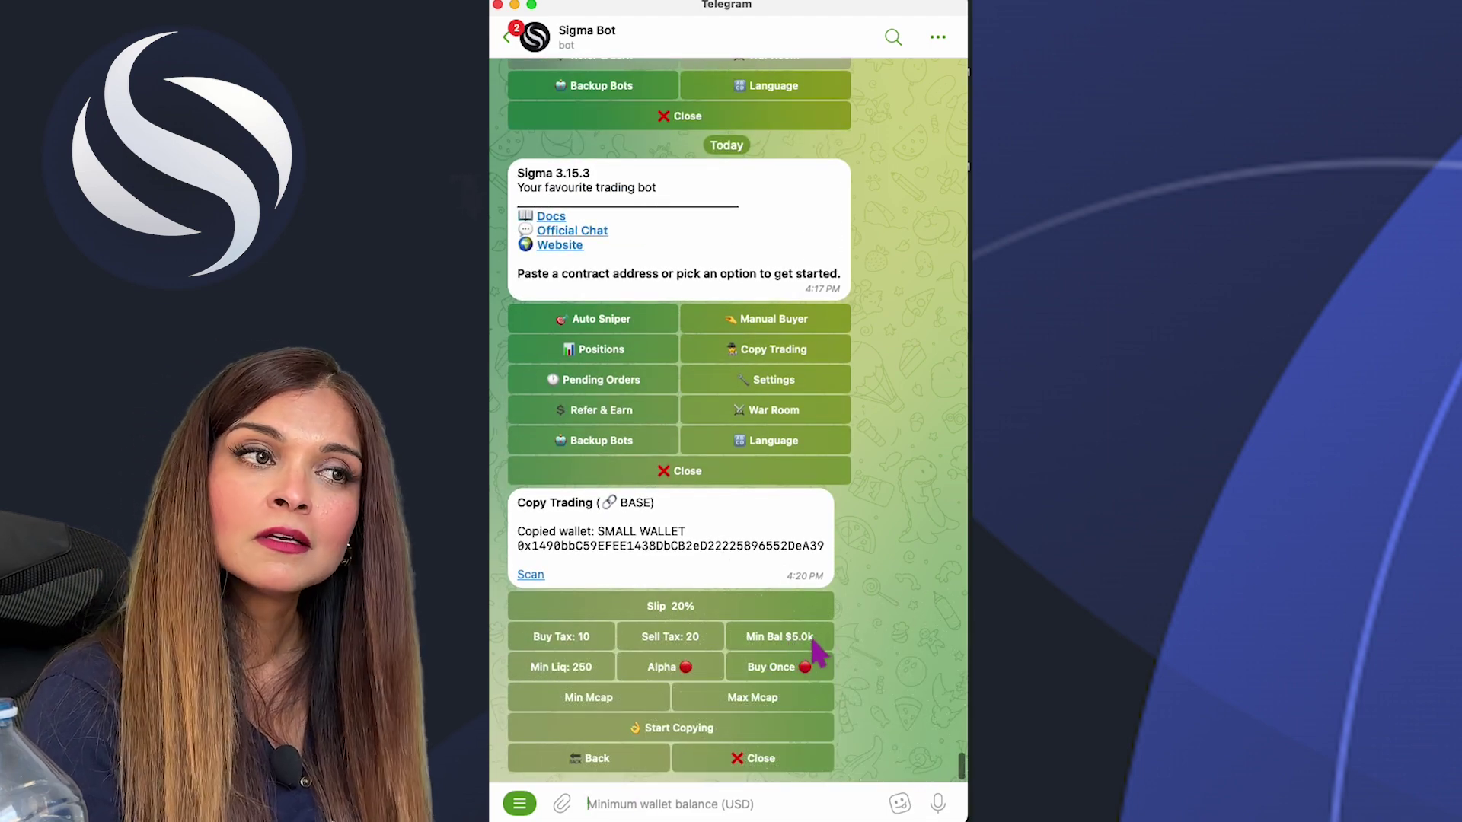
left_click(565, 673)
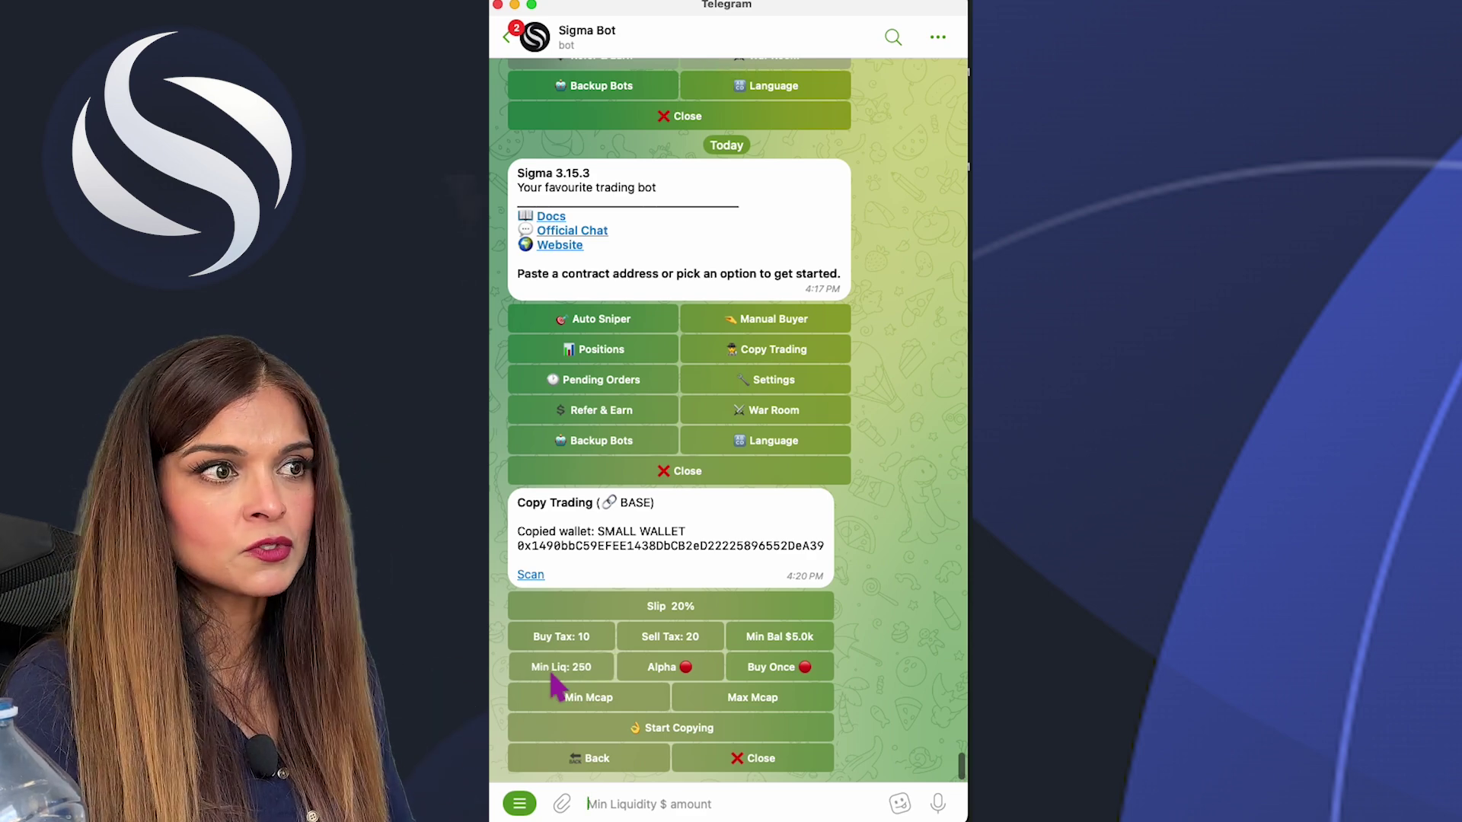
- Change minimum liquidity from 250 to 1000, toggling Alpha on then back off
left_click(552, 673)
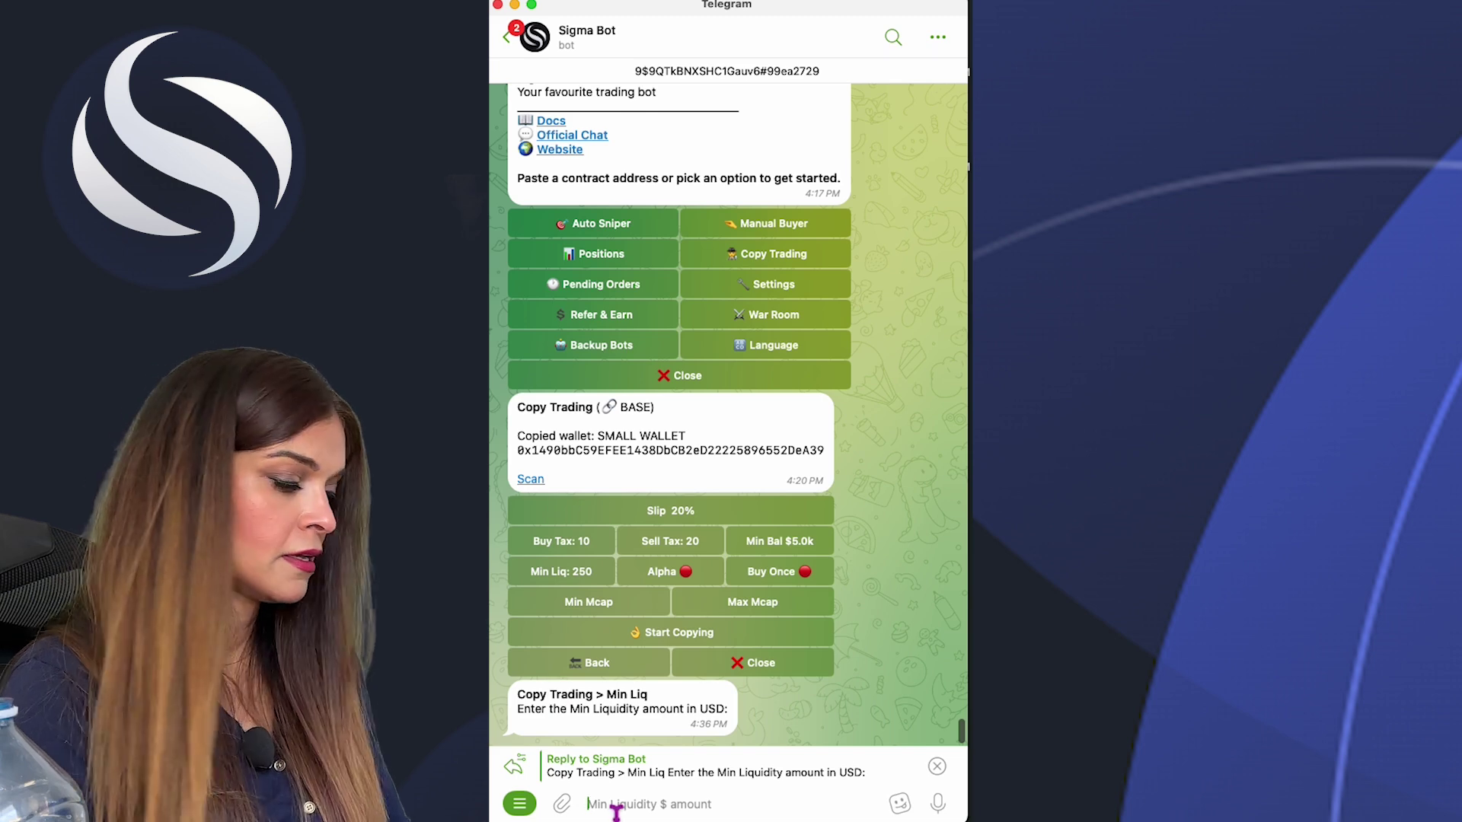
type("100")
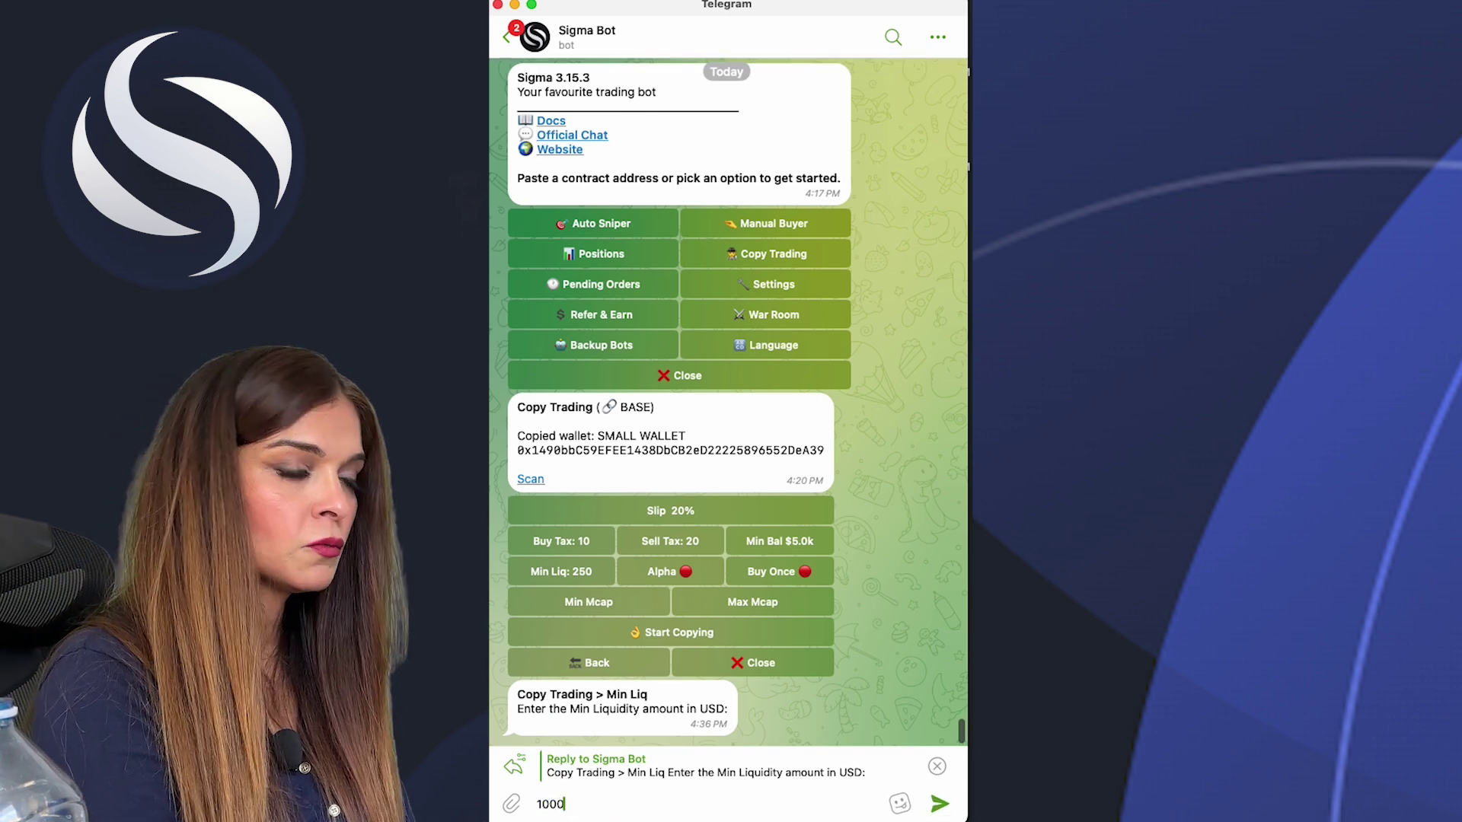
type("0")
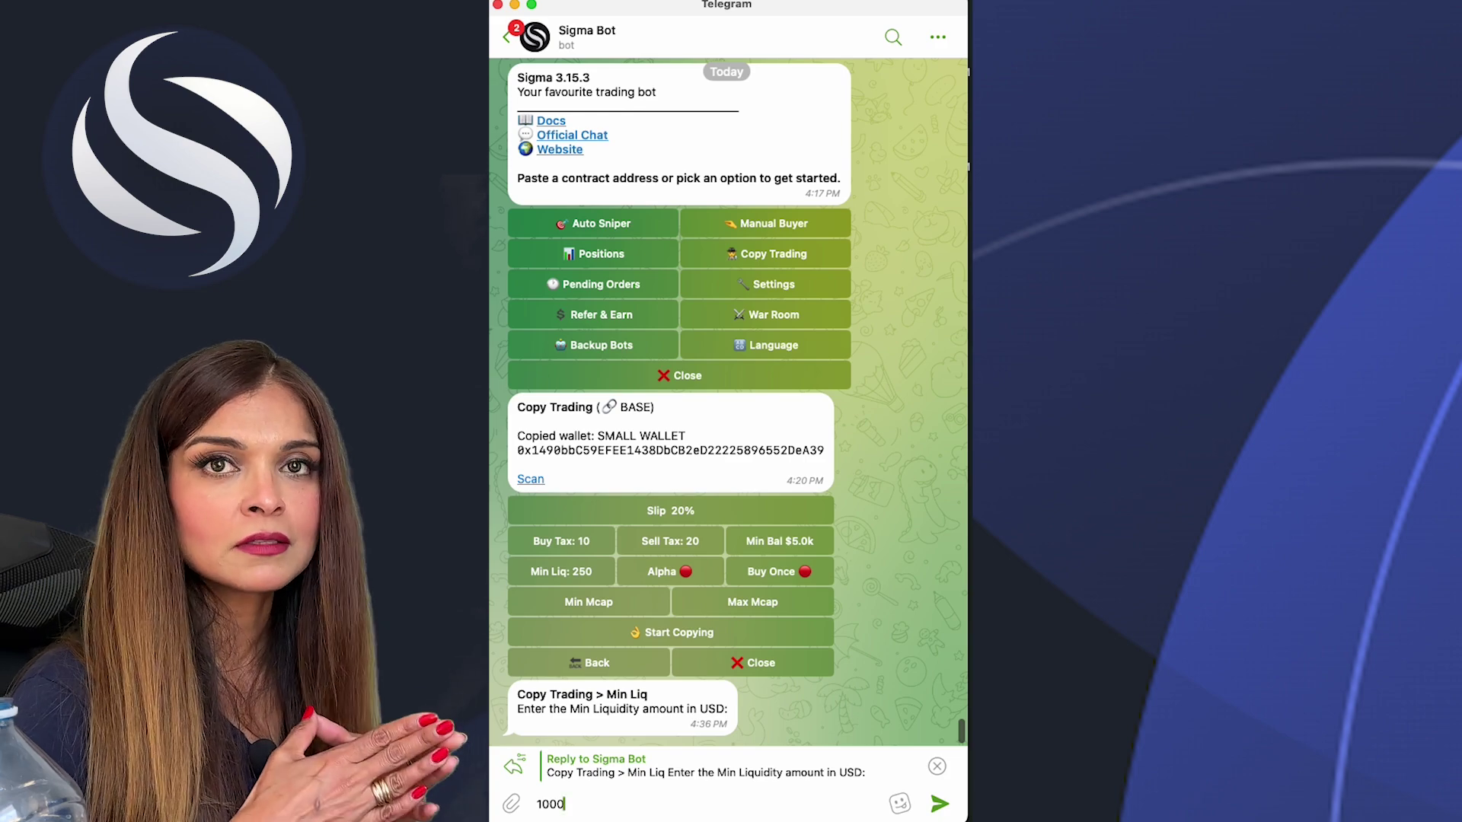
key("Return")
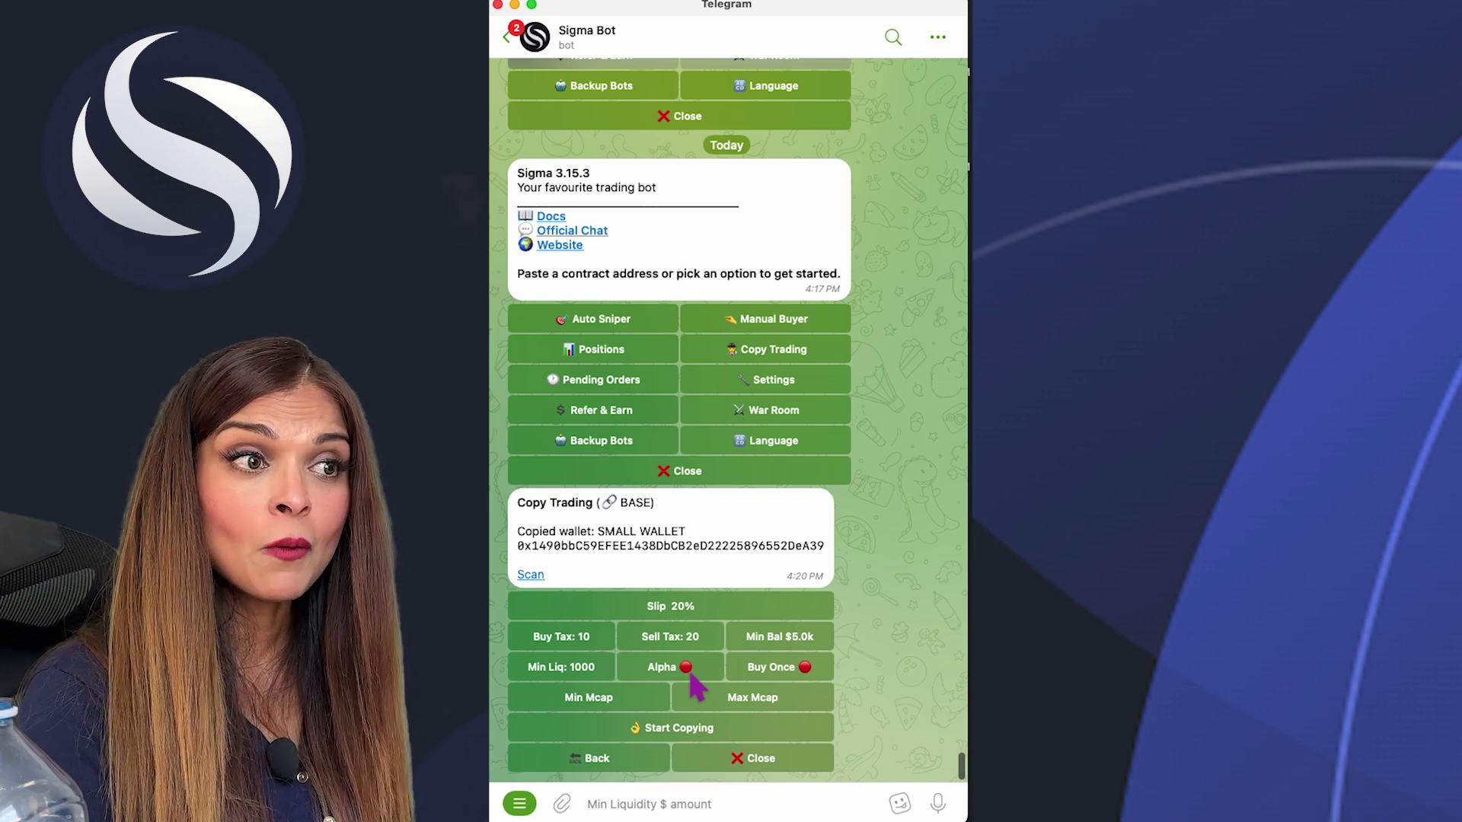
left_click(692, 675)
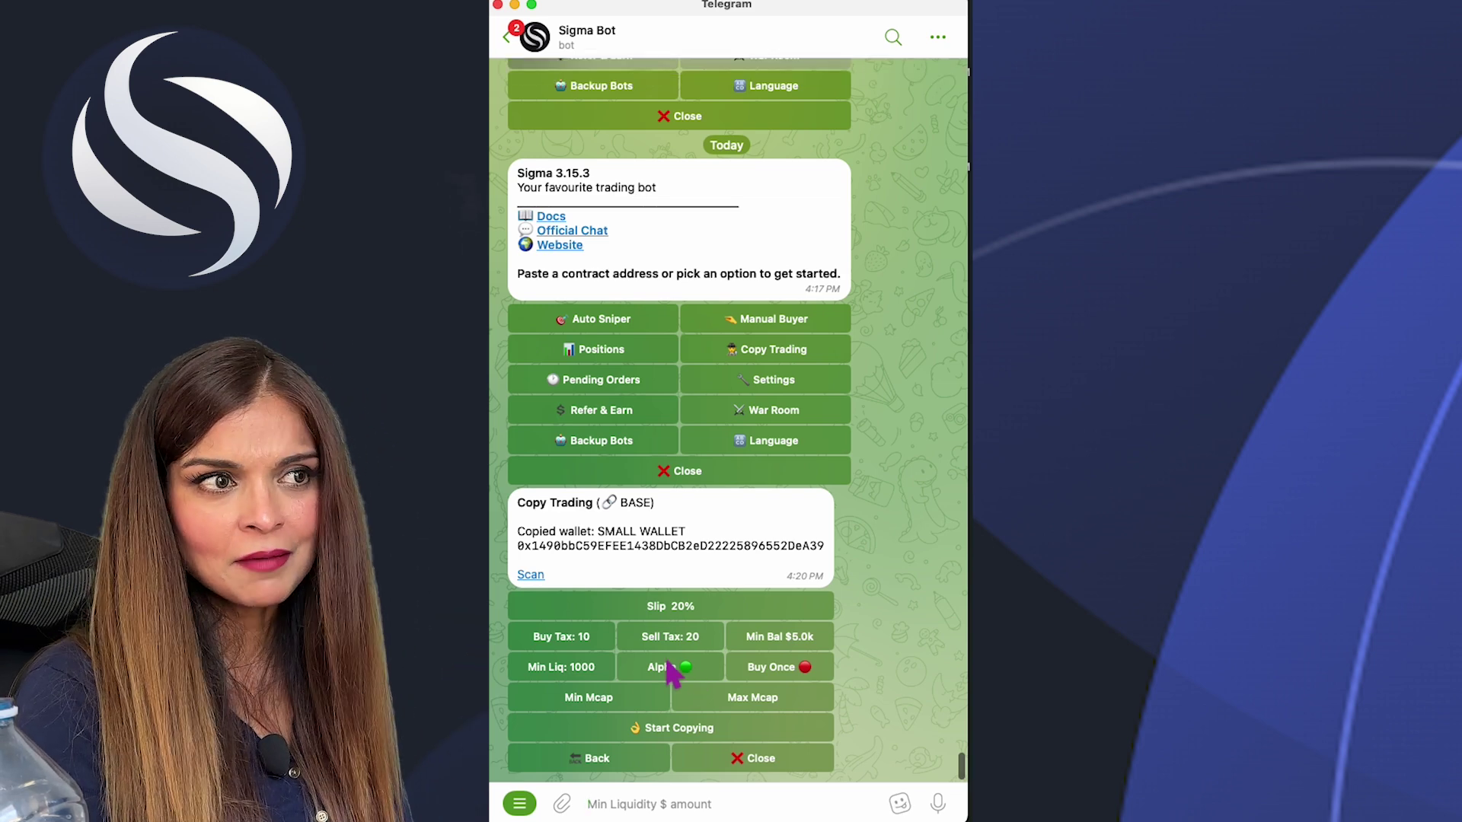
left_click(697, 673)
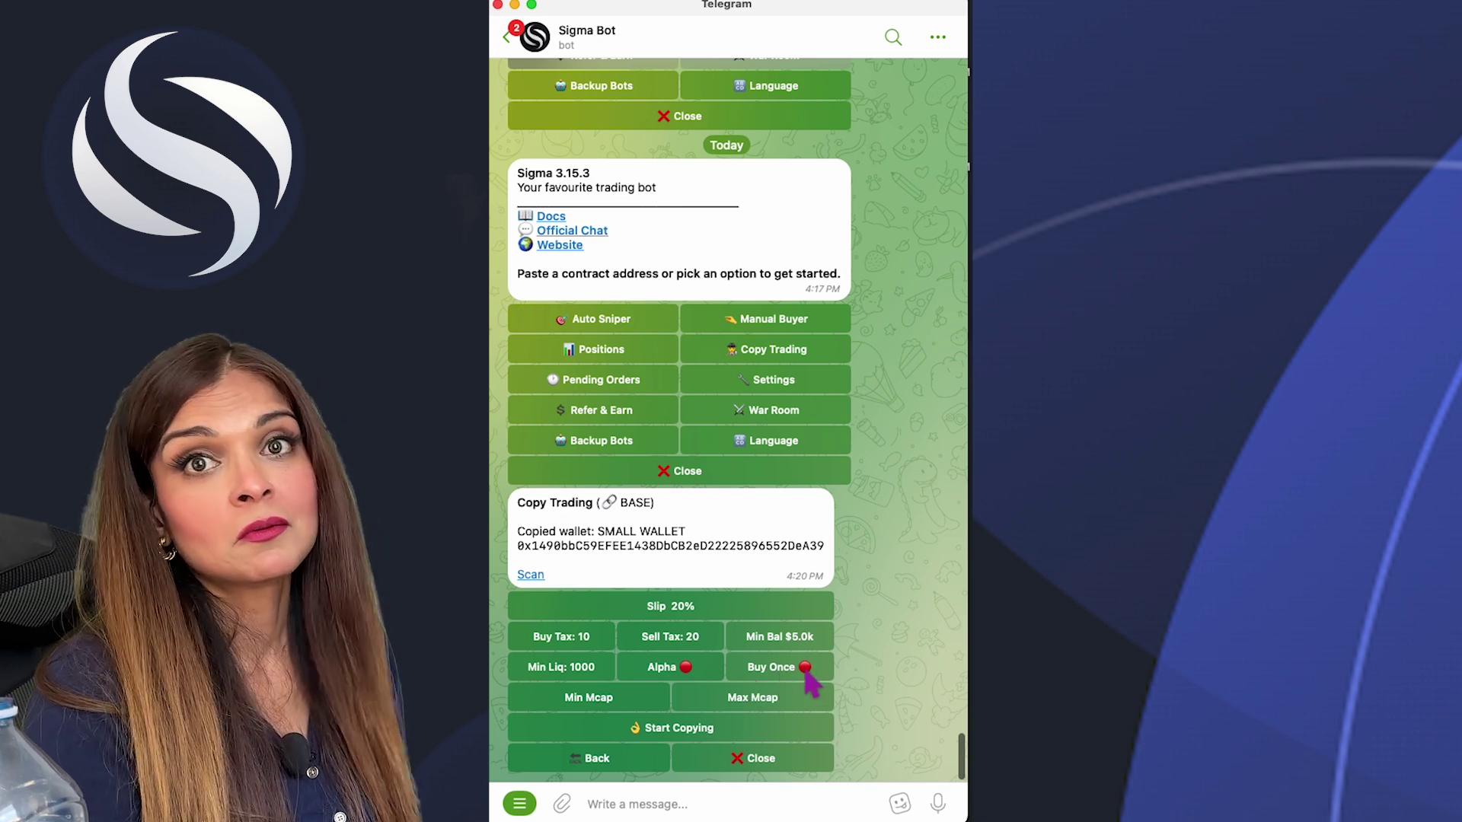
- Set the minimum market cap filter to 50 000 USD
left_click(592, 710)
left_click_drag(517, 694, 877, 712)
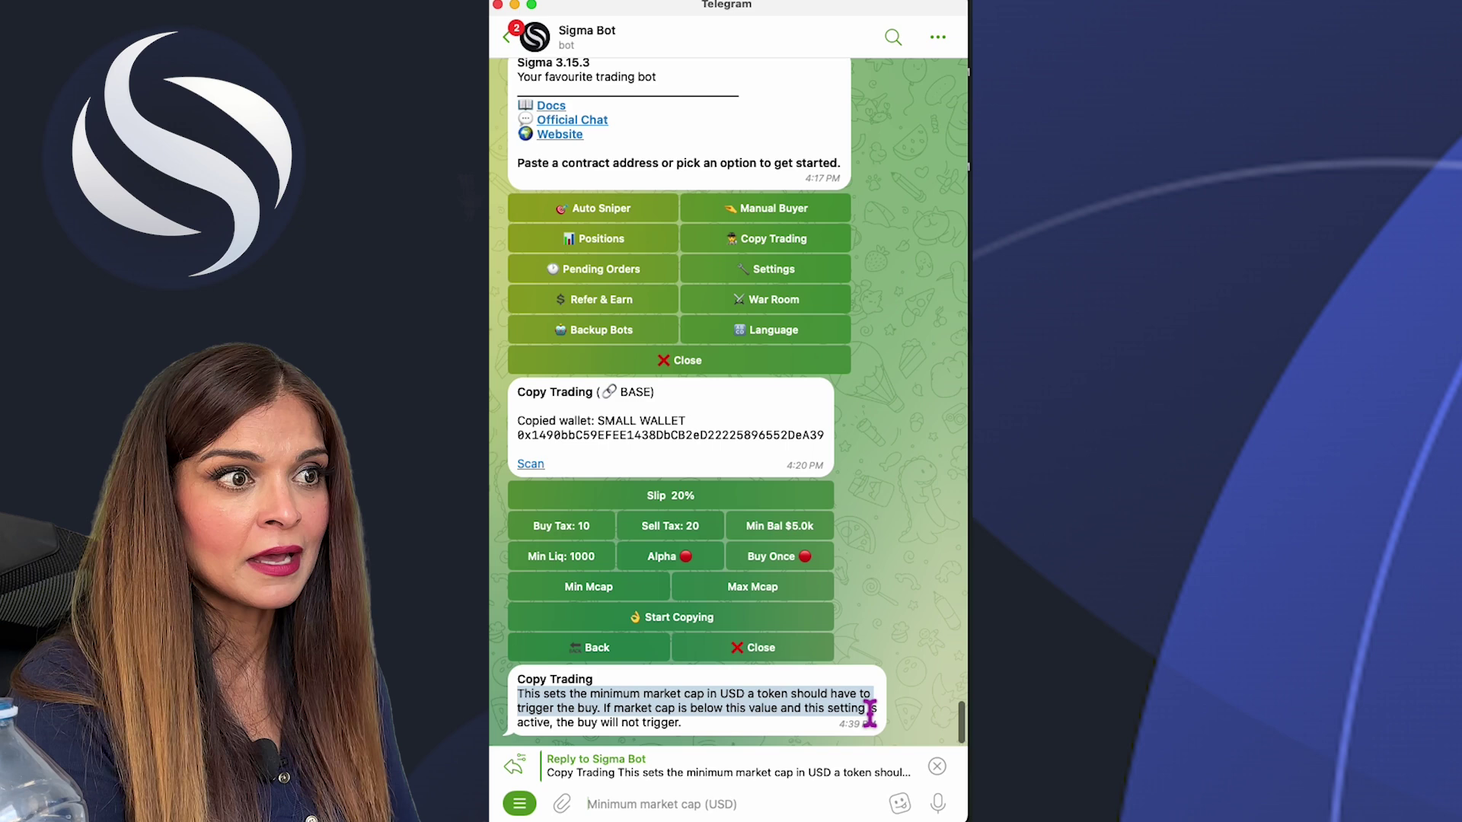
left_click_drag(605, 708, 708, 727)
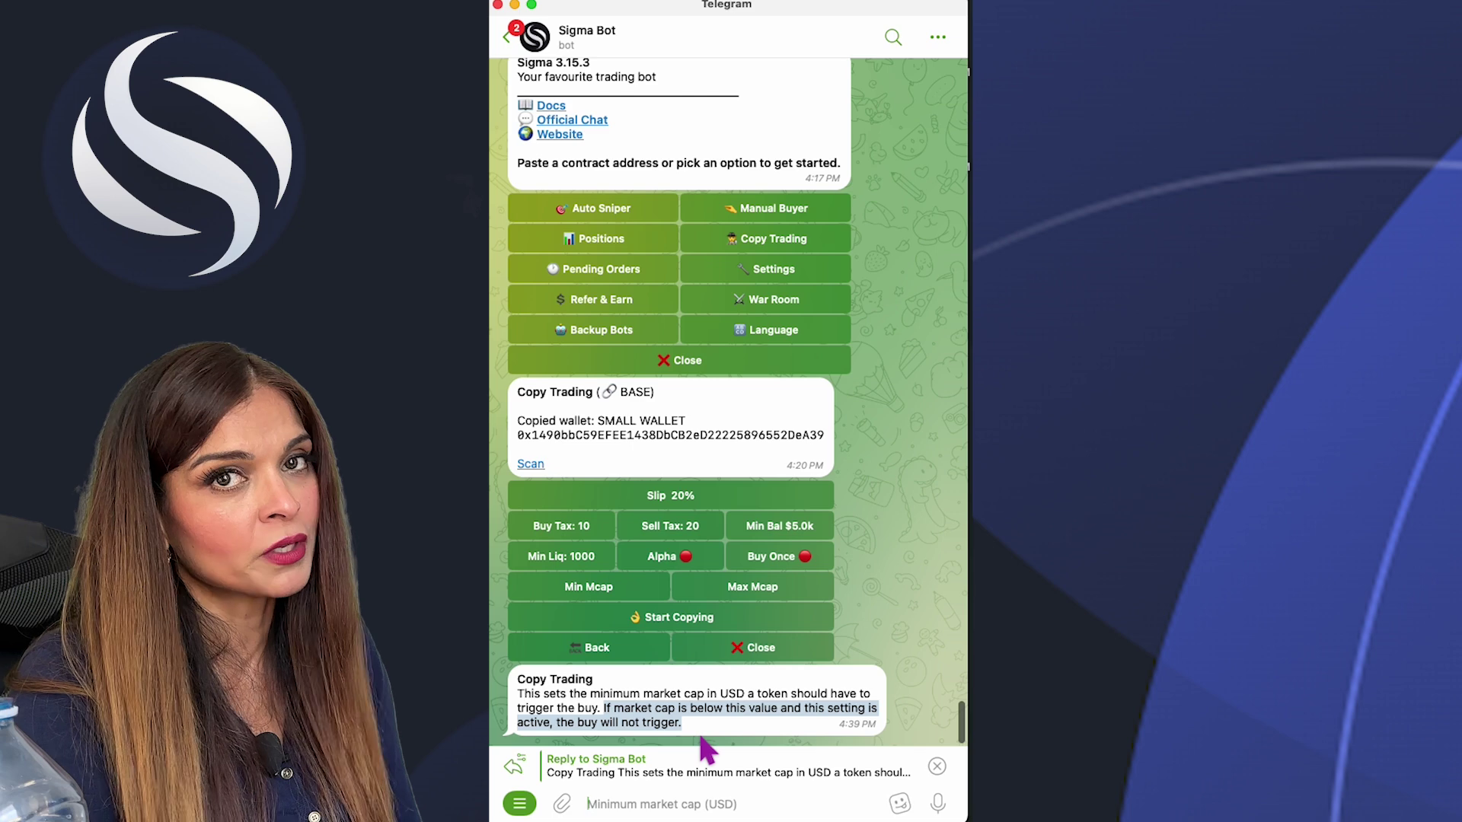
left_click(674, 723)
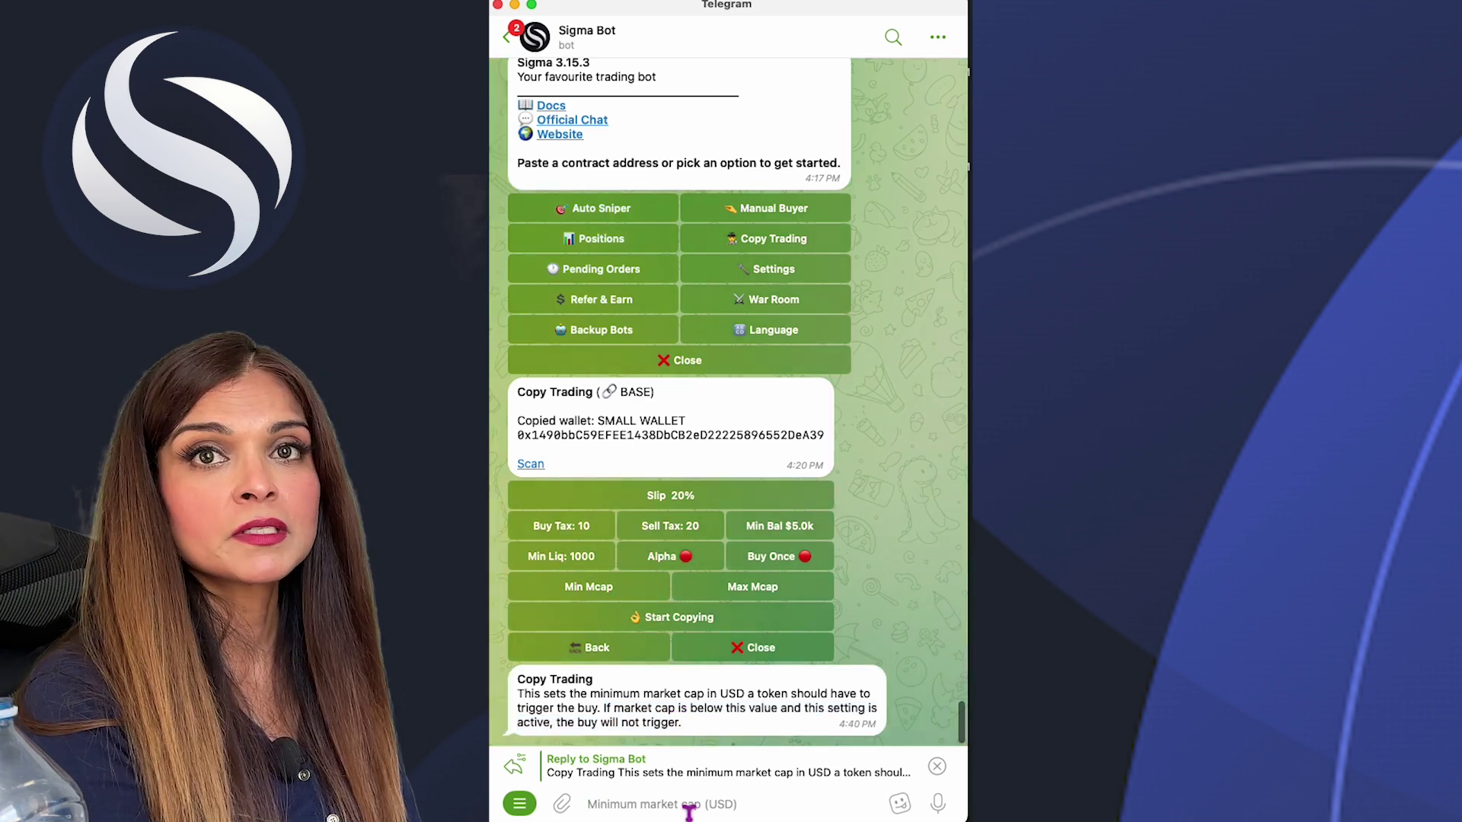
type("50")
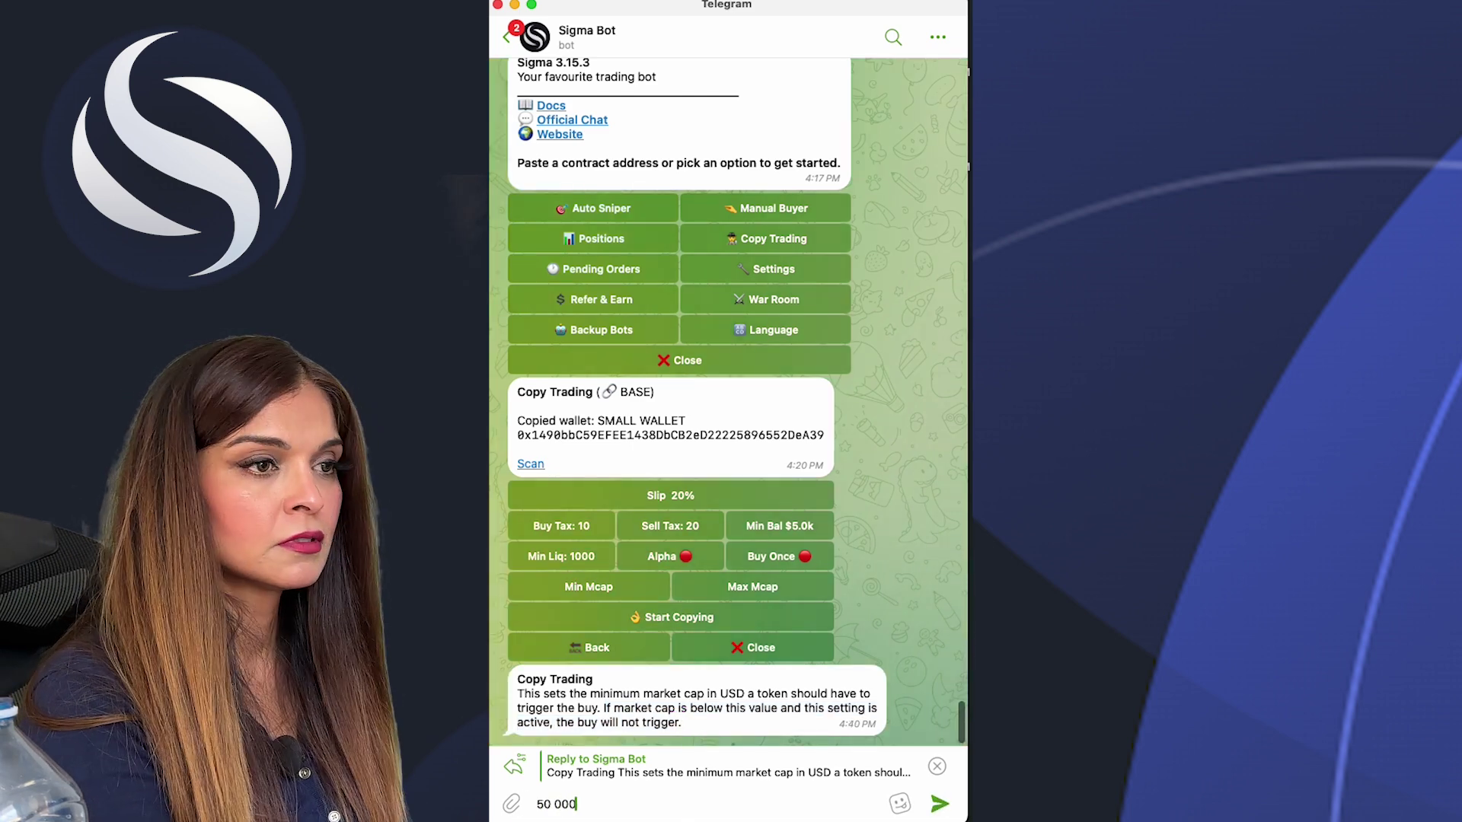
type(" 000")
key("Return")
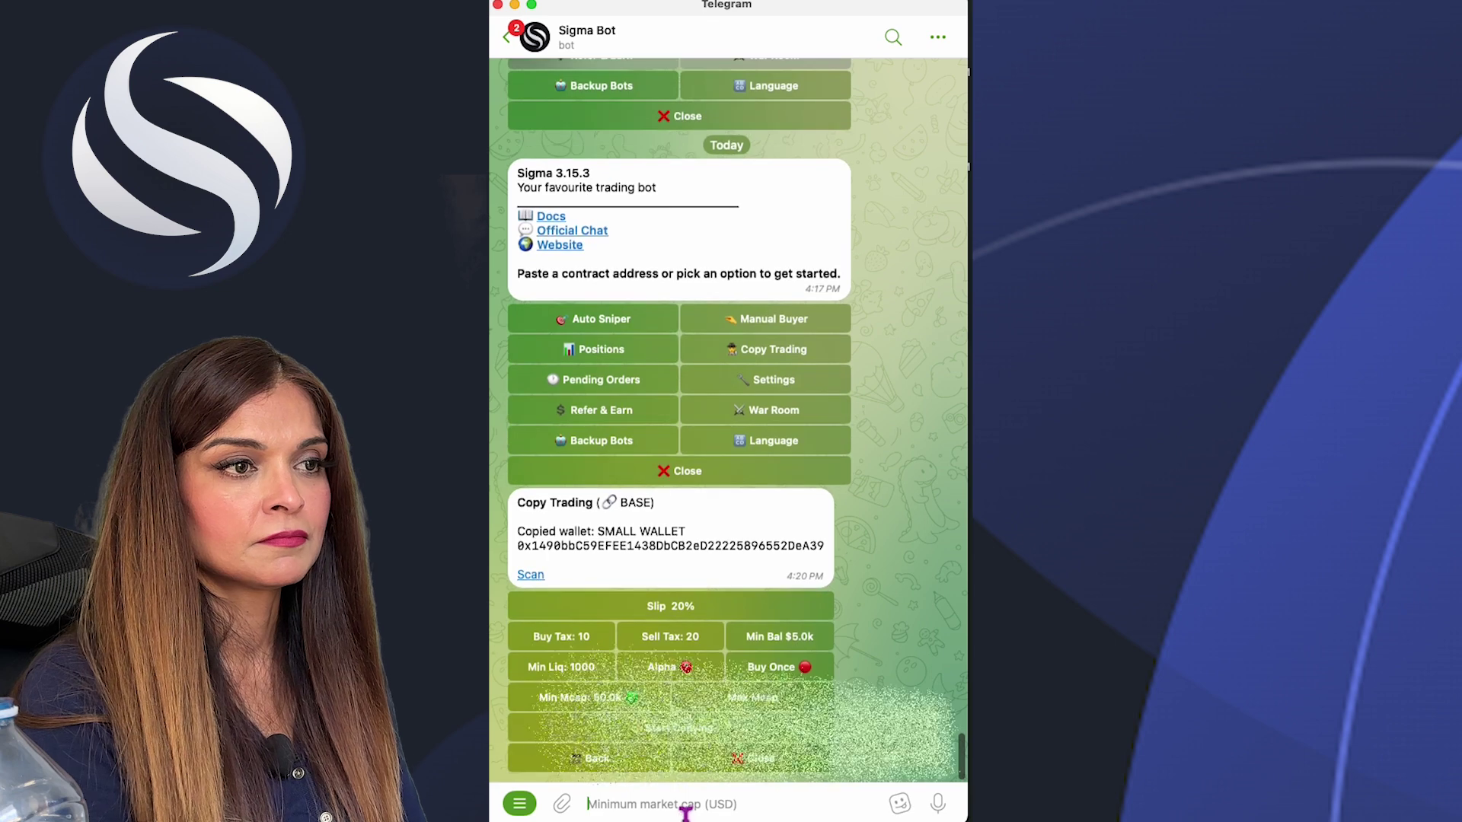
- Set the maximum market cap filter to 1 000 000 USD
left_click(753, 708)
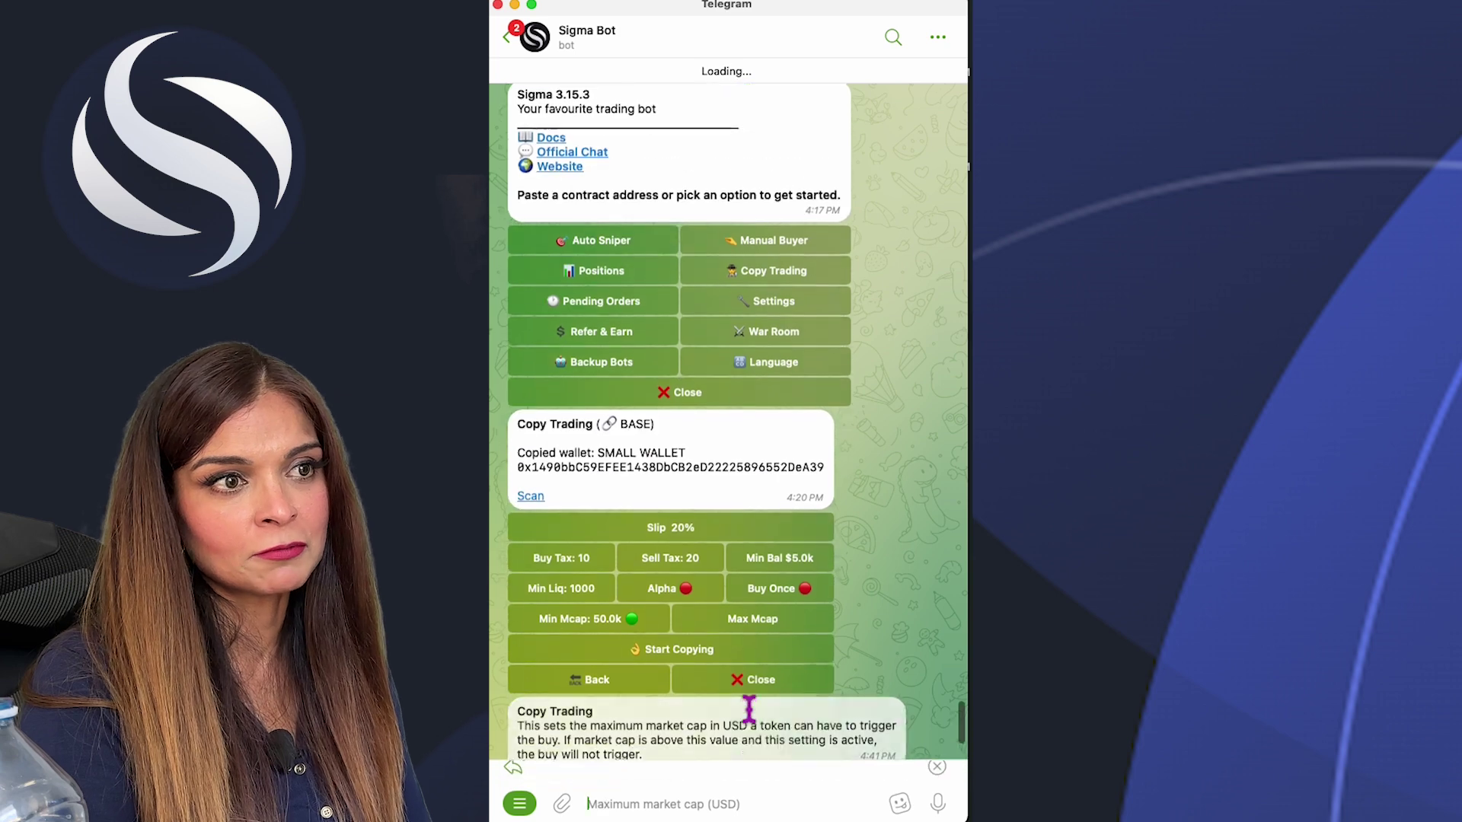
left_click_drag(527, 706, 841, 702)
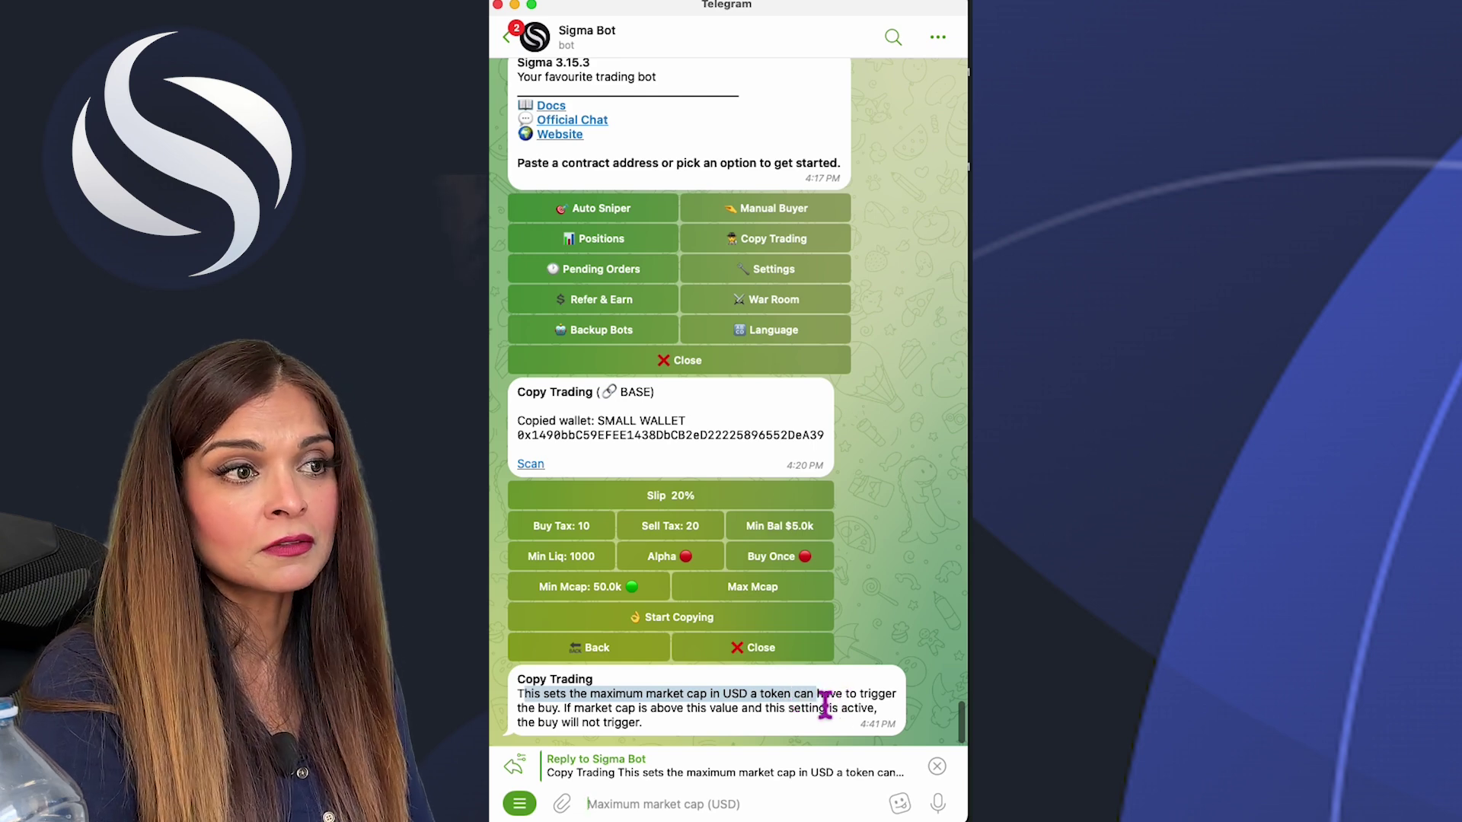
left_click_drag(564, 708, 836, 730)
left_click(717, 716)
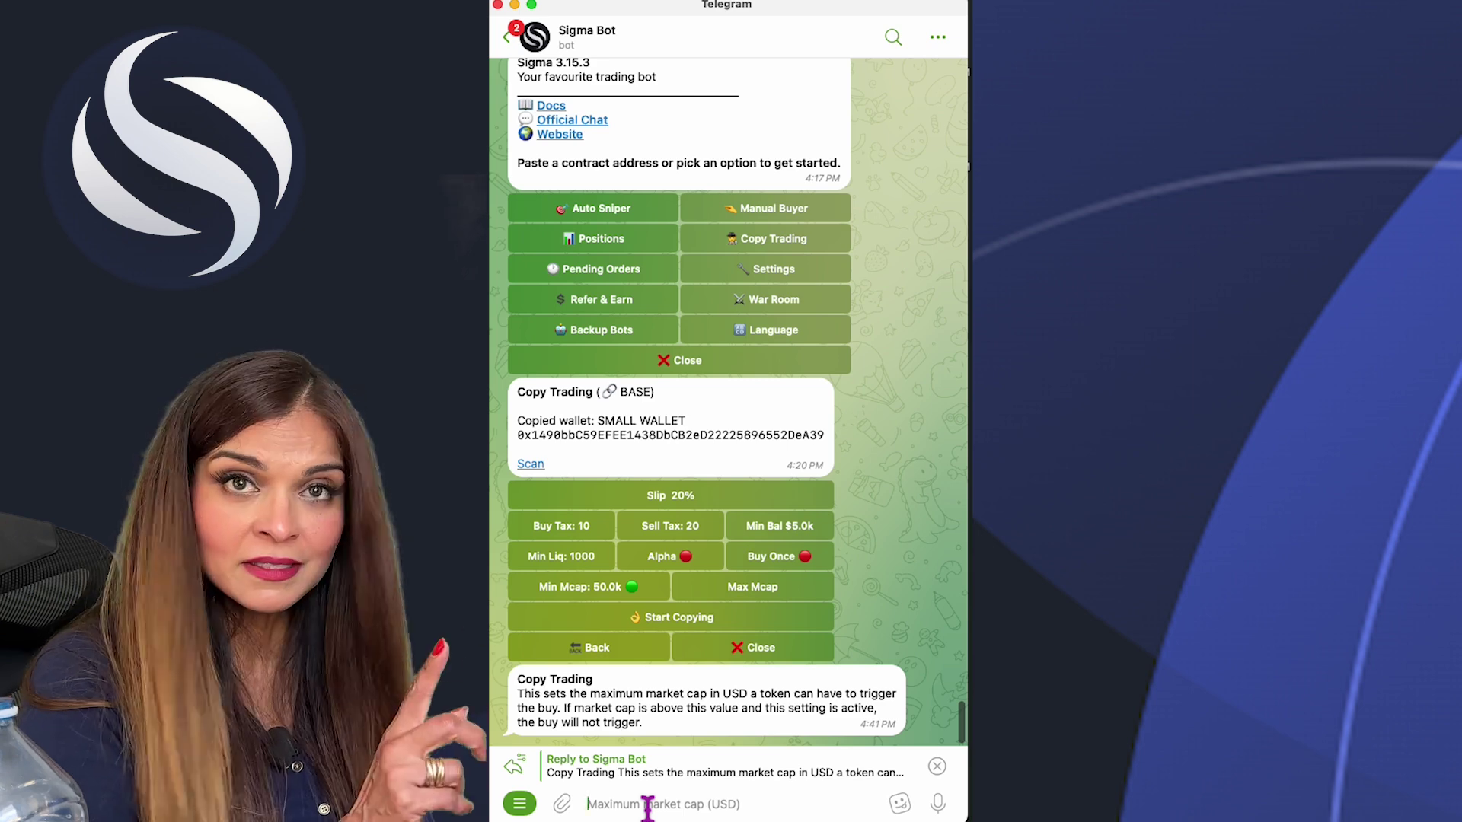
type("1")
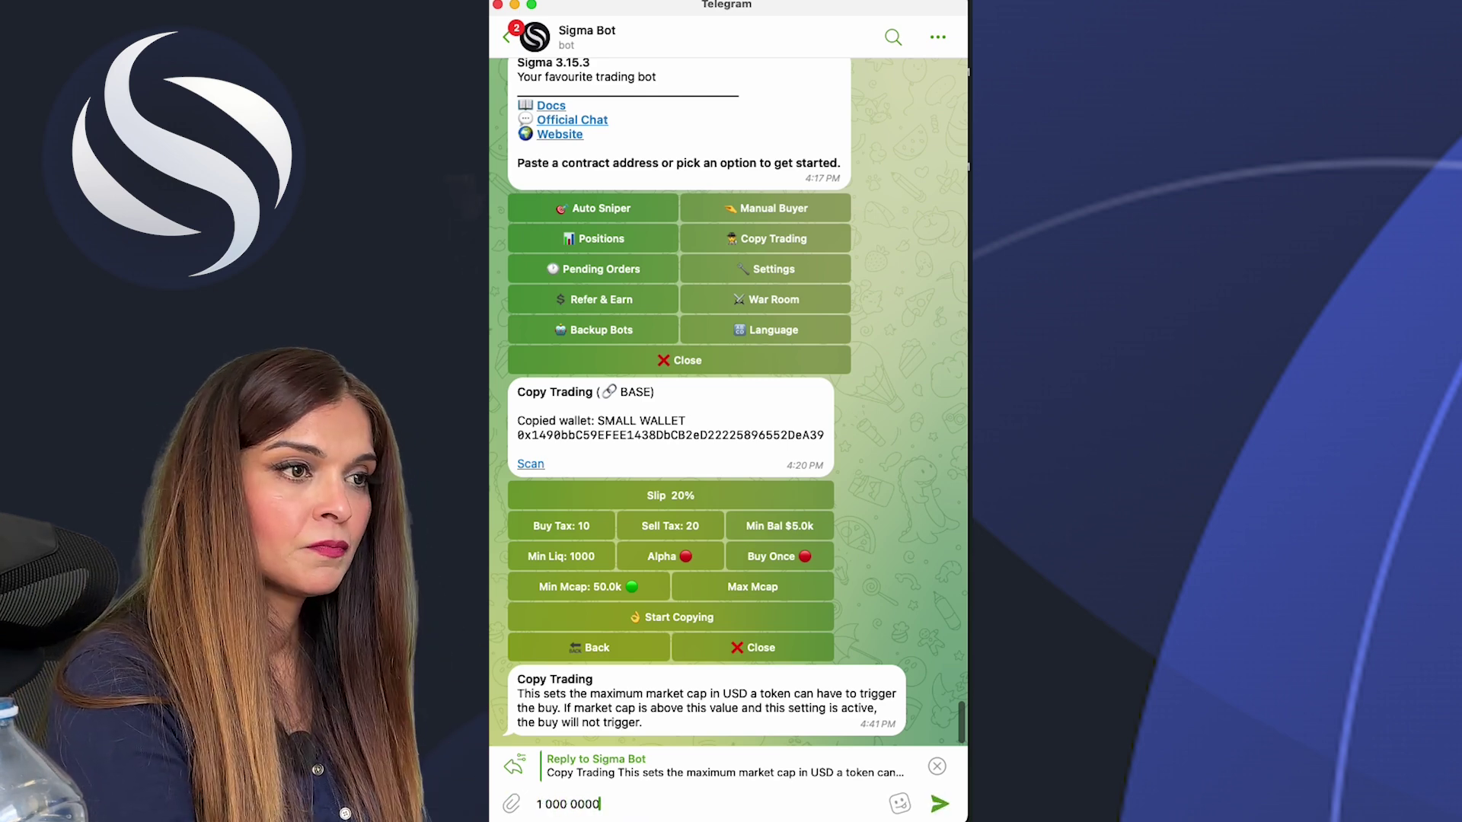
type(" 000 0000")
key("BackSpace")
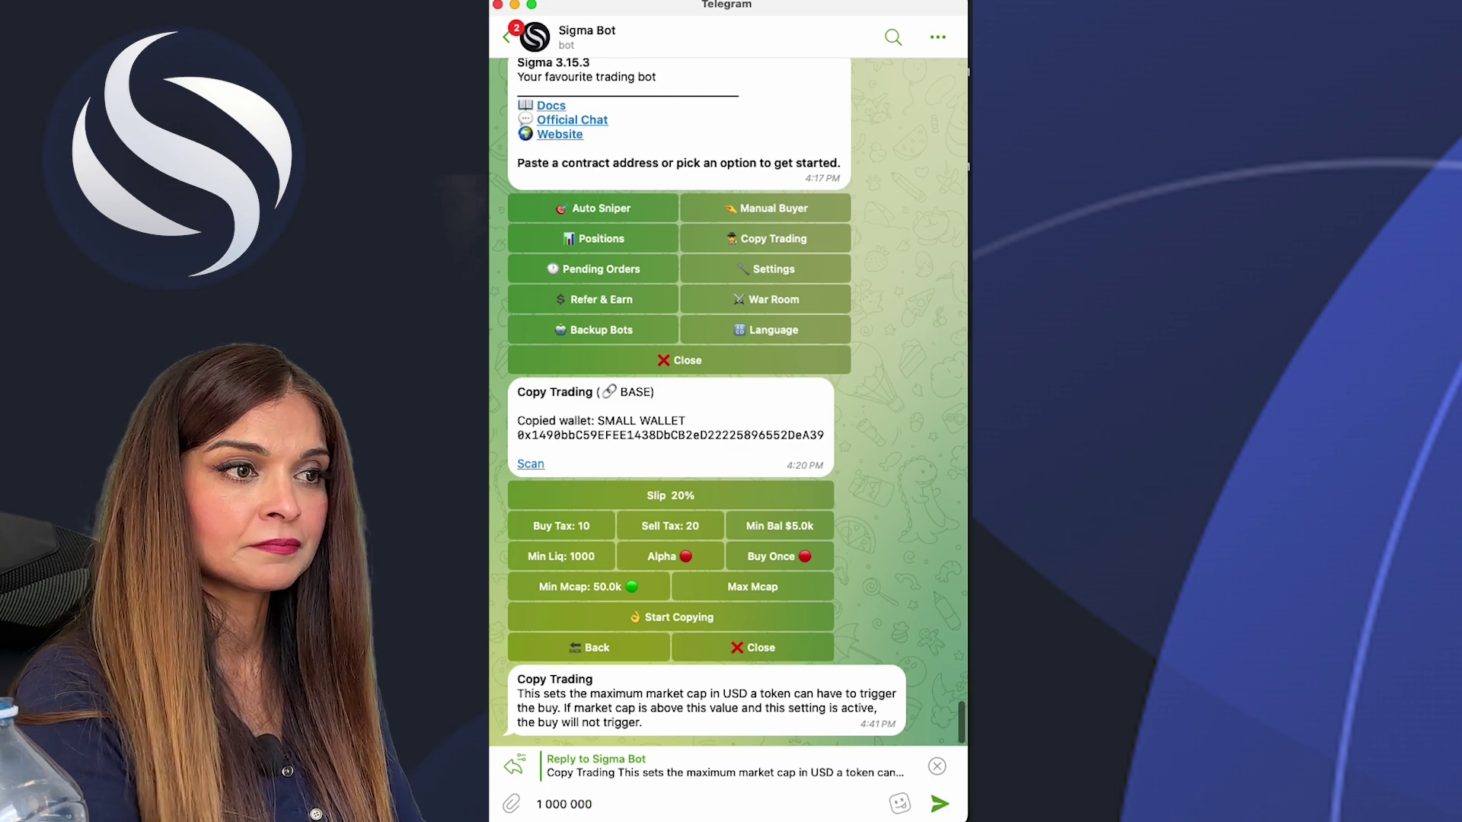
key("Return")
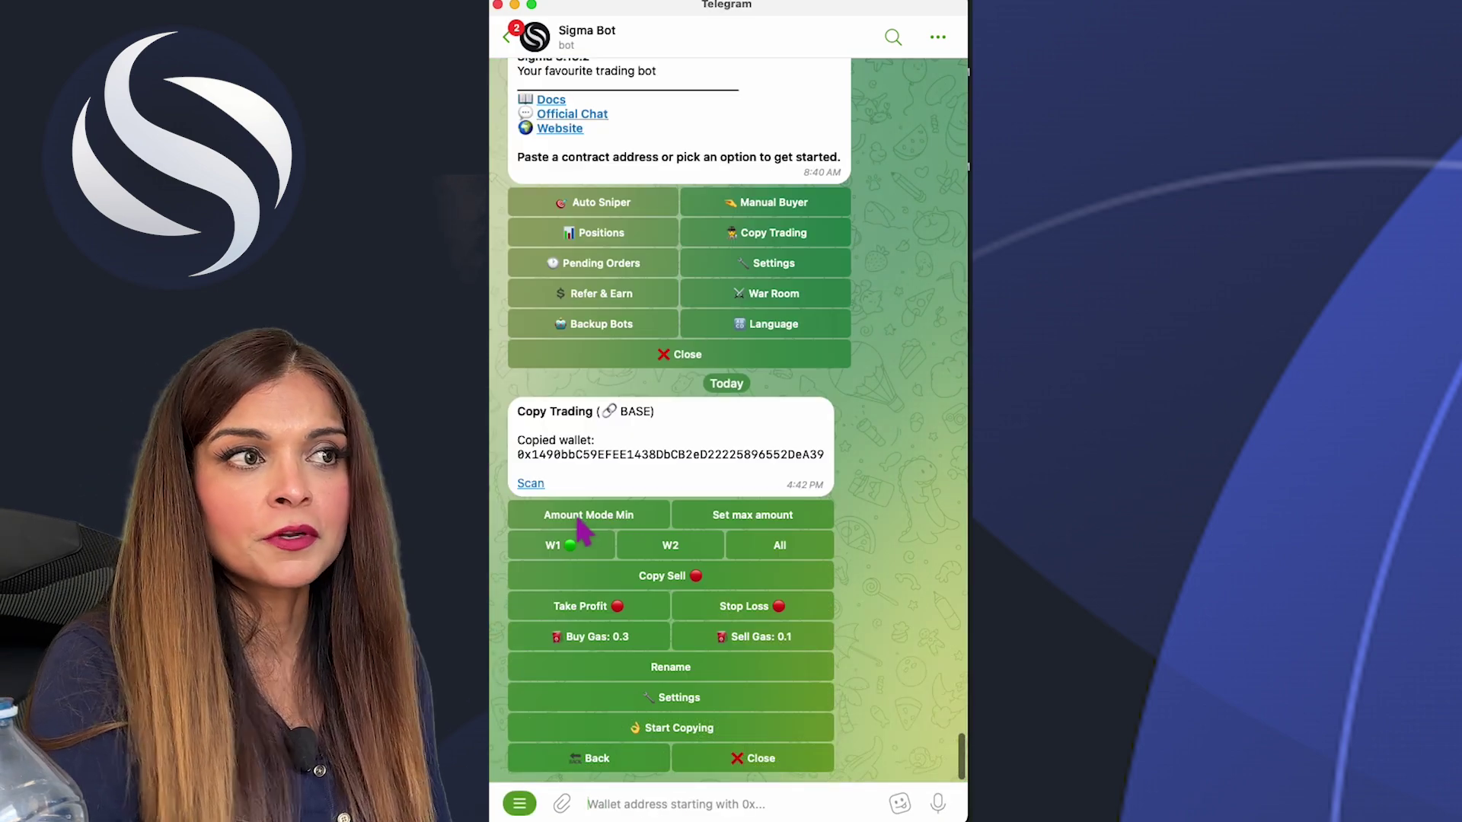
- Keep the copy-trade amount mode on Min
left_click(629, 522)
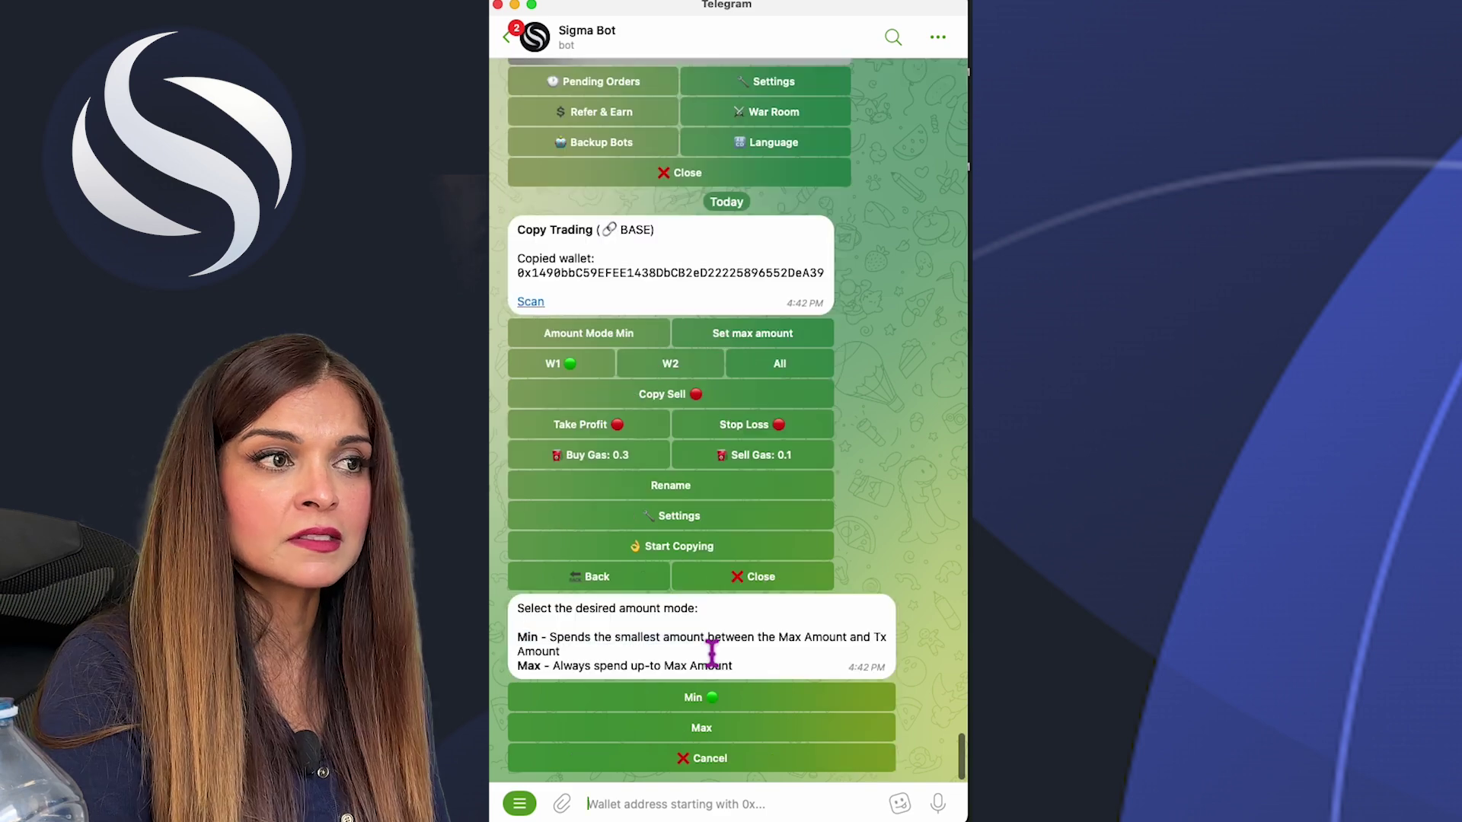
left_click_drag(561, 645, 858, 654)
left_click(551, 676)
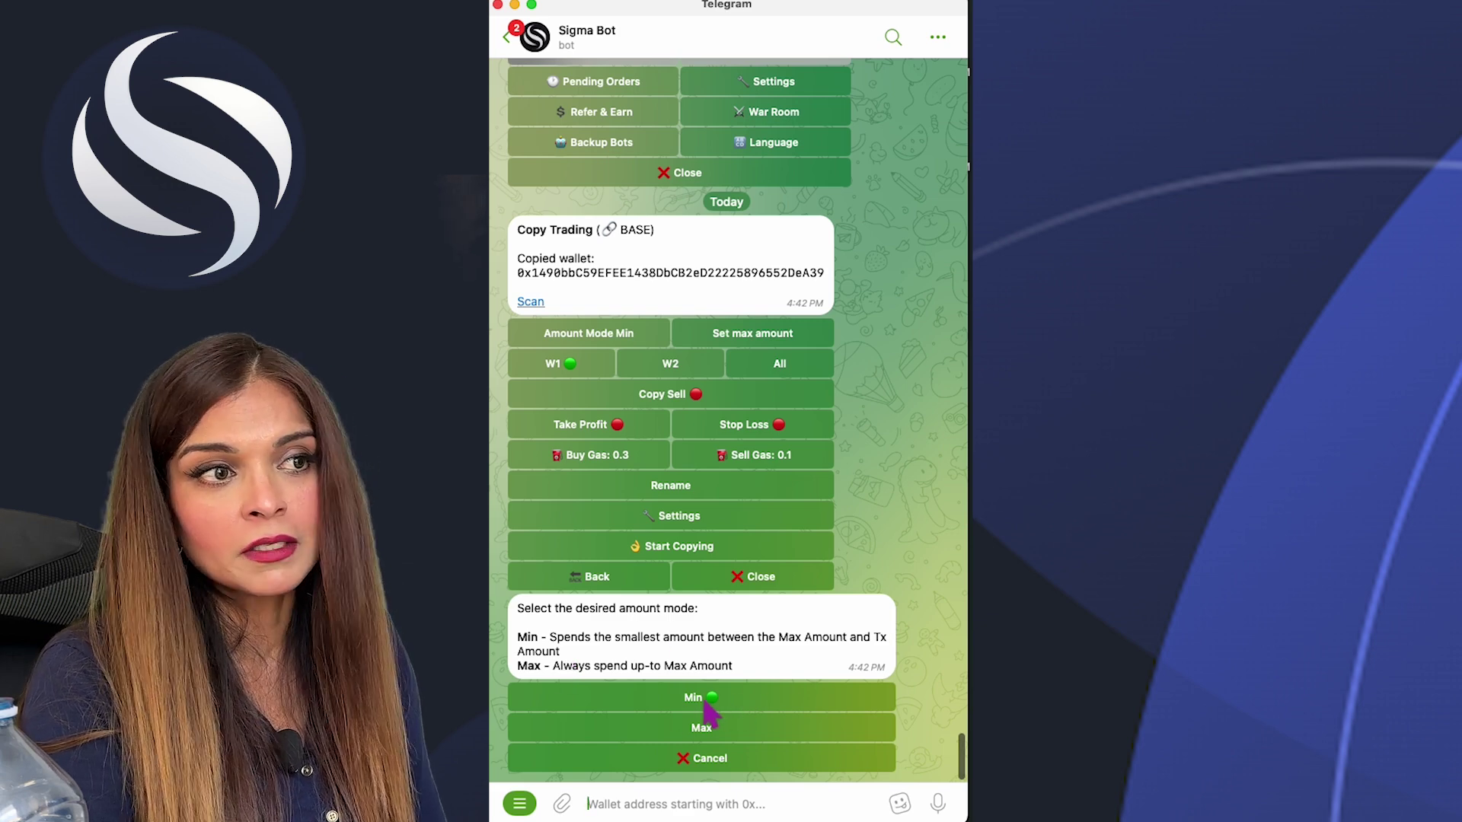
left_click(727, 761)
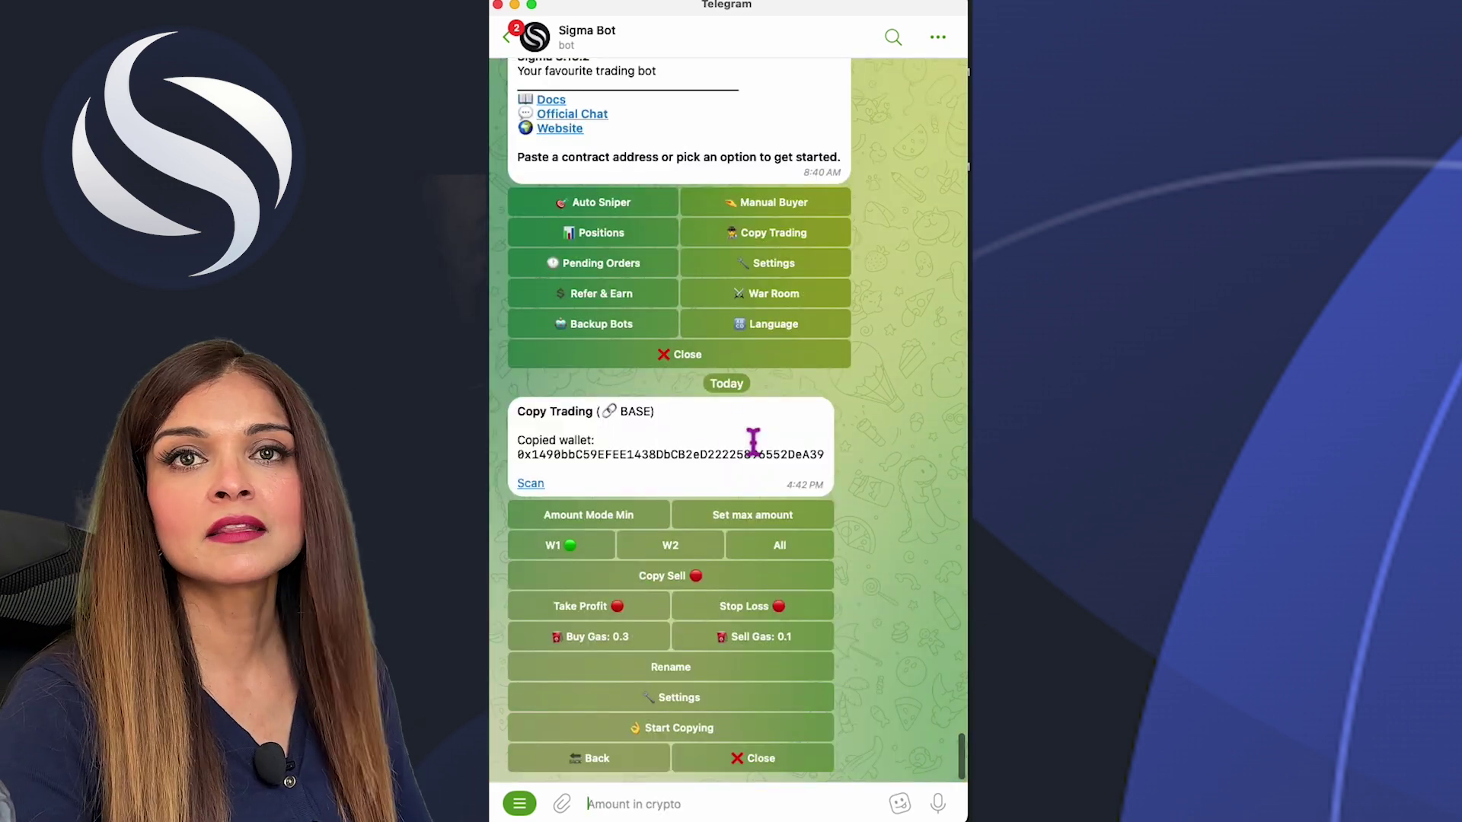
- Cap each copied trade at a 0.003 max amount and start copying the wallet
left_click(749, 524)
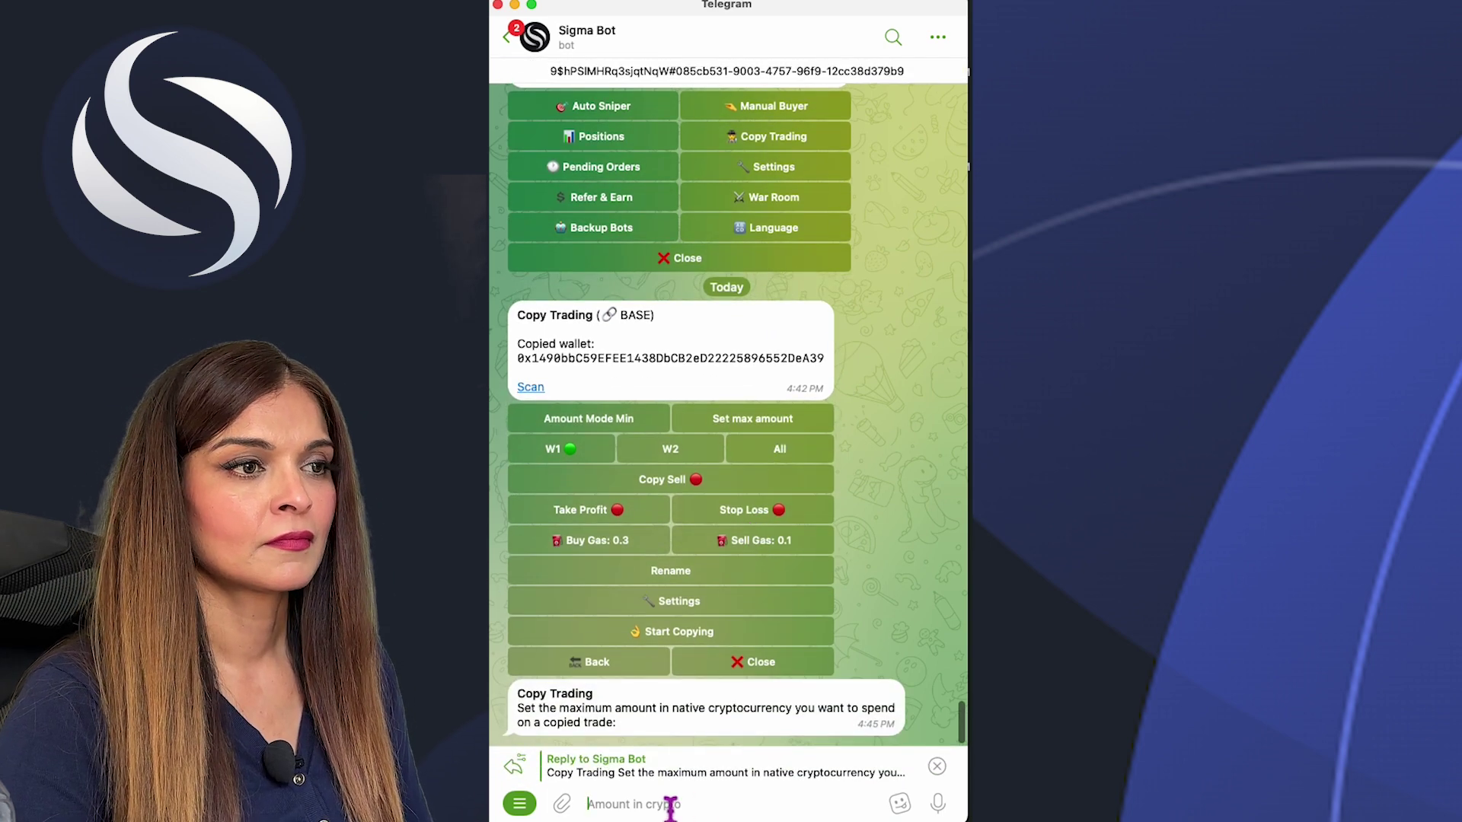
left_click_drag(525, 718, 793, 727)
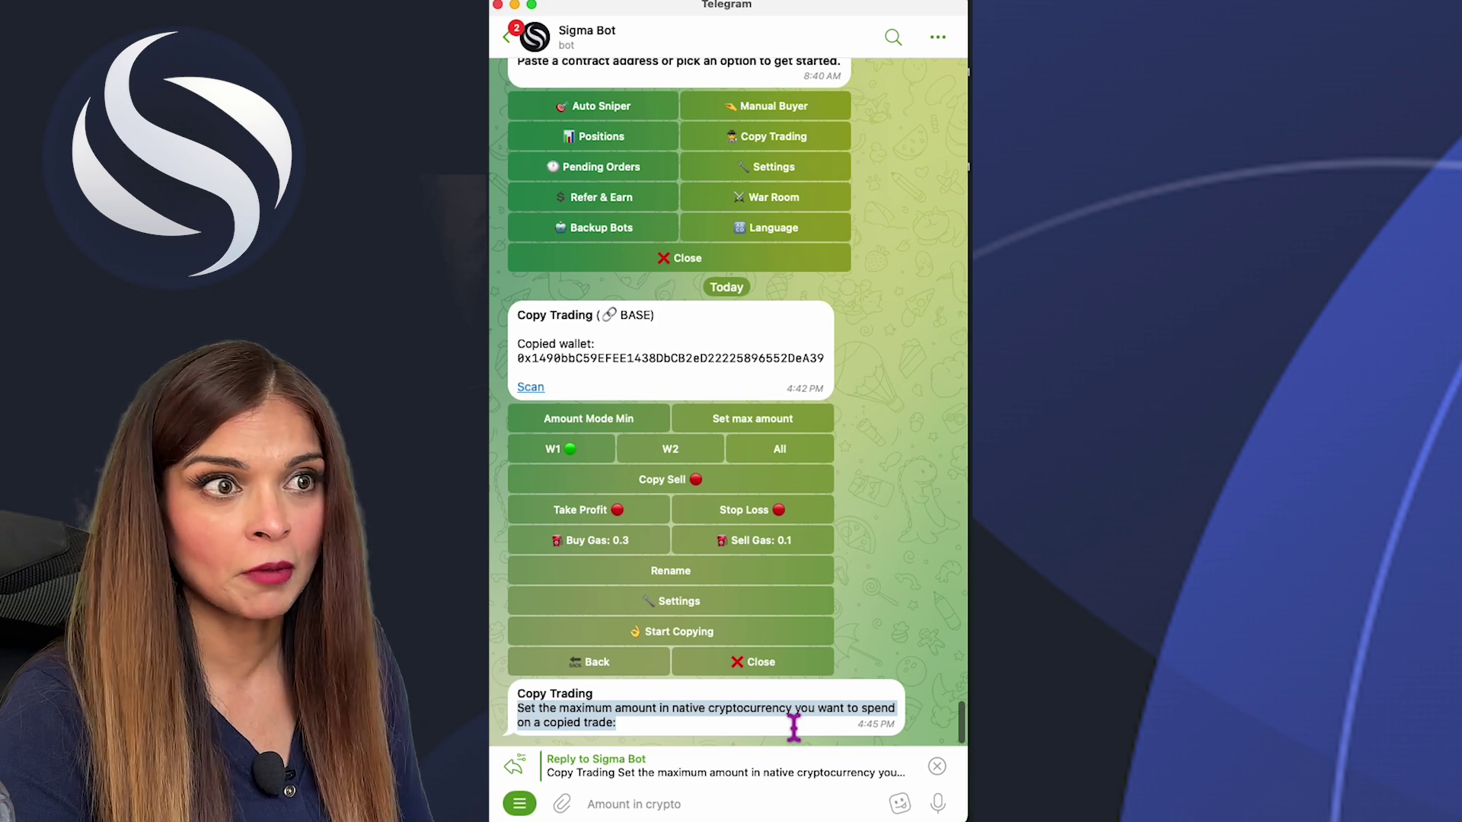
left_click(656, 731)
type(".00")
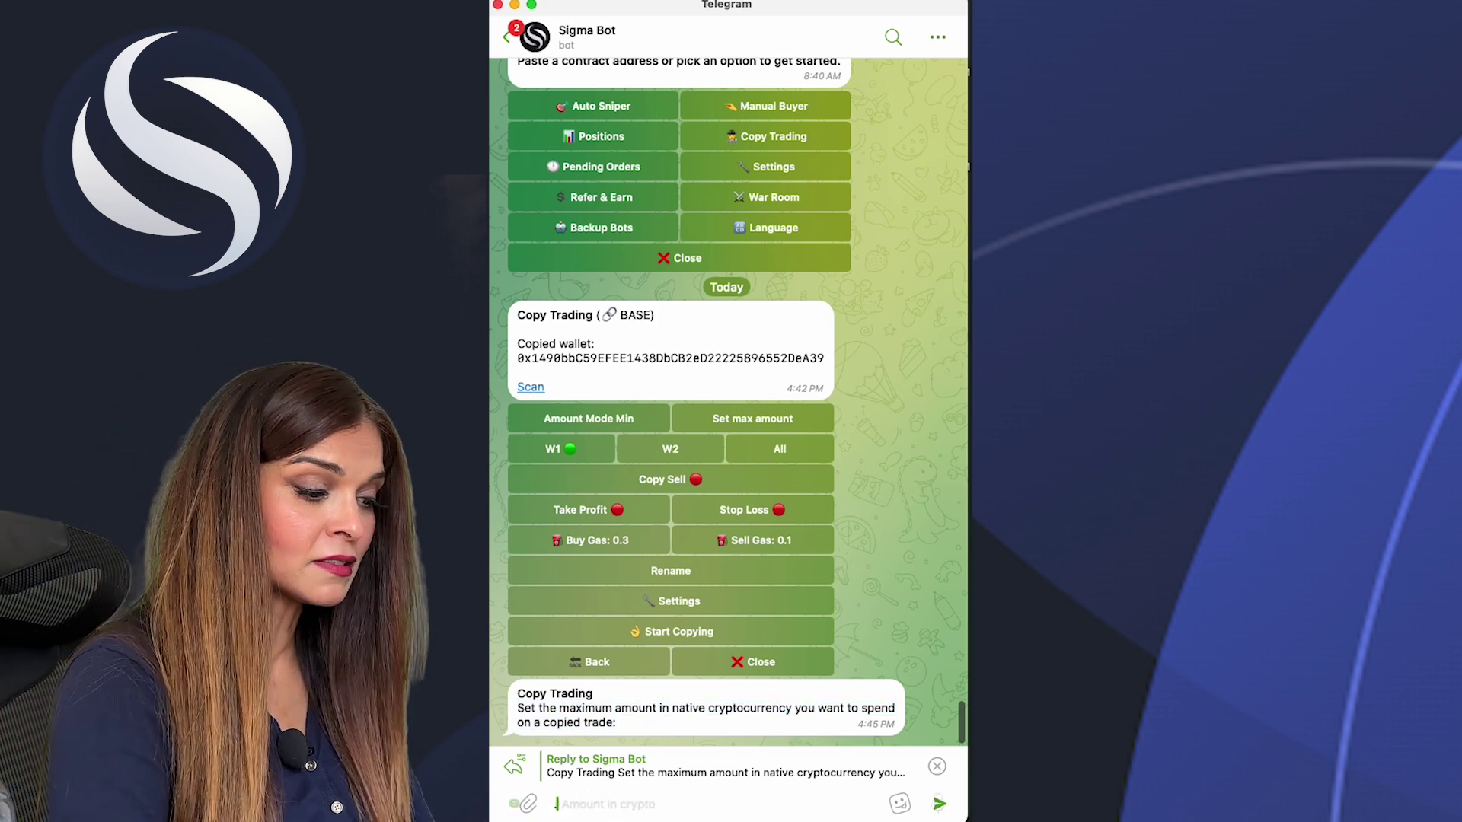
type("3")
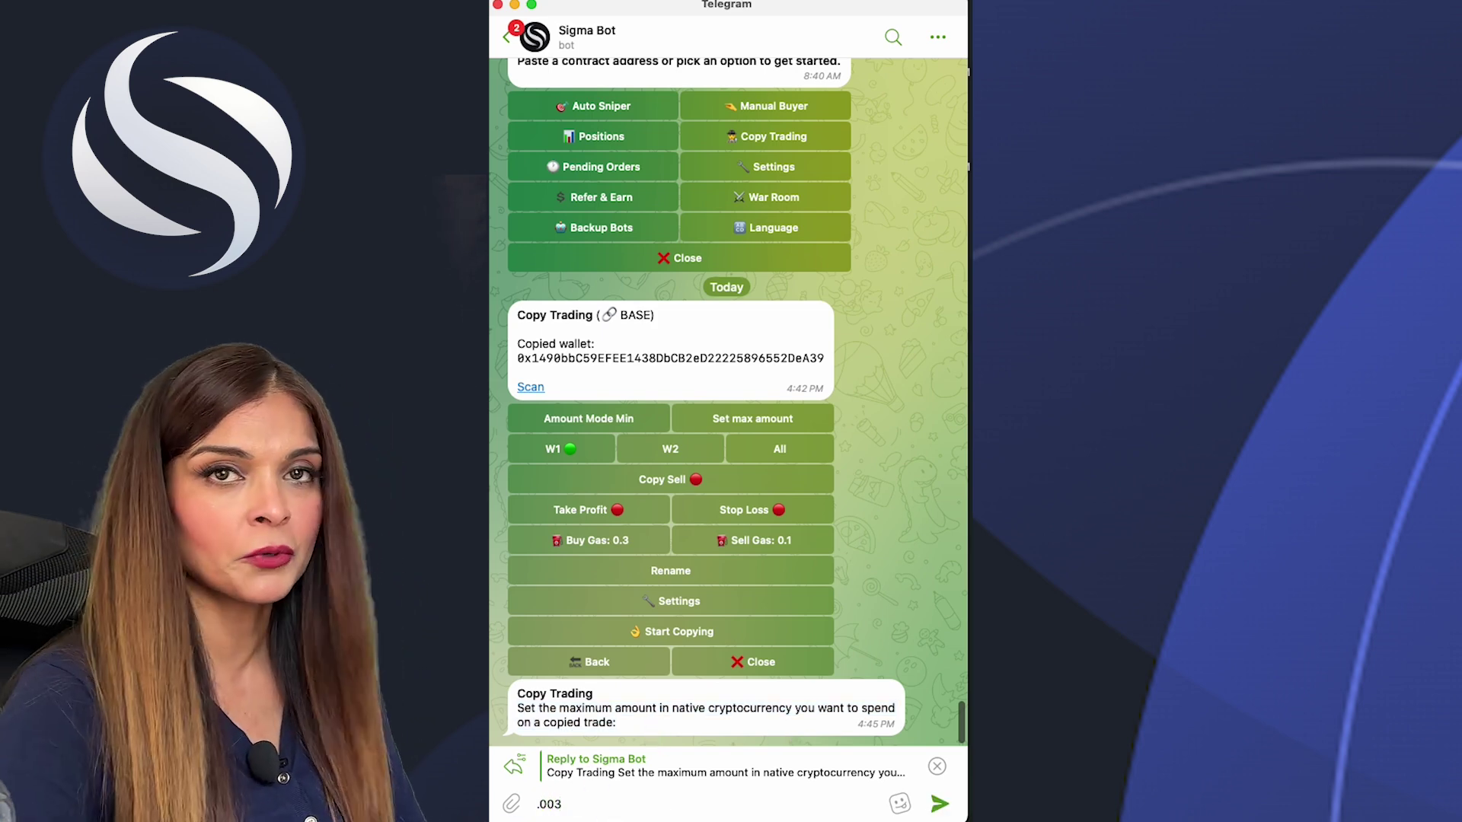
left_click(941, 805)
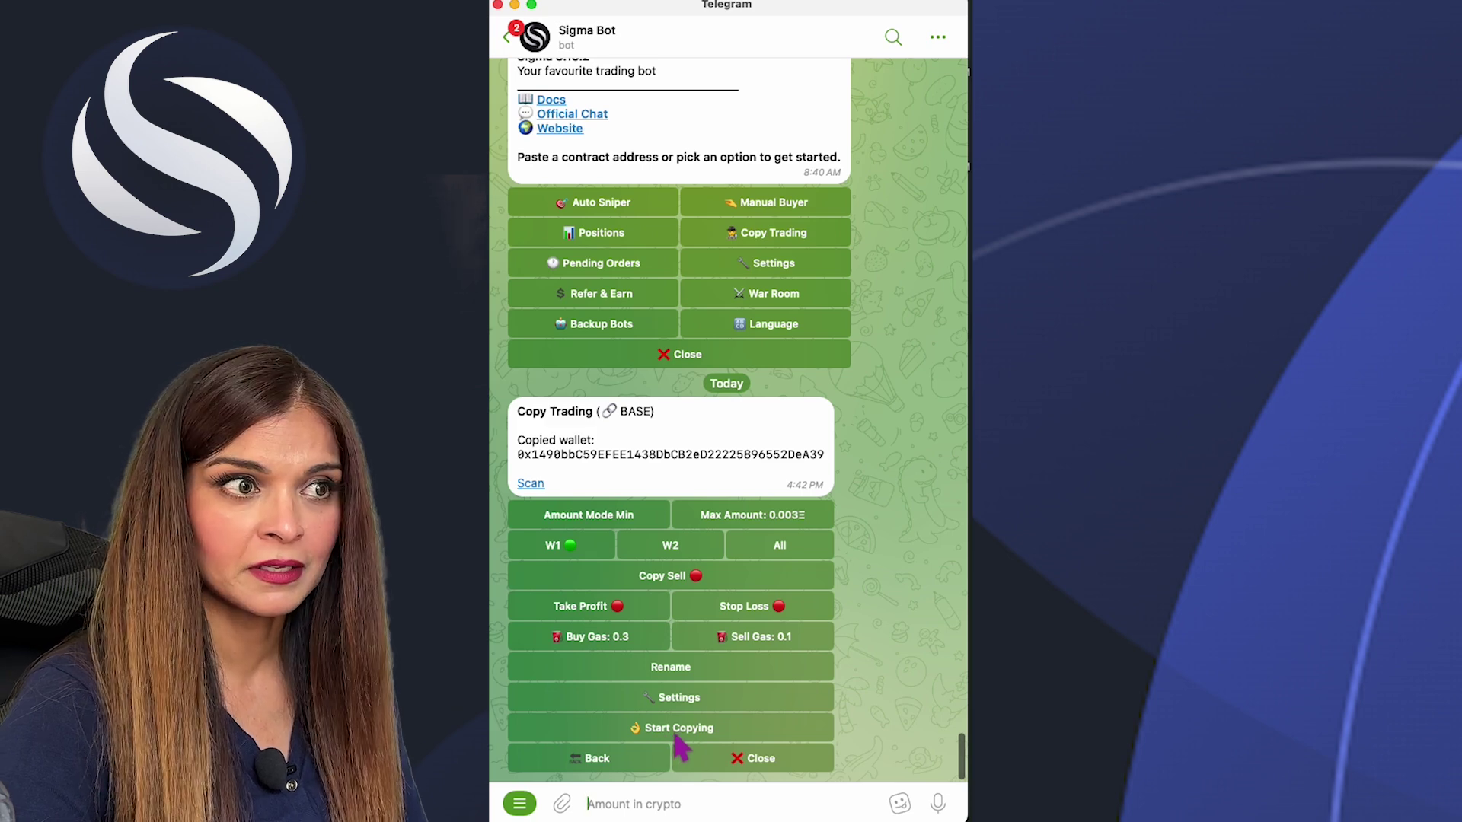
left_click(675, 737)
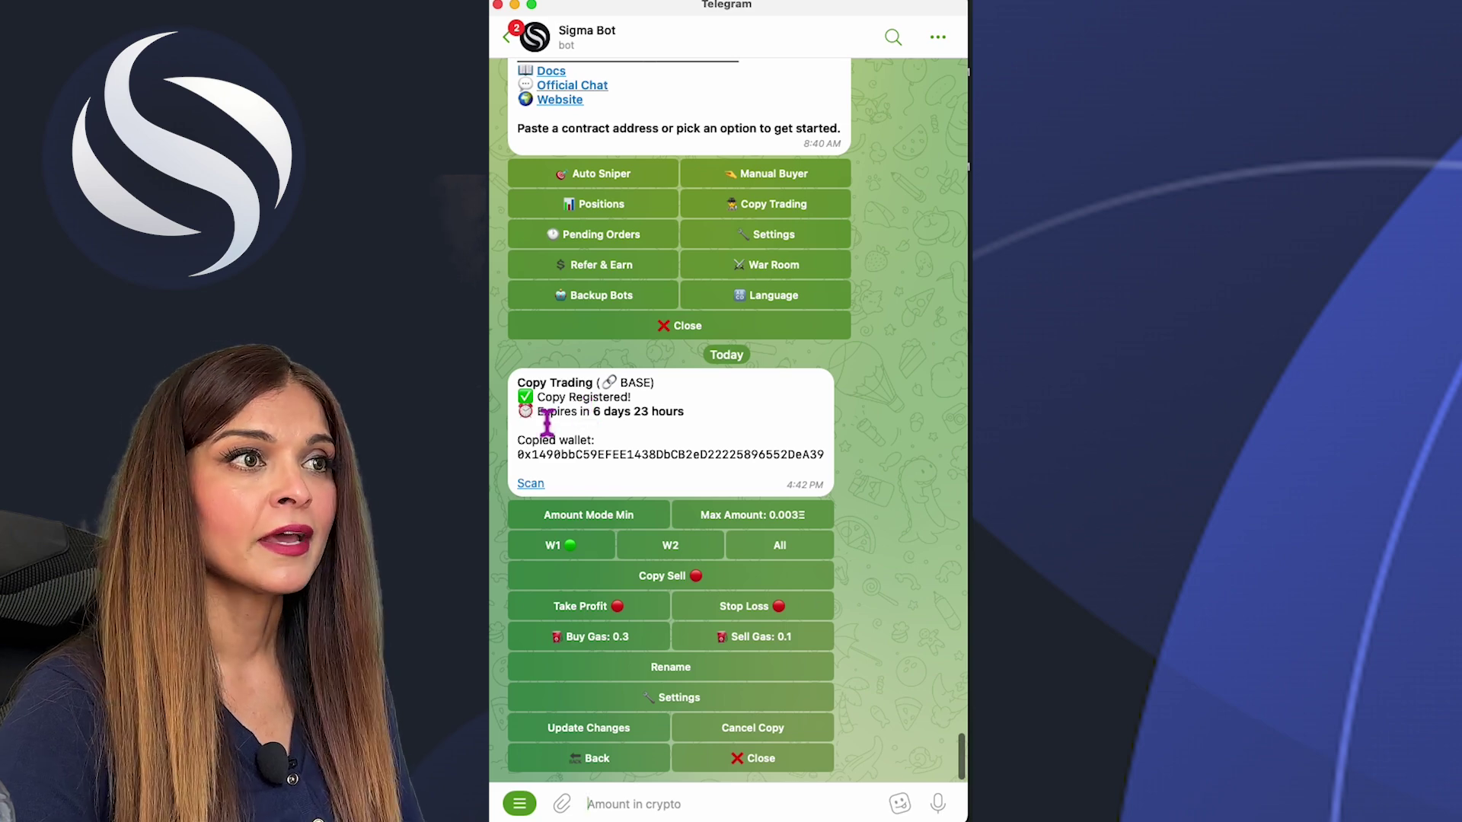
- Lower the buy gas to 0.01
left_click_drag(594, 417, 687, 421)
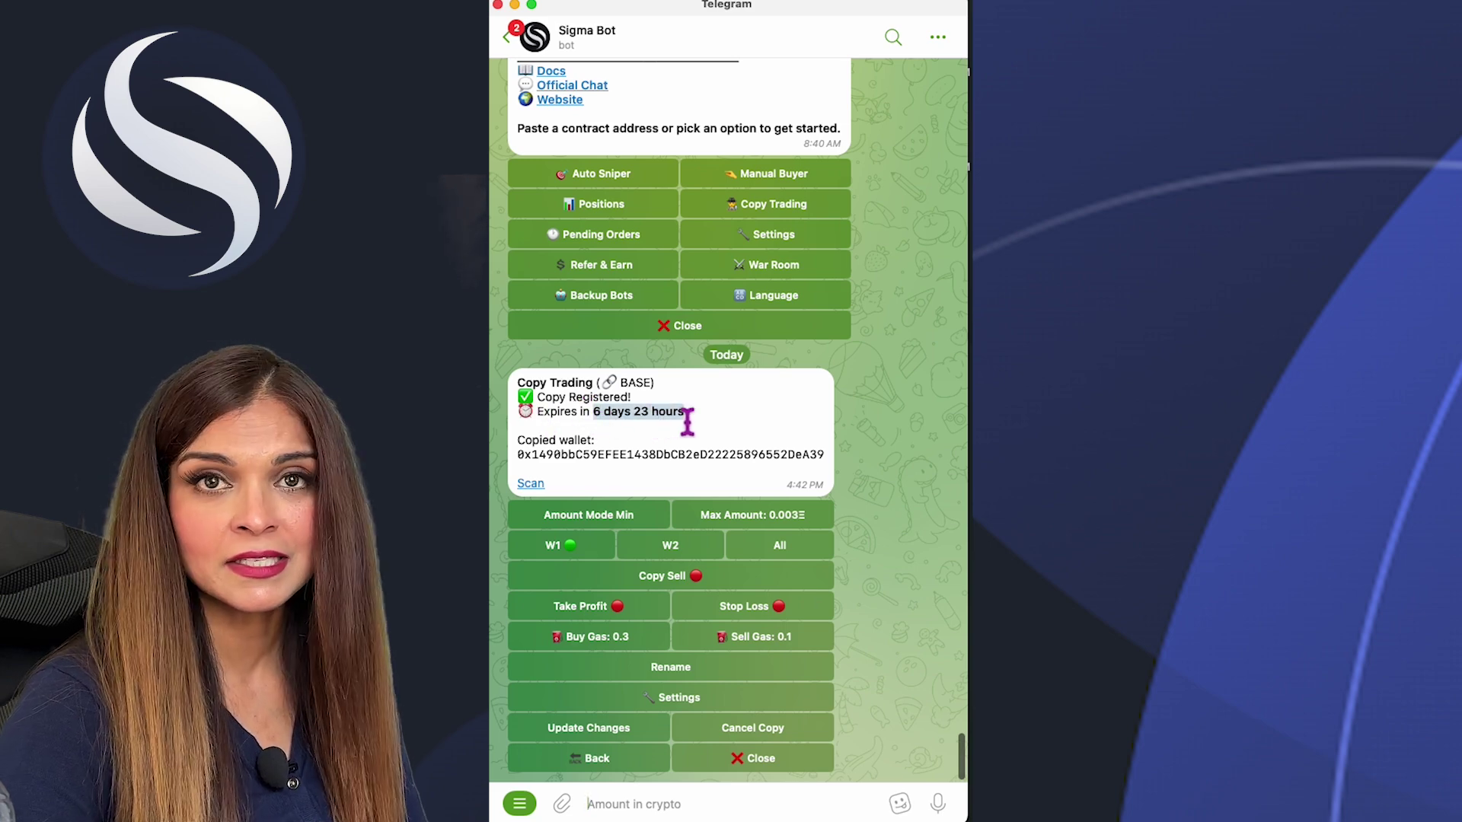
left_click(689, 421)
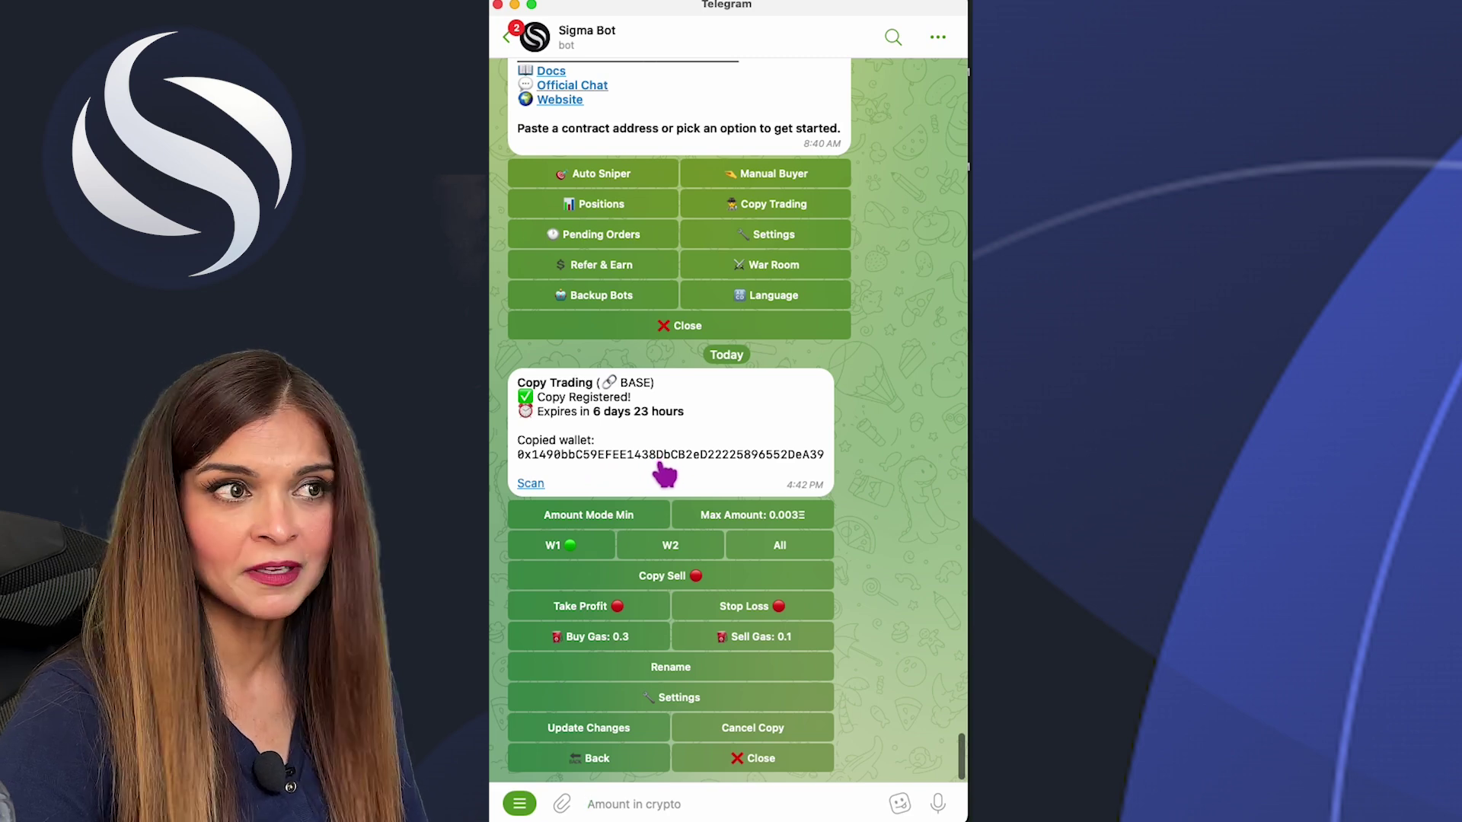
left_click(608, 639)
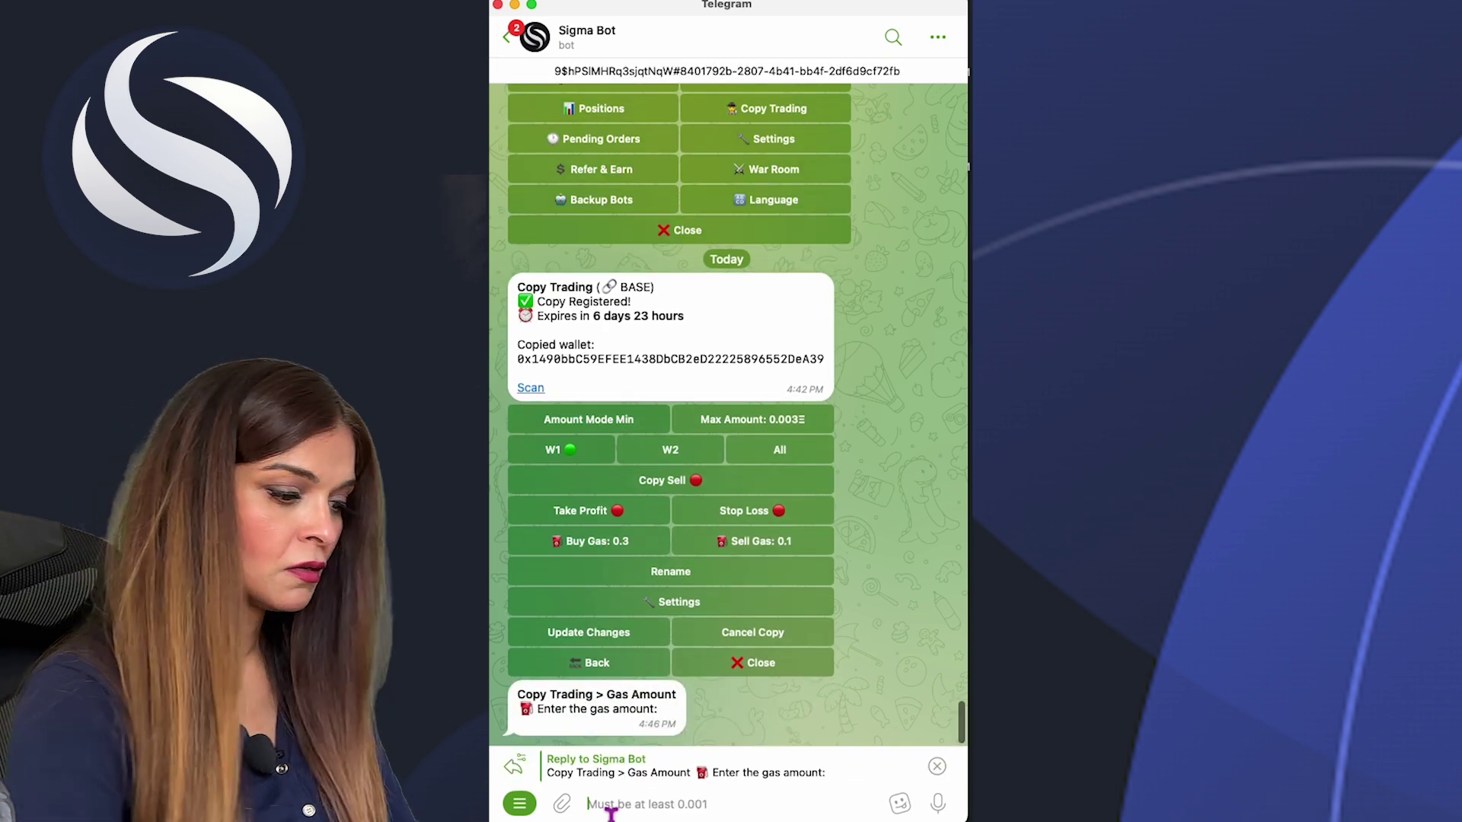
type("101")
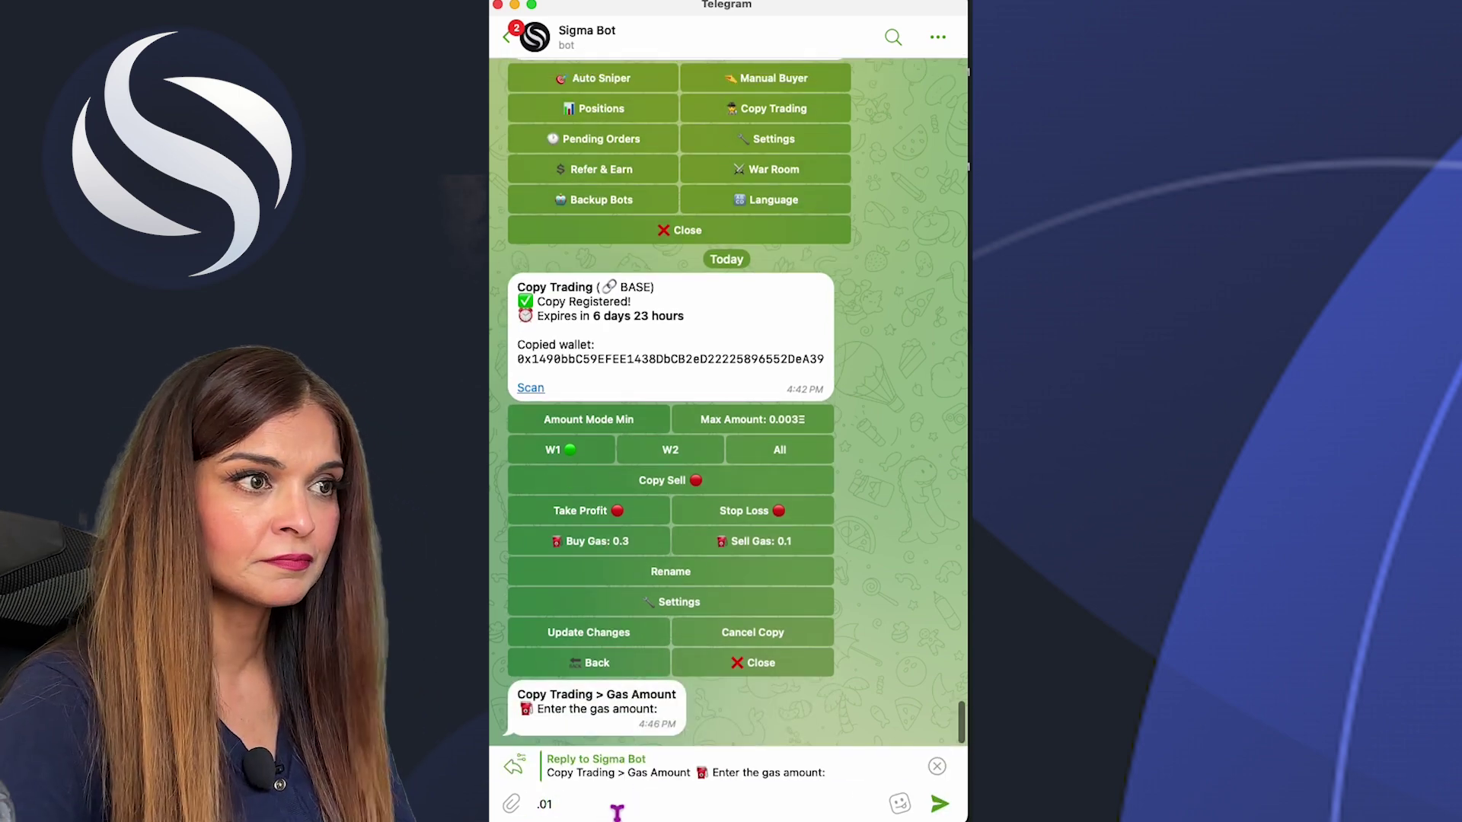
left_click(940, 808)
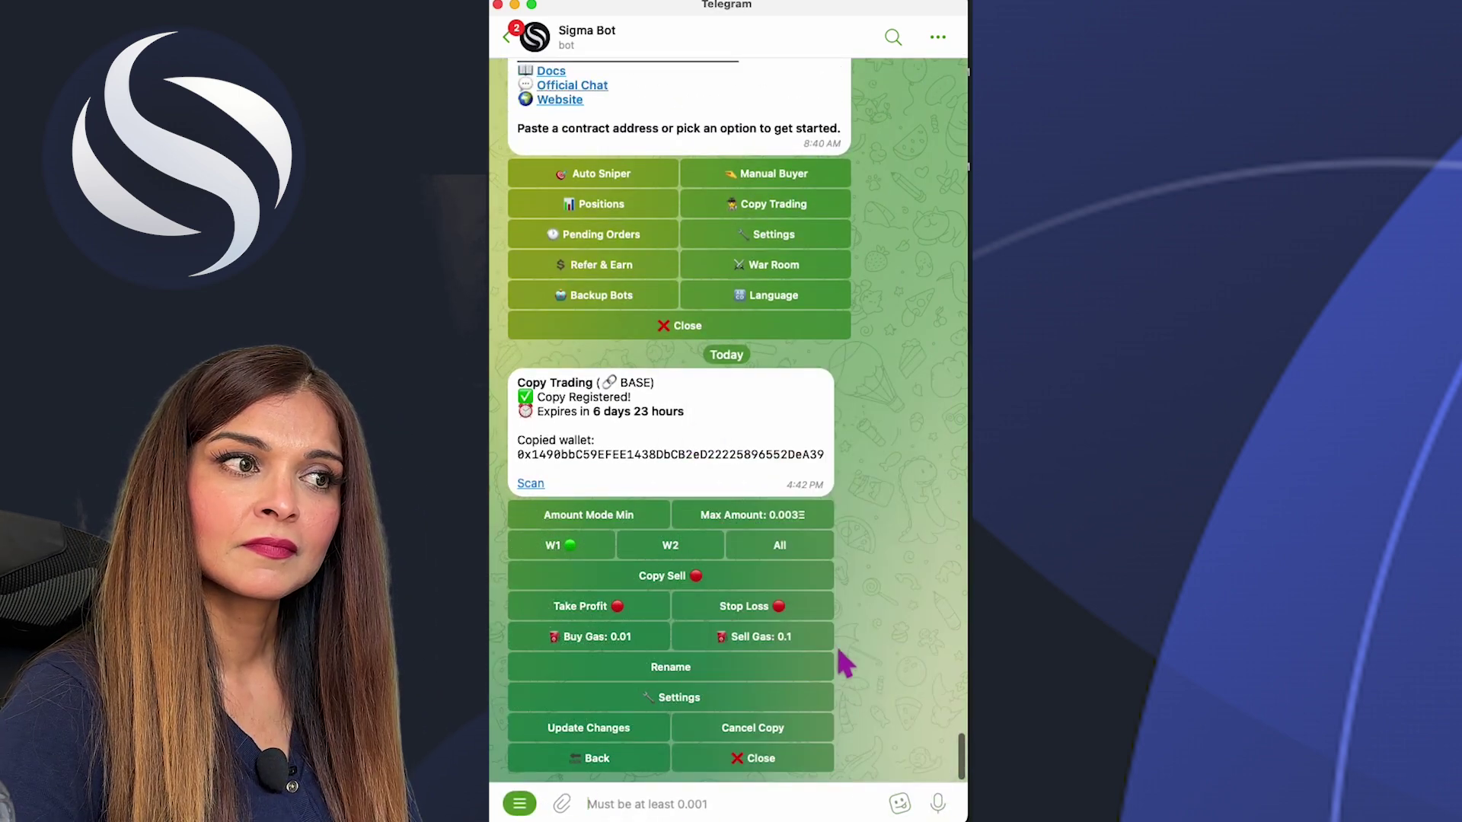
- Raise the minimum market cap filter to 70000 and save the copy updates
left_click(590, 754)
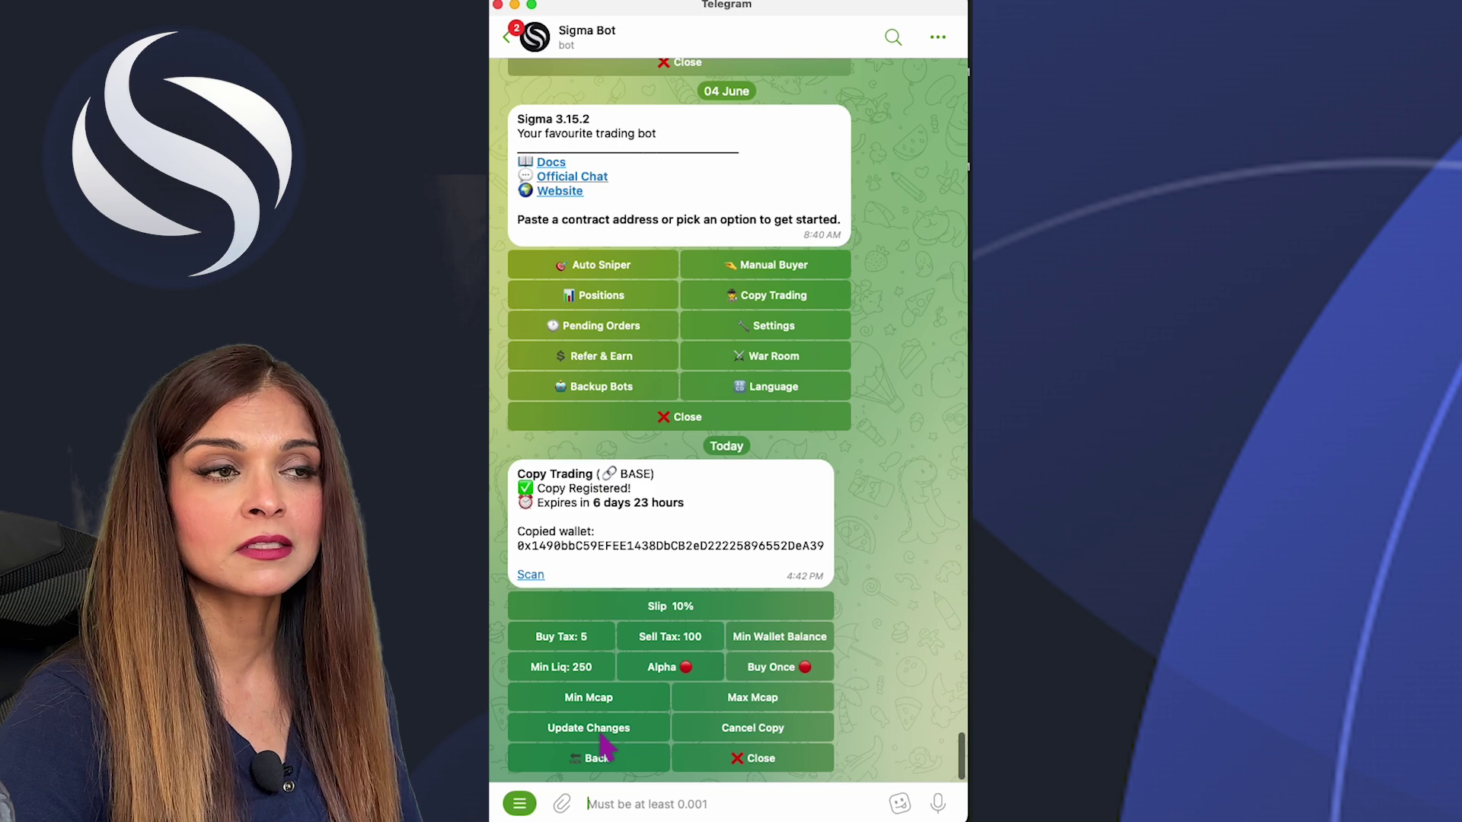
left_click(621, 695)
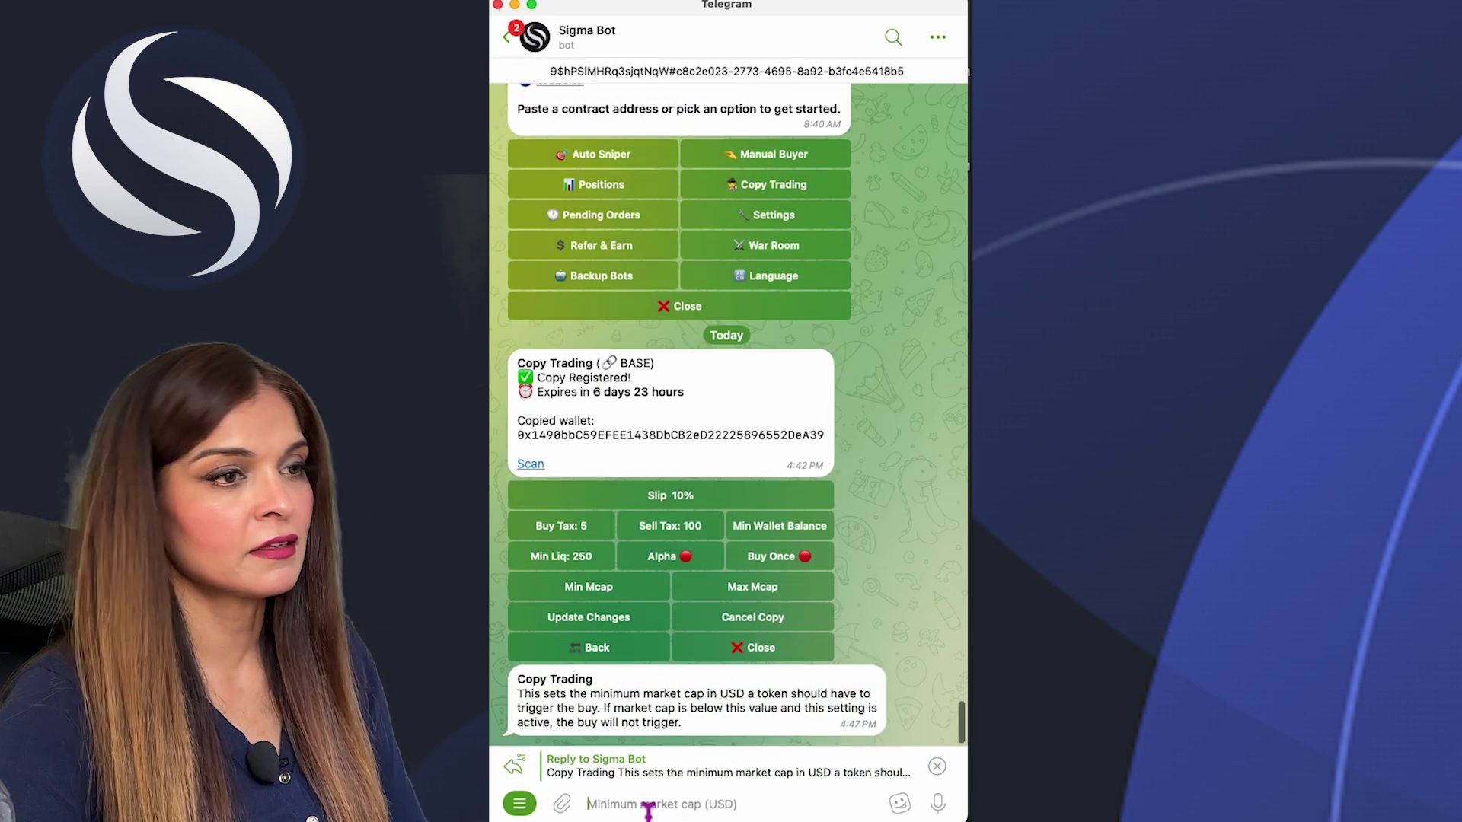
type("70000")
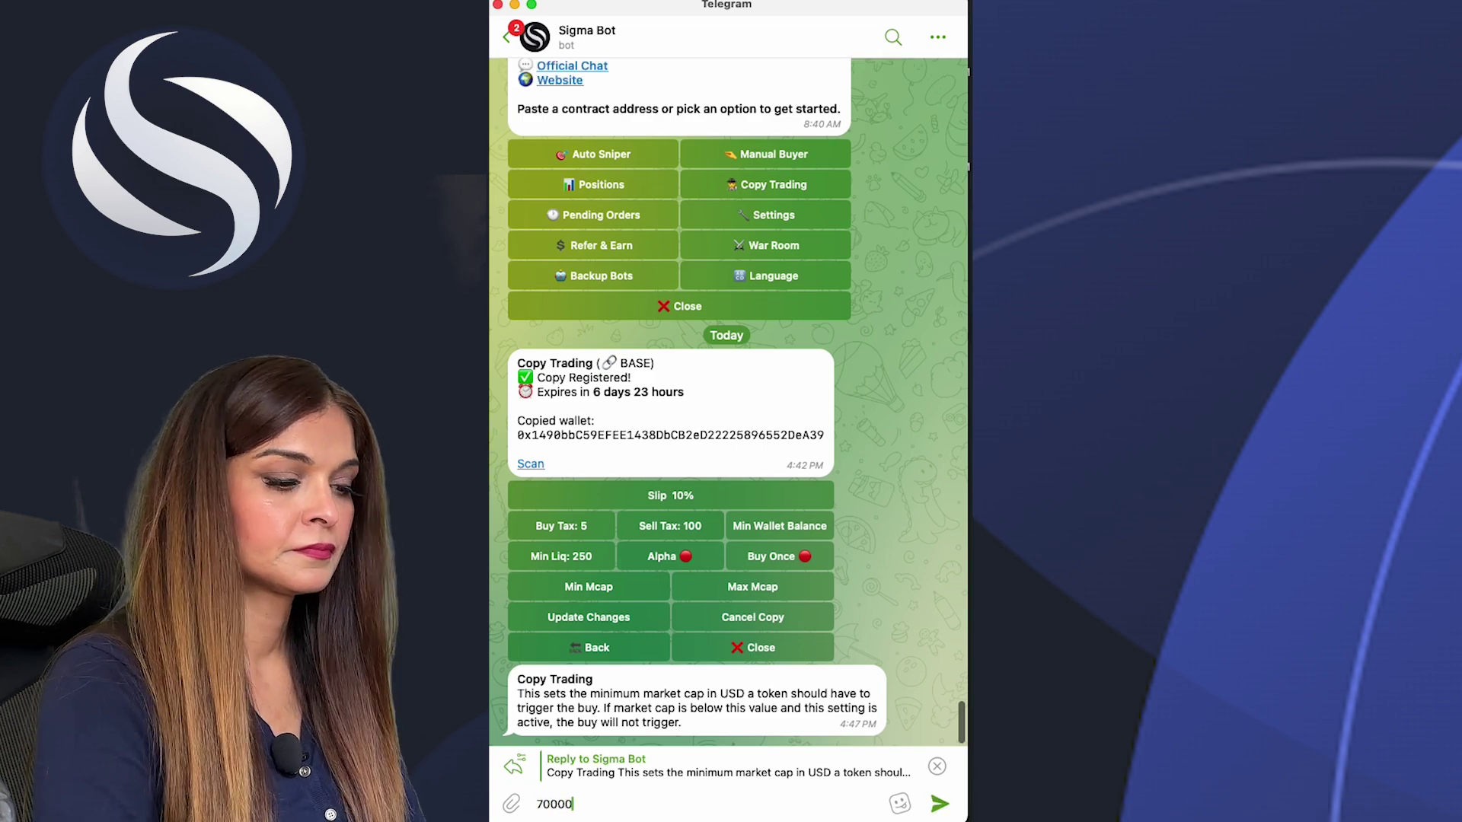
key("Return")
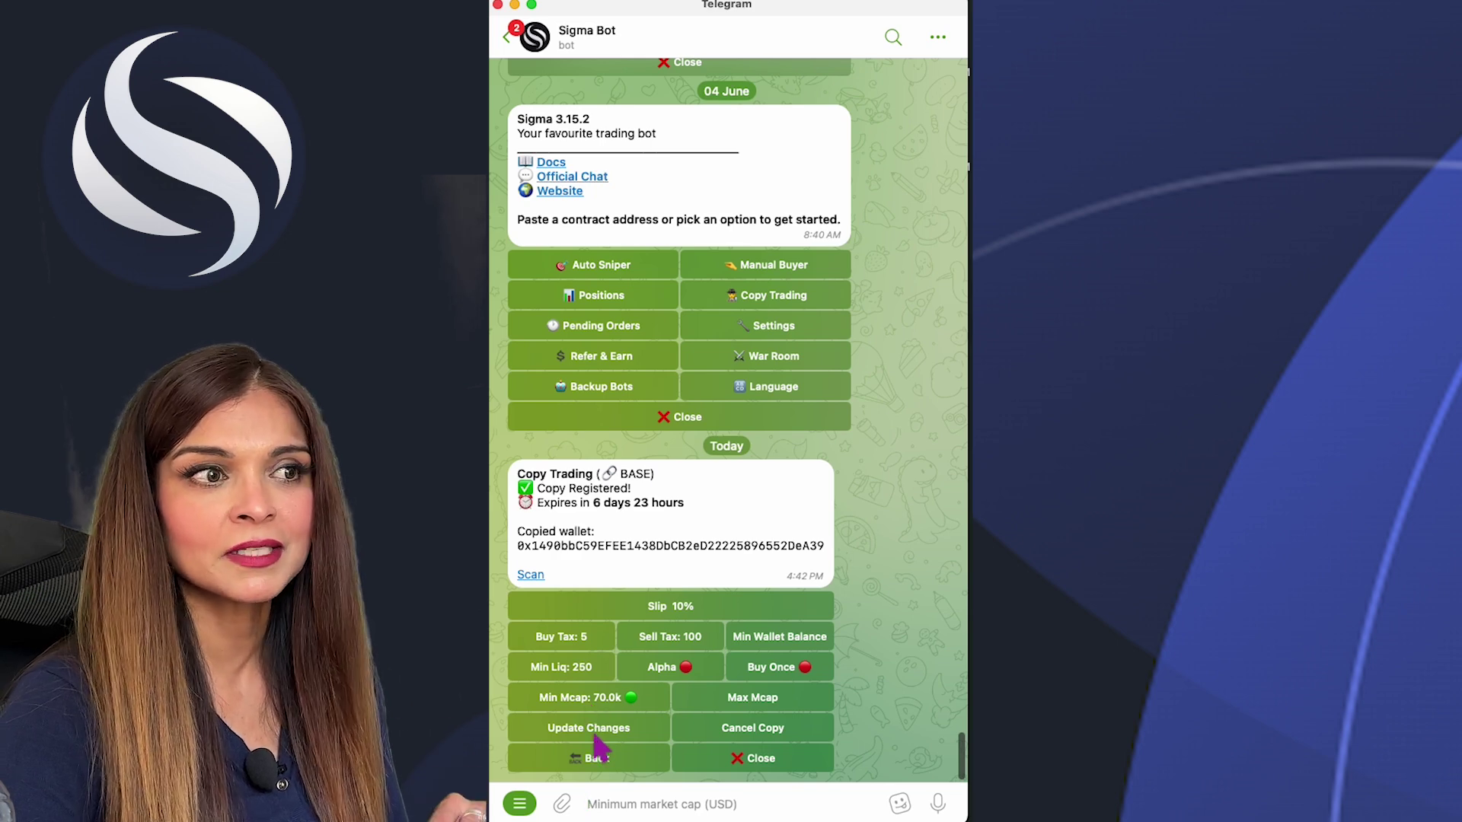
left_click(596, 737)
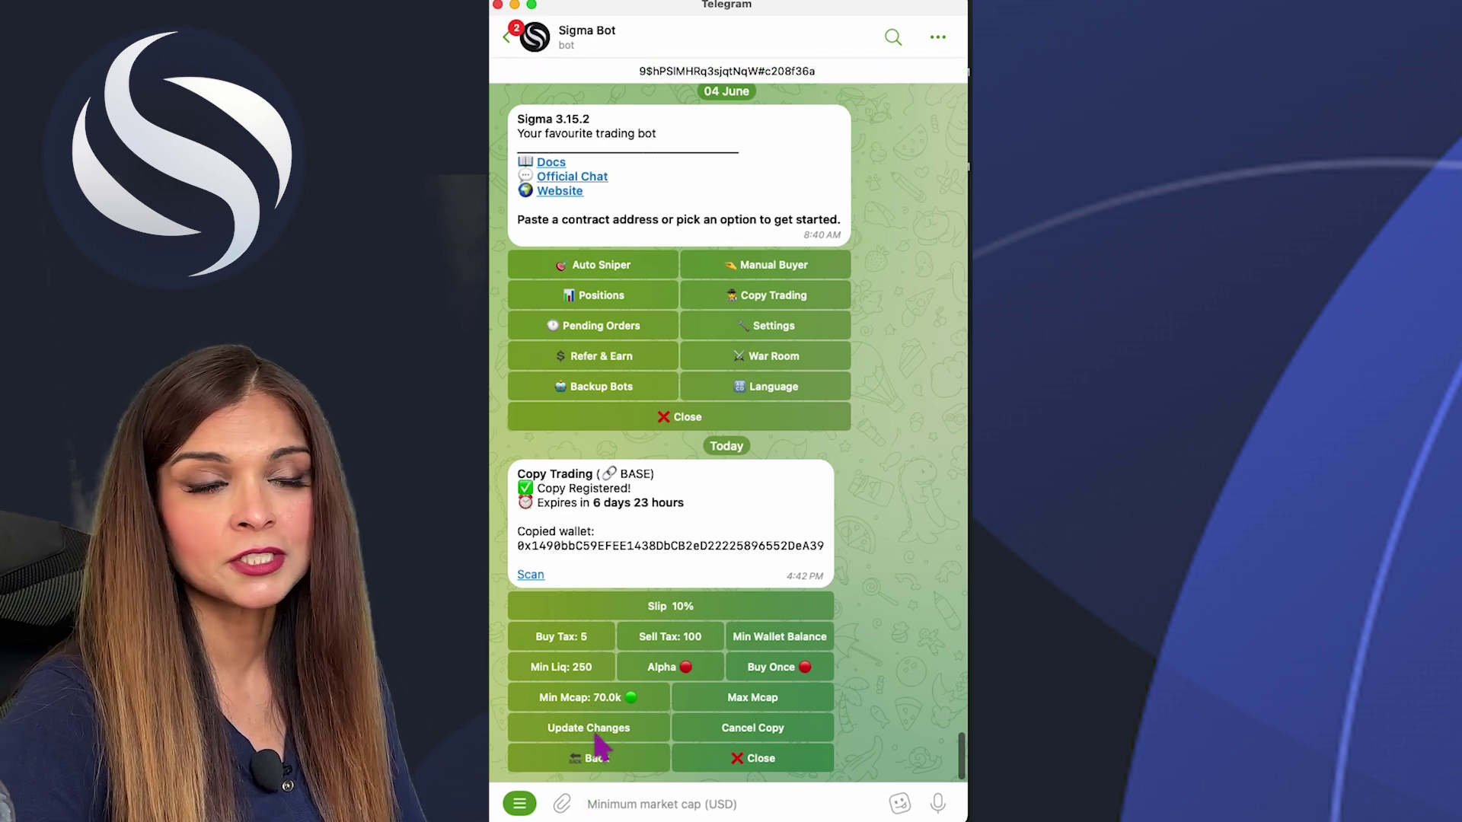
left_click(639, 754)
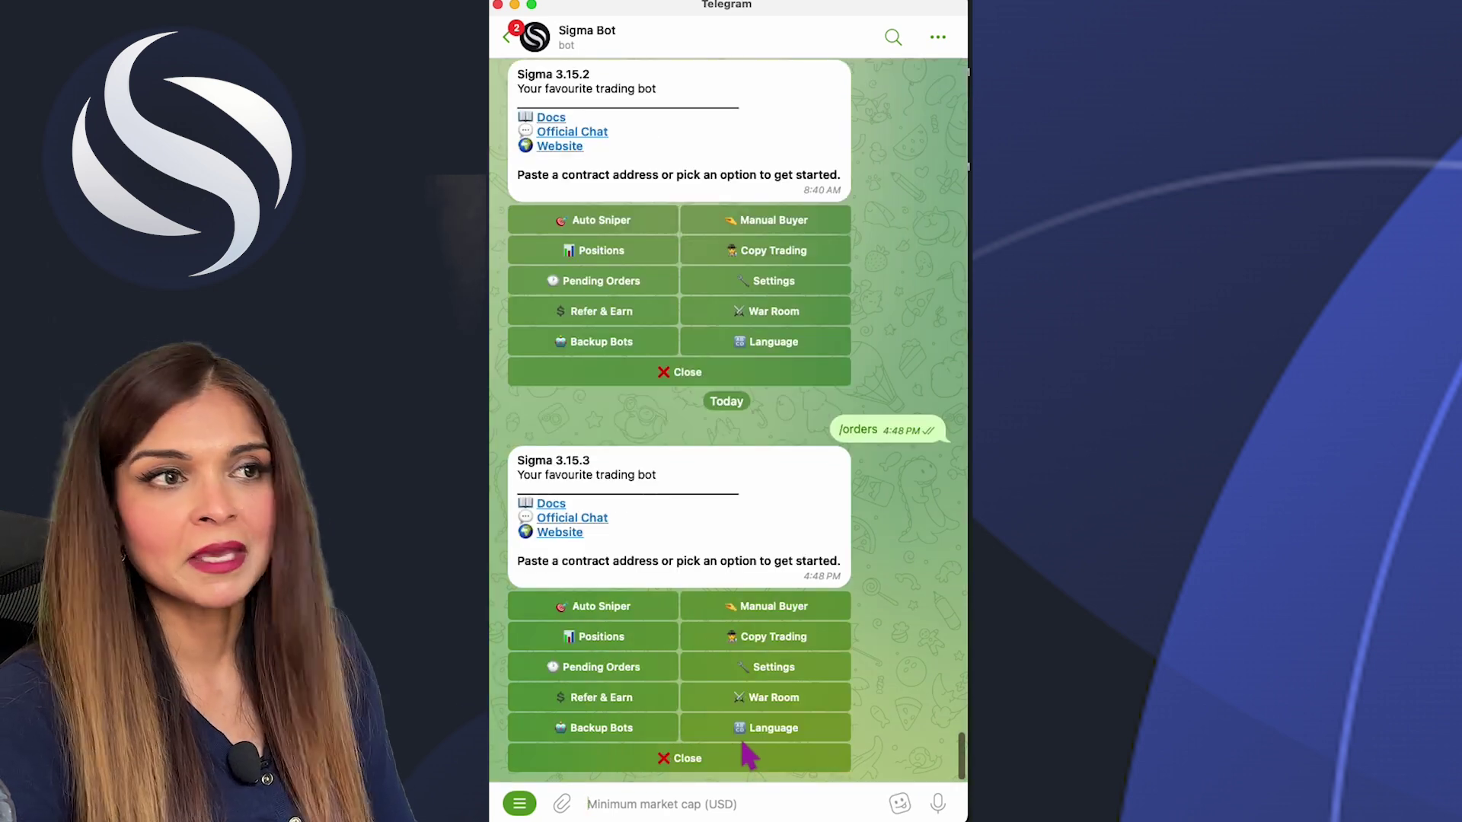
- Reopen the copied wallet's BASE copy-trade card through Copy Trading to check its settings
left_click(780, 641)
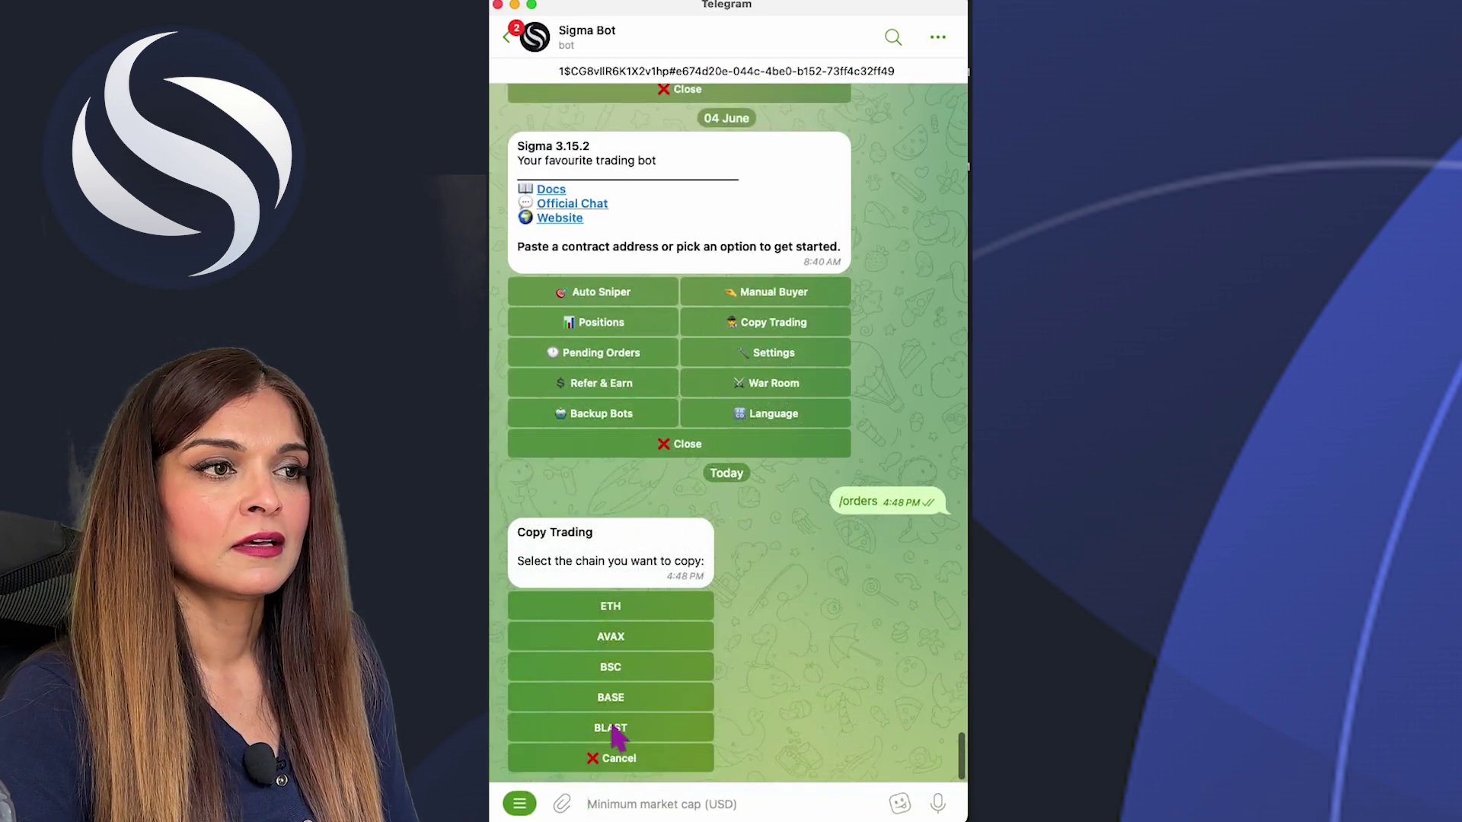
left_click(614, 730)
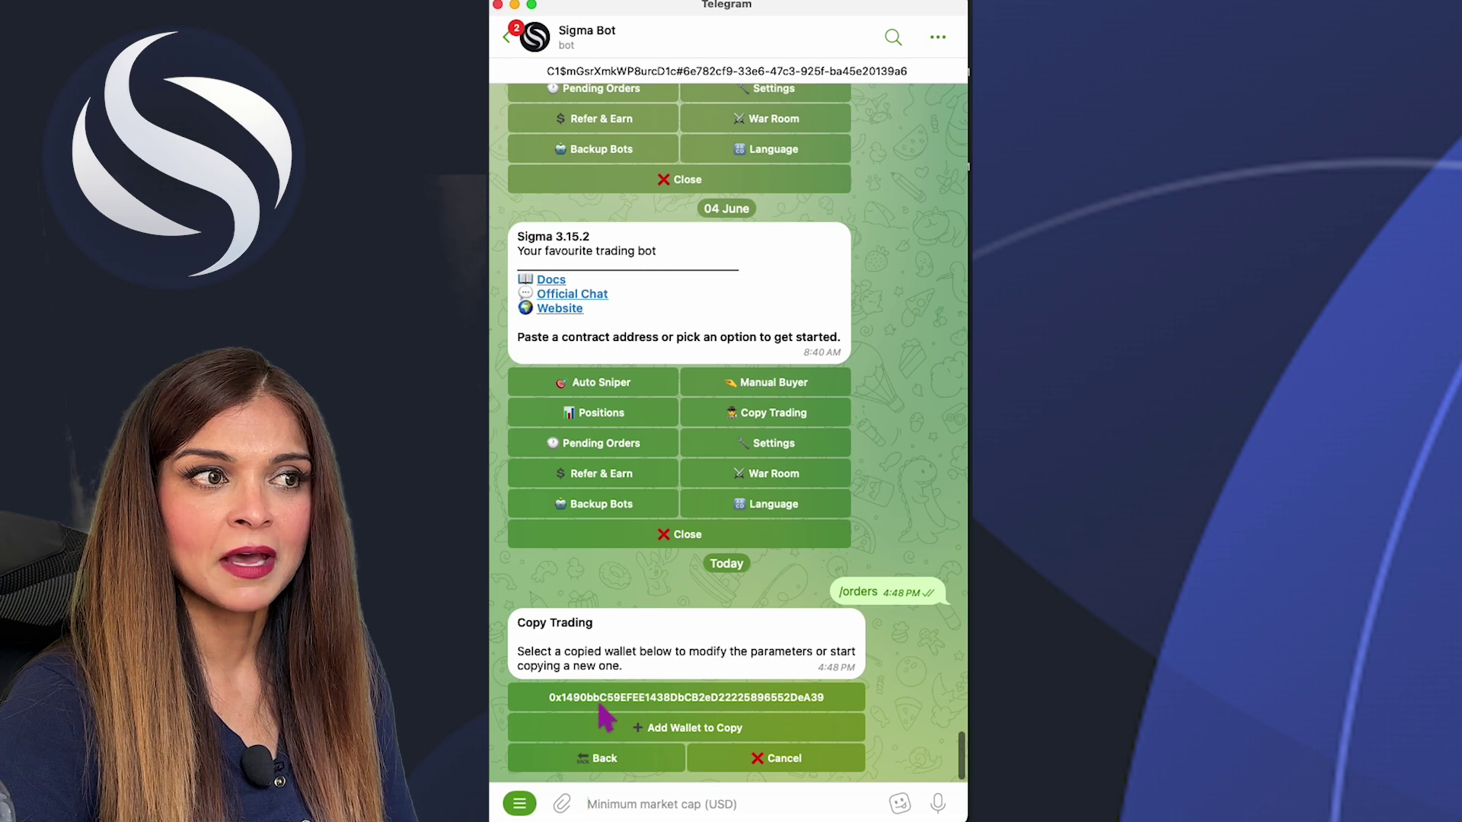
left_click(677, 702)
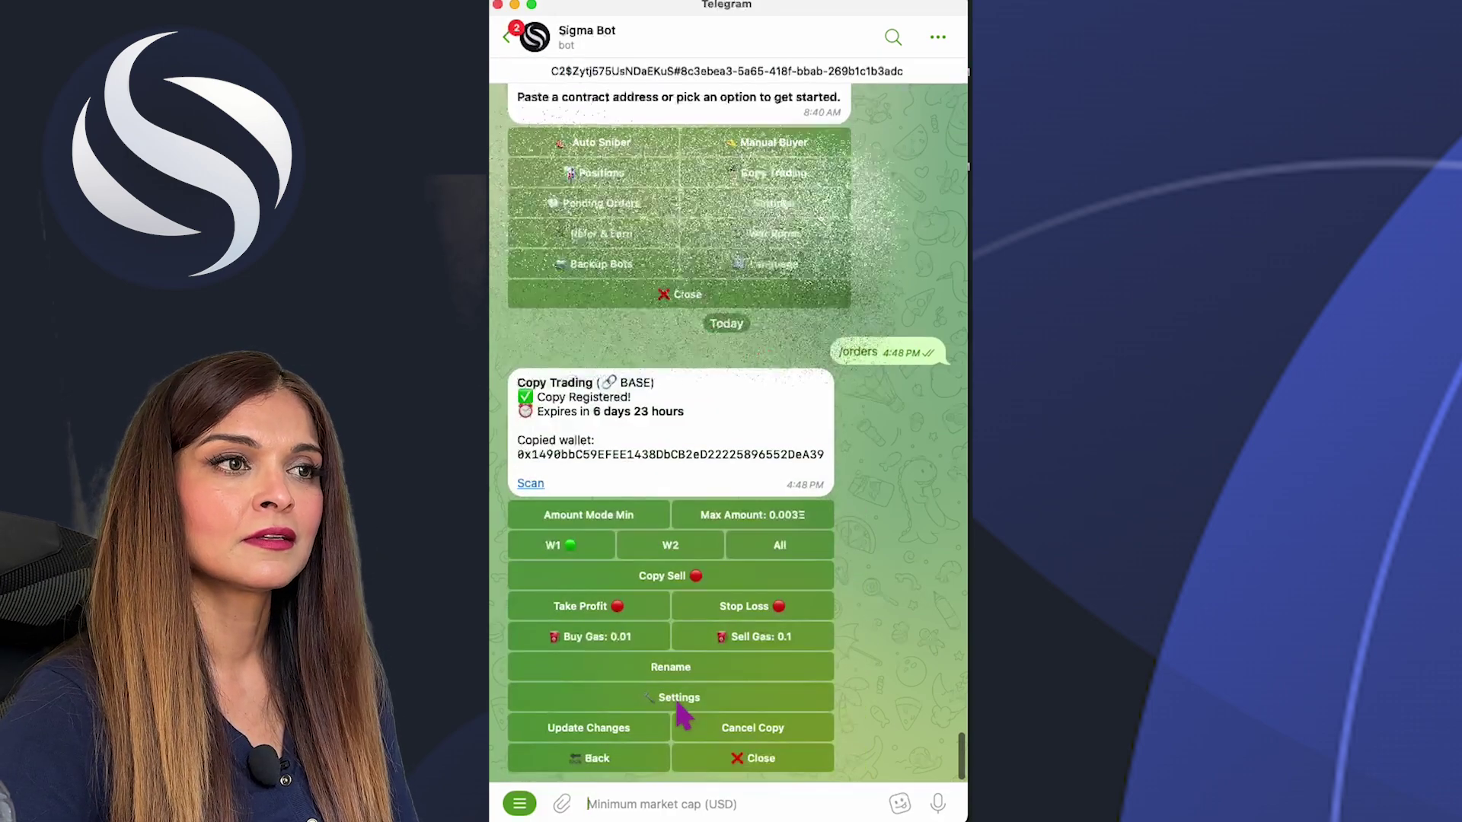